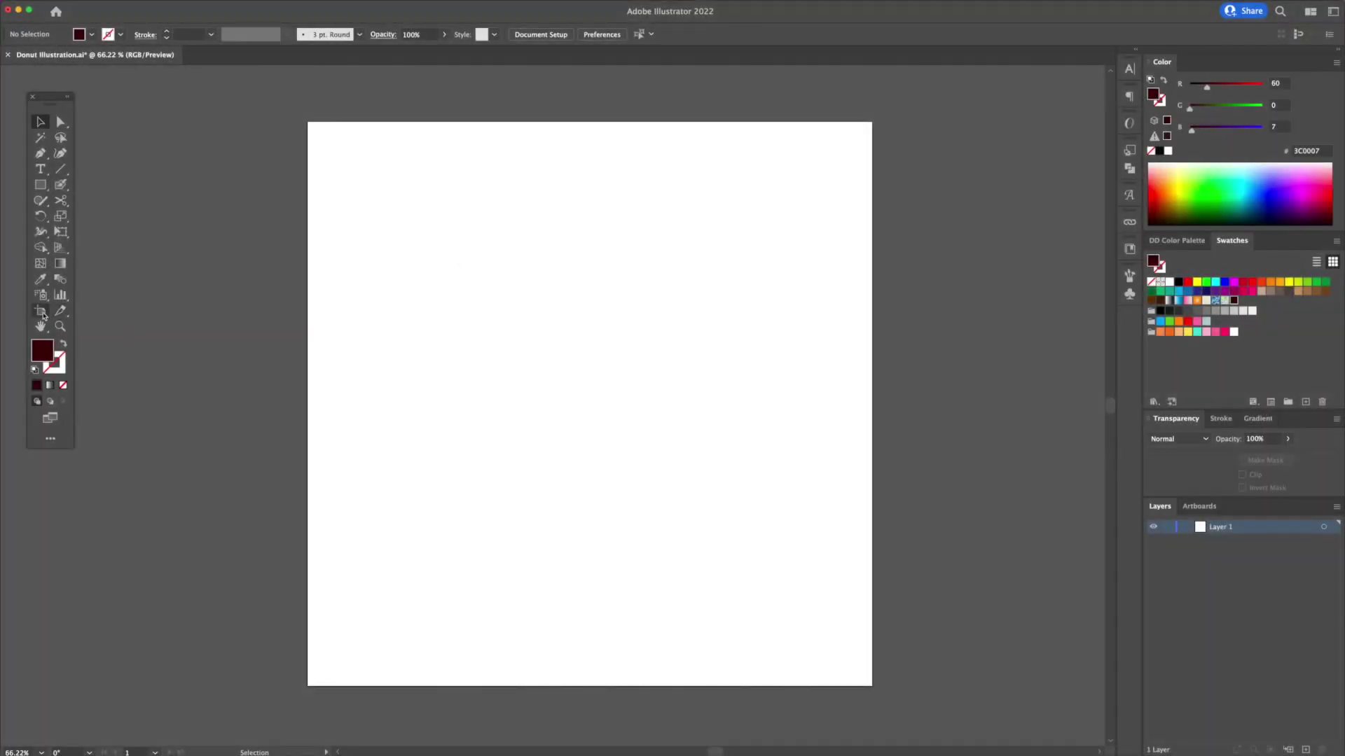
Review the artboard's width and height in the Artboard Options and accept them.
left_click(605, 247)
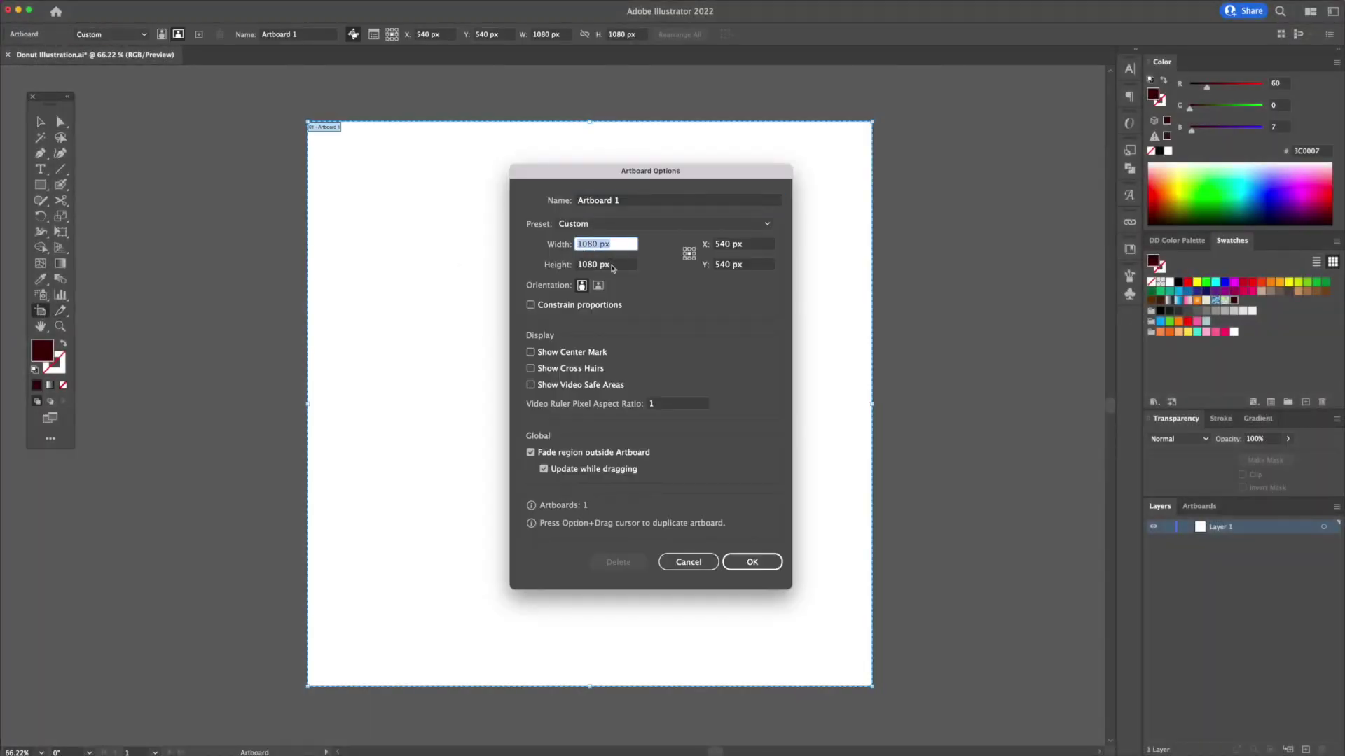
left_click(766, 568)
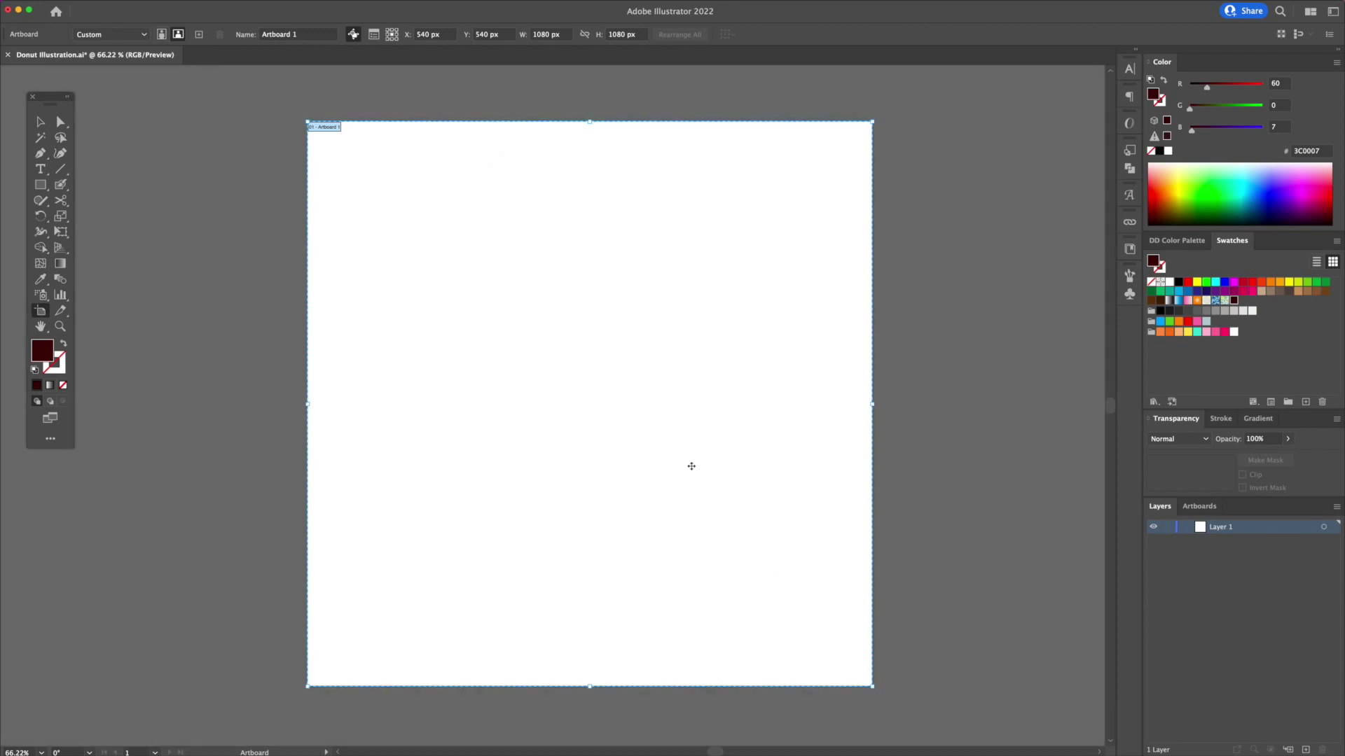
key("v")
Place the Donut Illustration PNG on the artboard as a linked image.
key("super+shift+p")
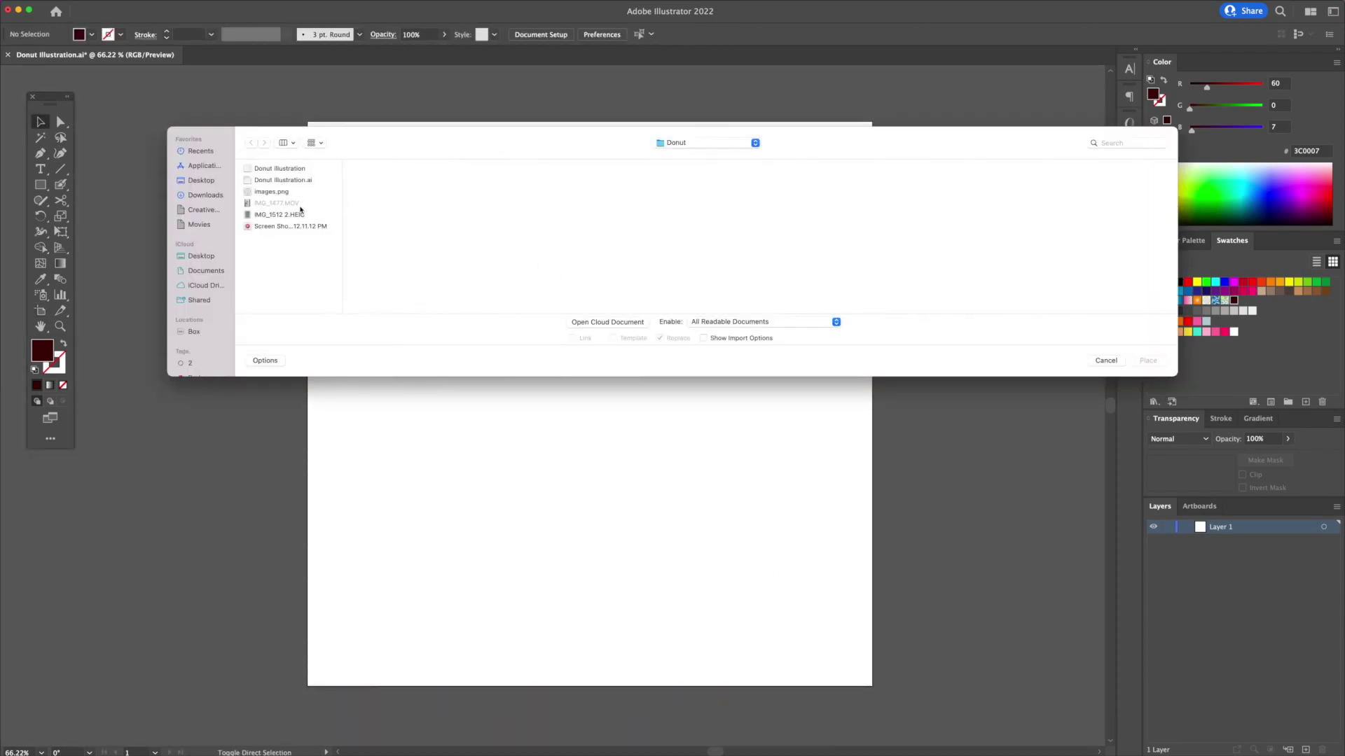
left_click(269, 173)
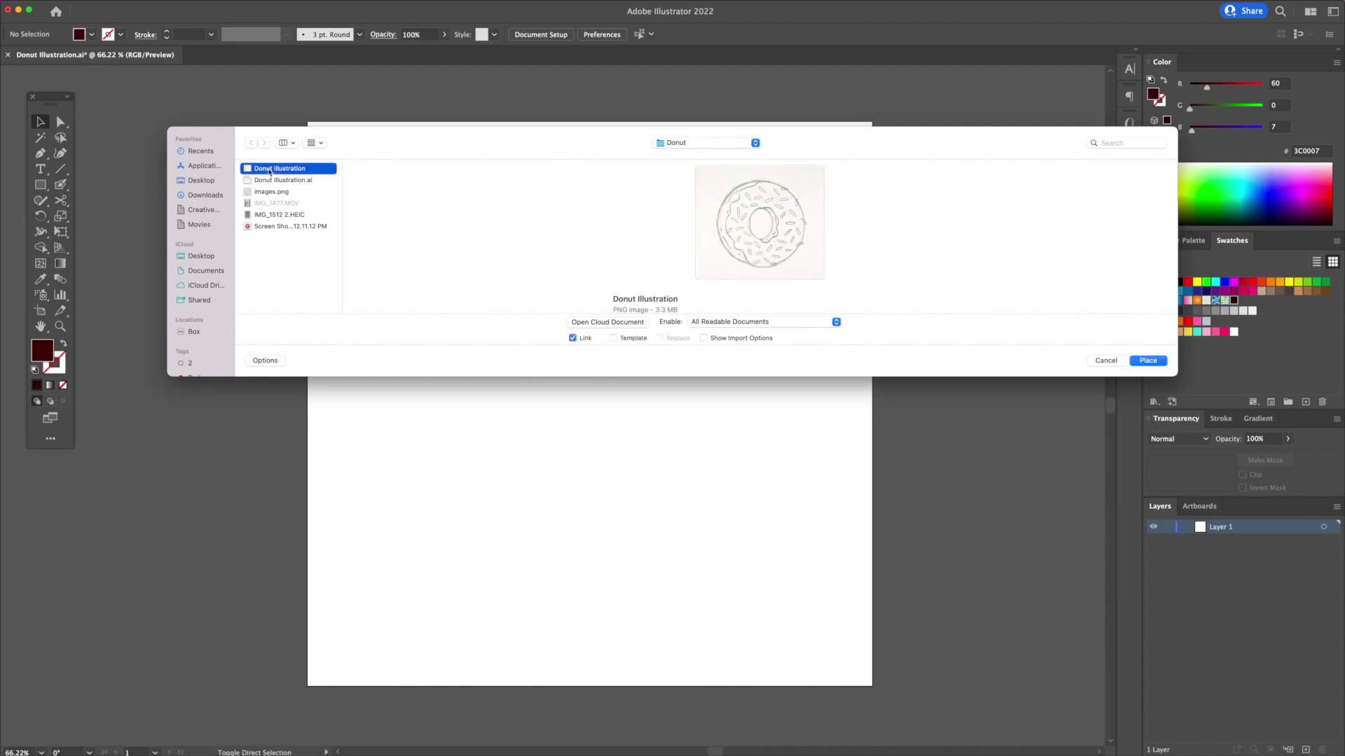
double_click(269, 171)
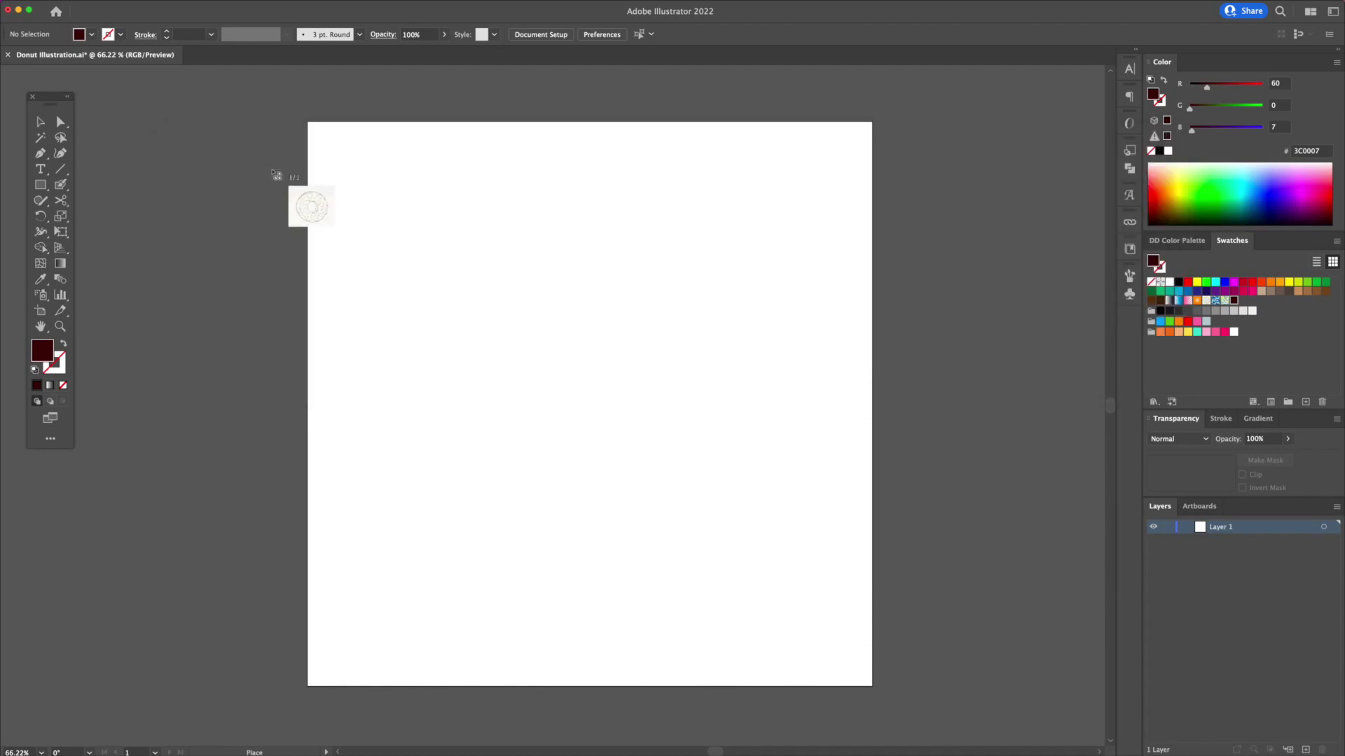
left_click(540, 300)
Fit the placed donut sketch within the artboard and centre it.
mouse_move(744, 463)
left_mouse_down()
mouse_move(679, 360)
mouse_move(584, 371)
left_mouse_up()
mouse_move(833, 202)
left_mouse_down()
mouse_move(598, 213)
mouse_move(448, 266)
left_mouse_up()
key("super+shift+a")
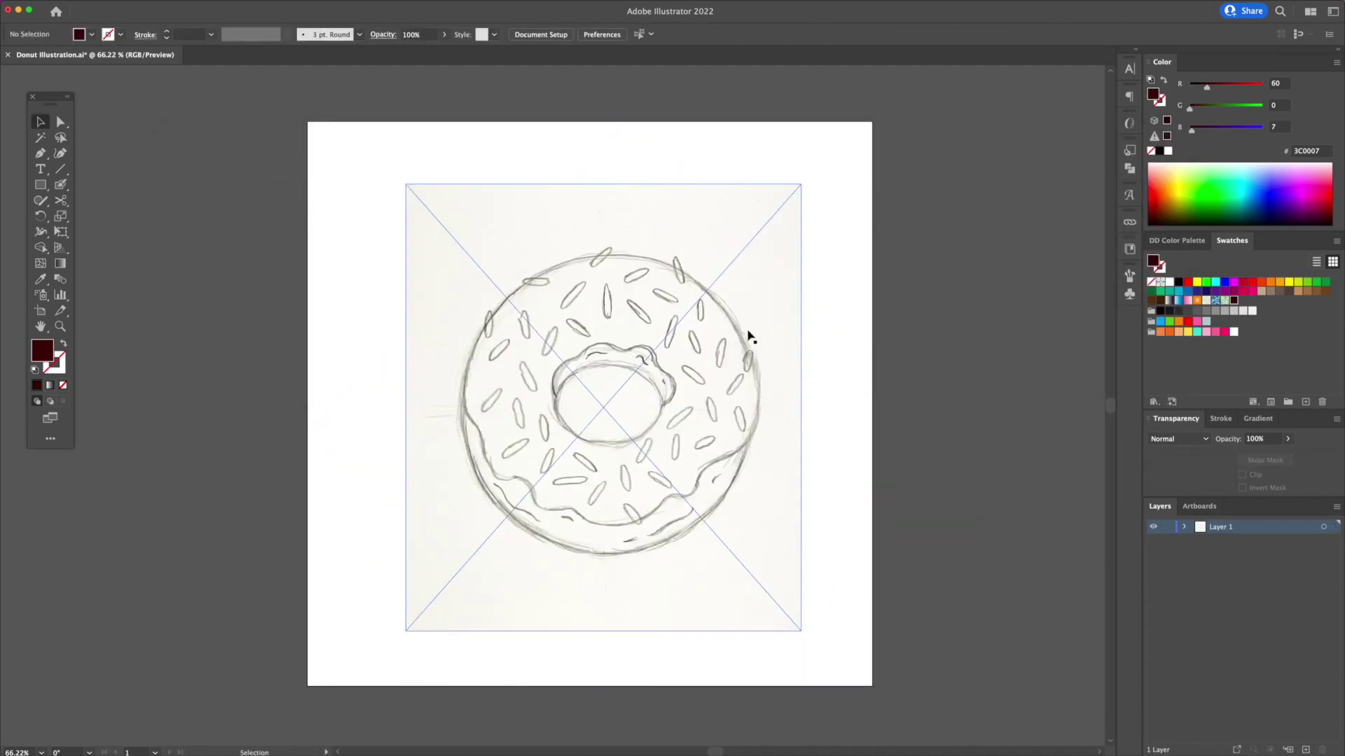
left_click_drag(748, 336, 734, 335)
left_click(859, 308)
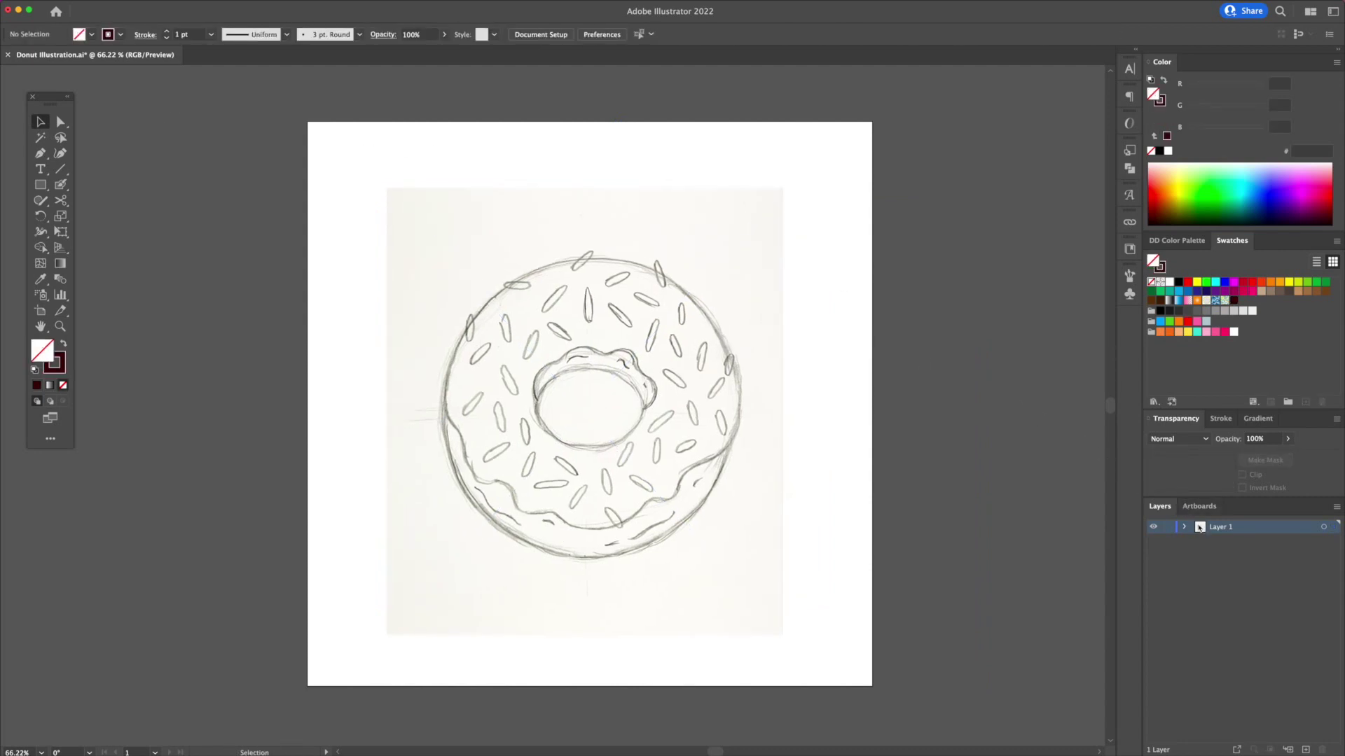
Turn Layer 1 into a template layer named Reference with its images dimmed to 50%.
double_click(1200, 527)
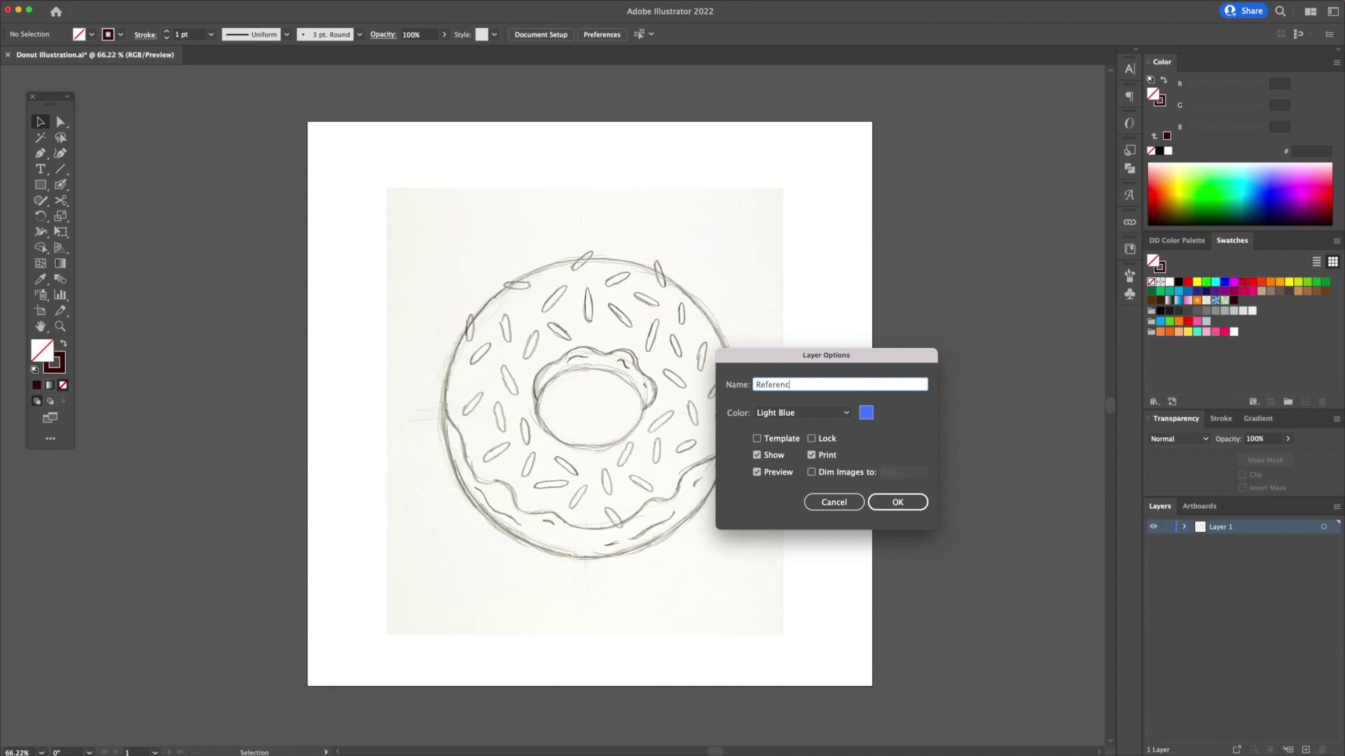
left_click(765, 439)
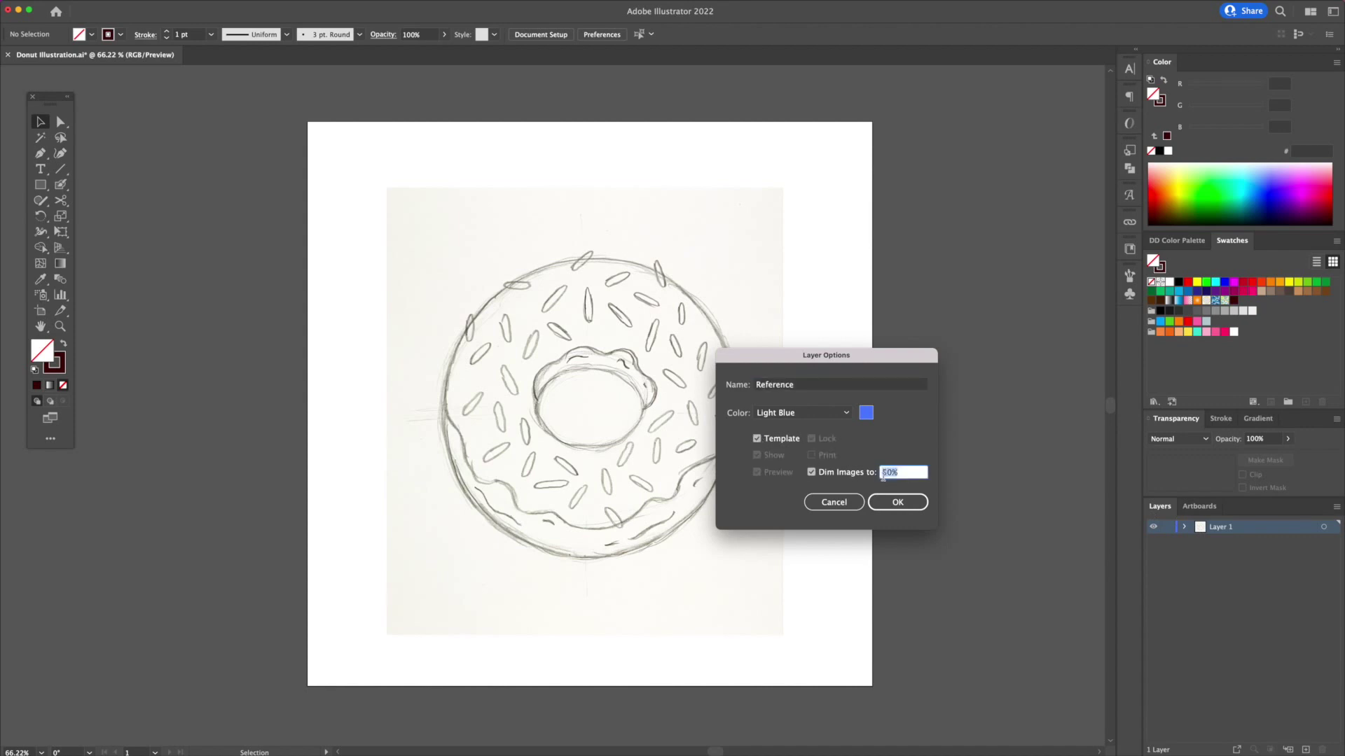
left_click(898, 503)
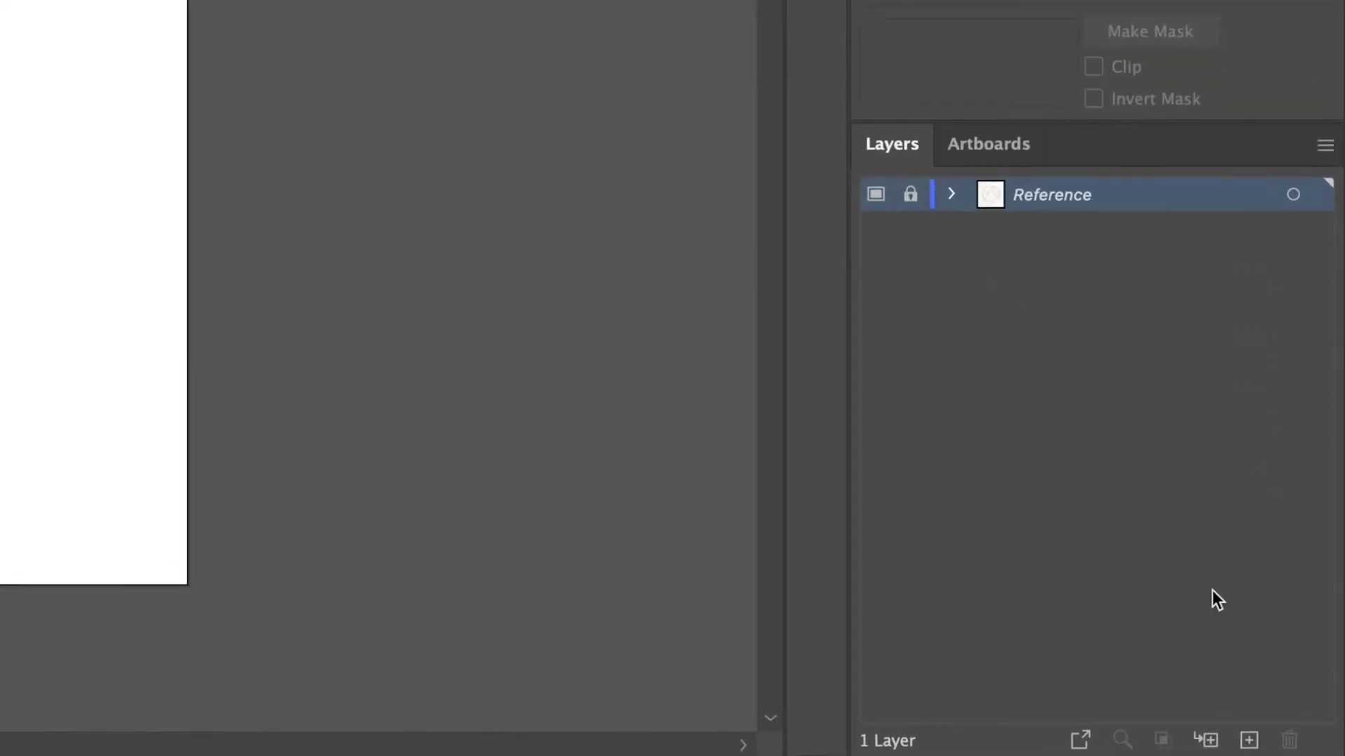
Add two new layers above Reference and name the upper one Outline.
left_click(1247, 735)
left_click(1247, 735)
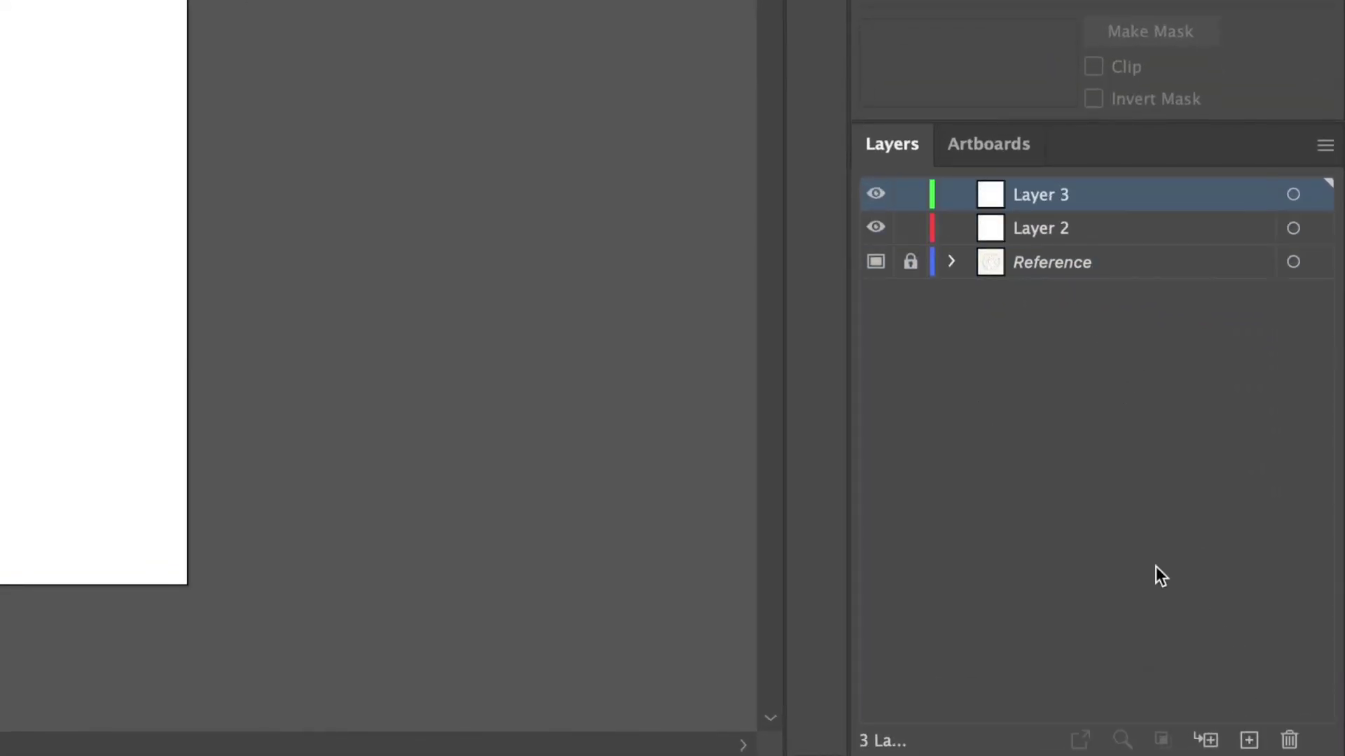
double_click(1026, 197)
type("Outline")
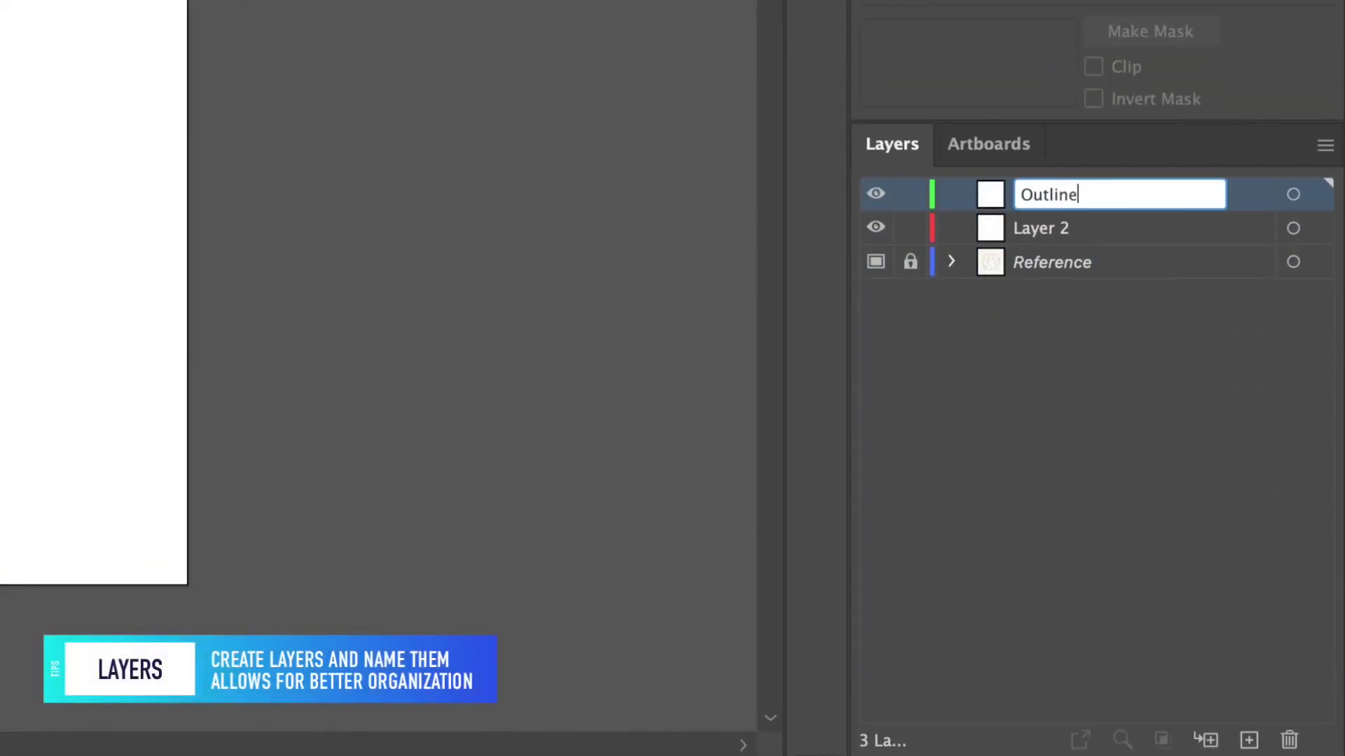
key("Return")
Rename Layer 2 as Color and make the Outline layer active.
double_click(1027, 229)
type("Colo")
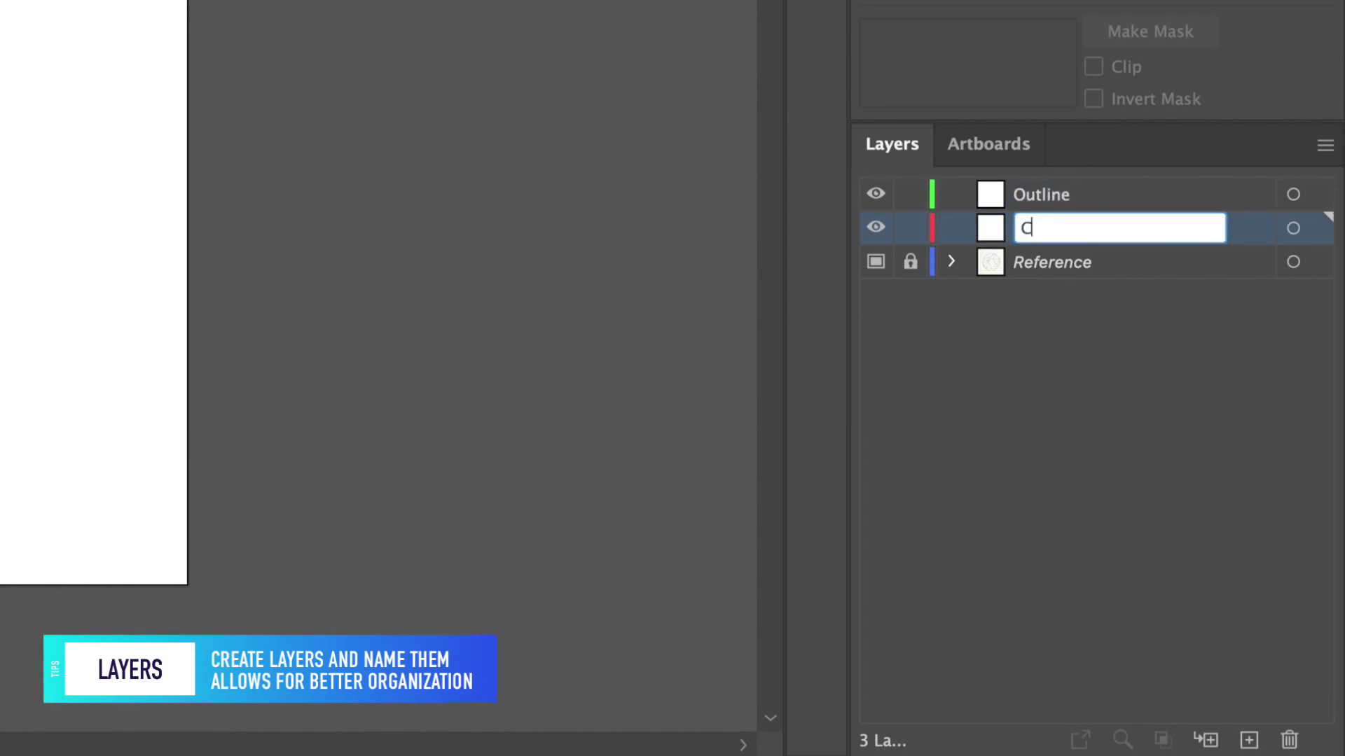
type("r")
left_click(1066, 207)
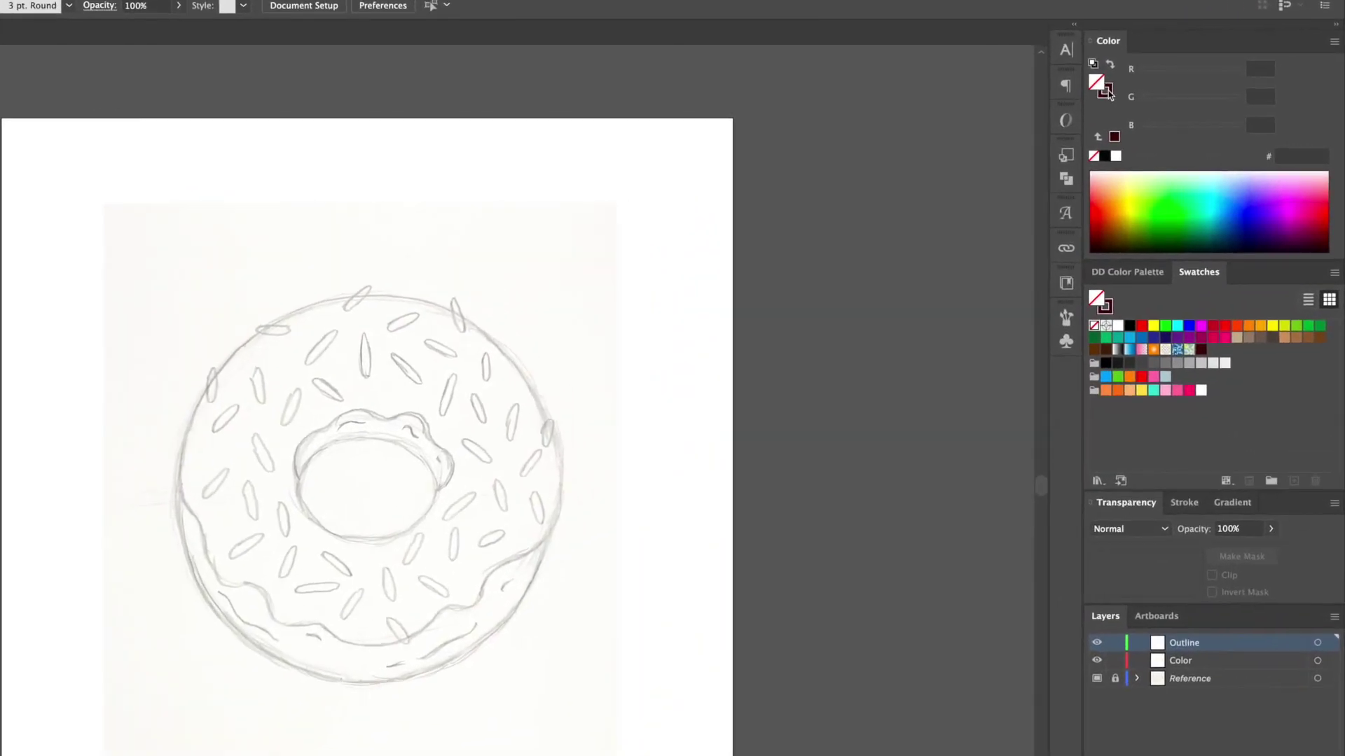
Set the stroke colour to #3C0000 and give the stroke round caps, round corners and a 10 pt weight.
left_click(1160, 101)
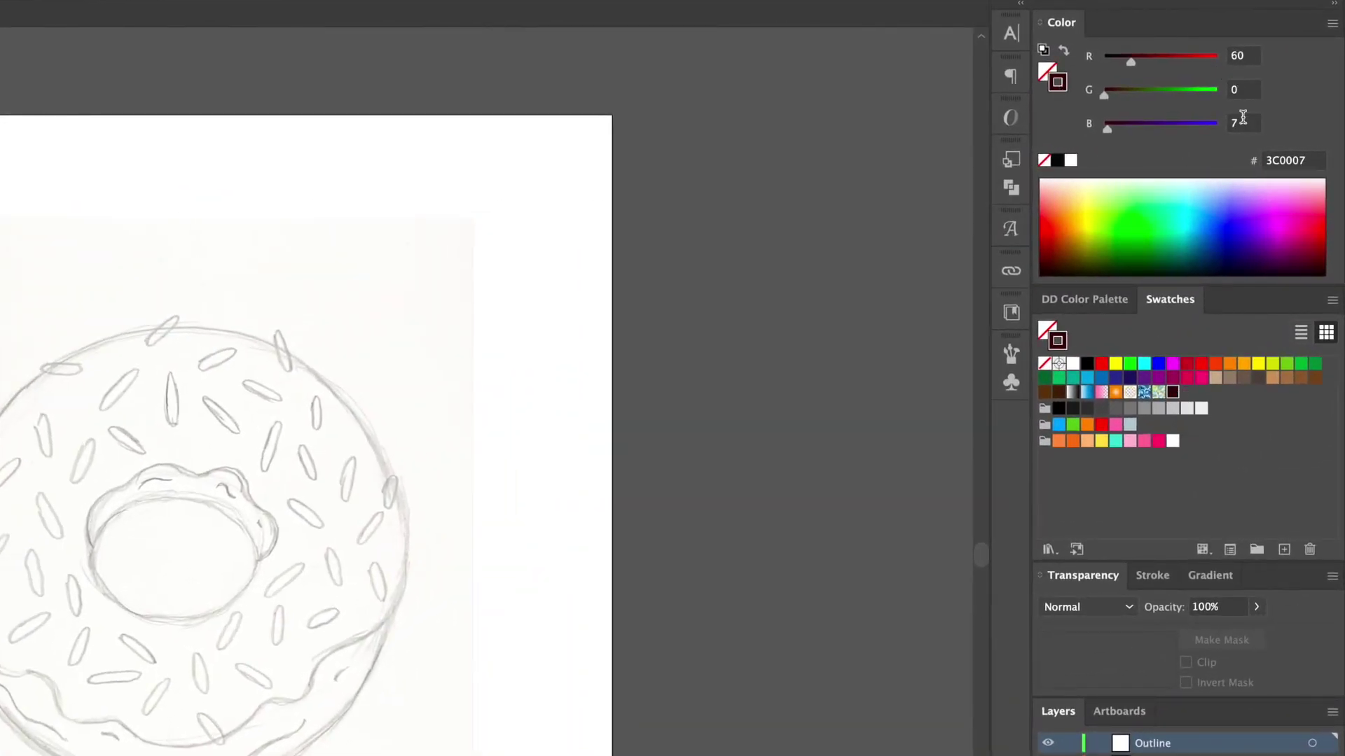
left_click(1152, 578)
left_click(1139, 635)
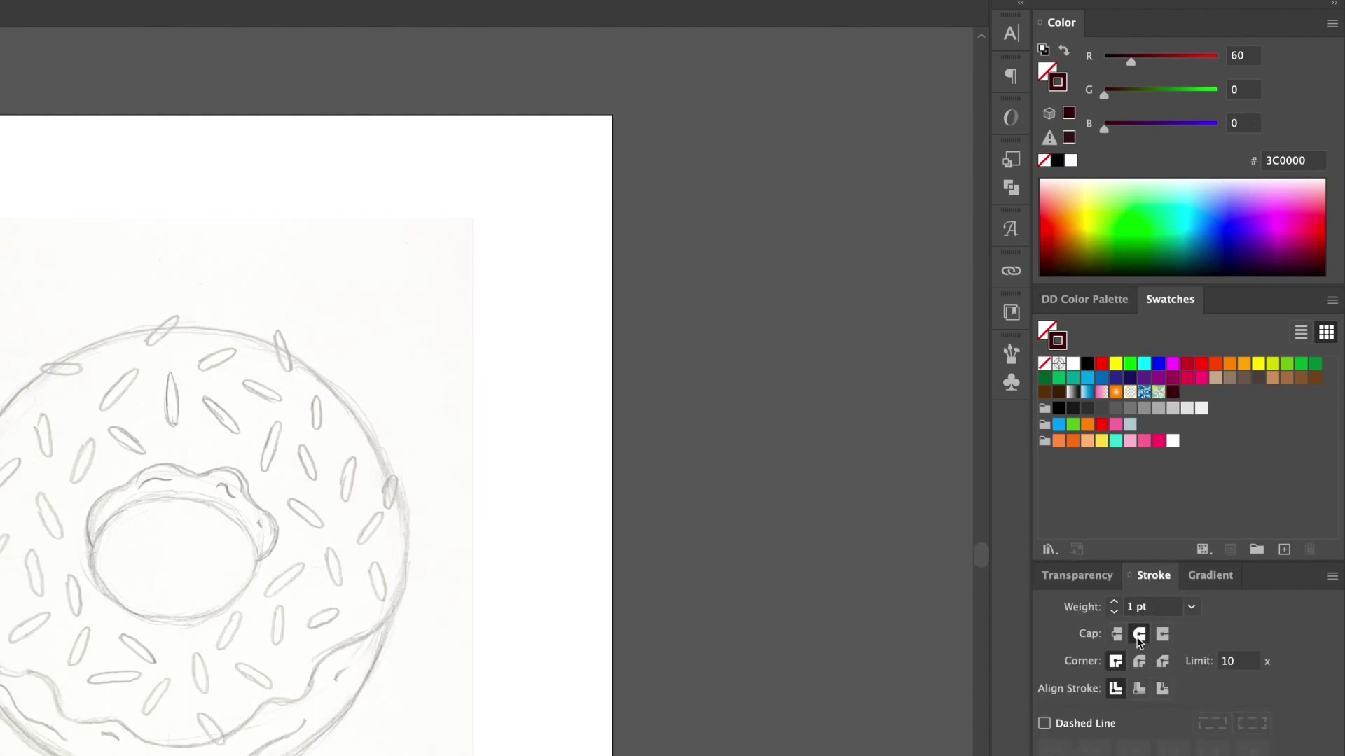
left_click(1116, 604)
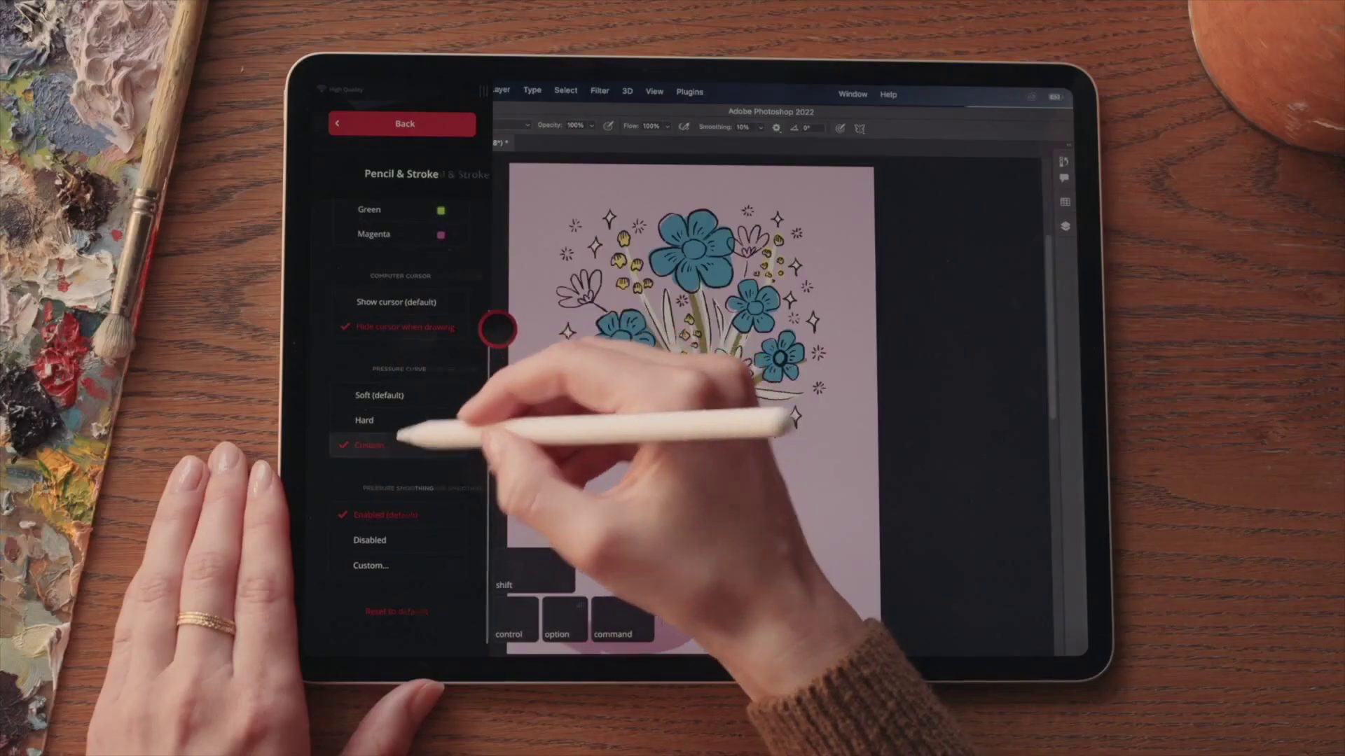
left_click(396, 441)
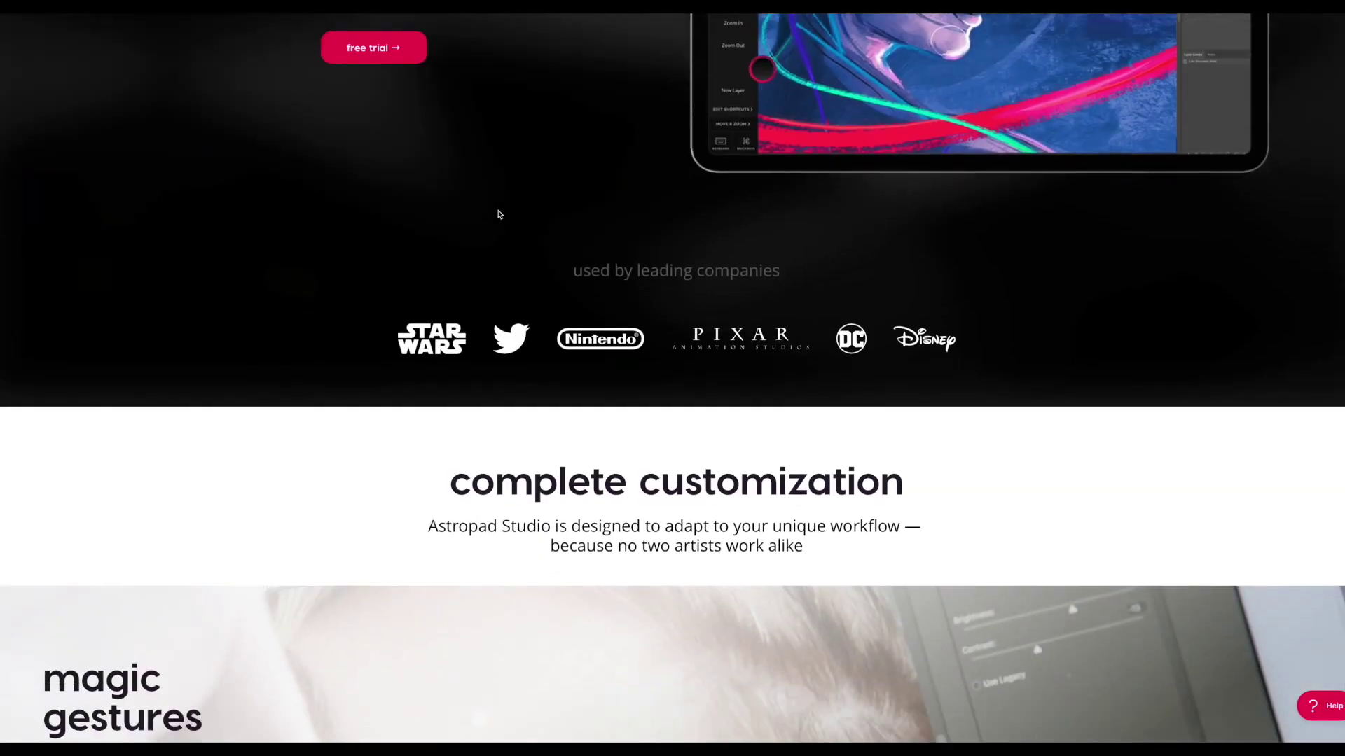
Browse the Astropad Studio website and open the annual plan of its 30-day free trial.
scroll(499, 215, "down", 6)
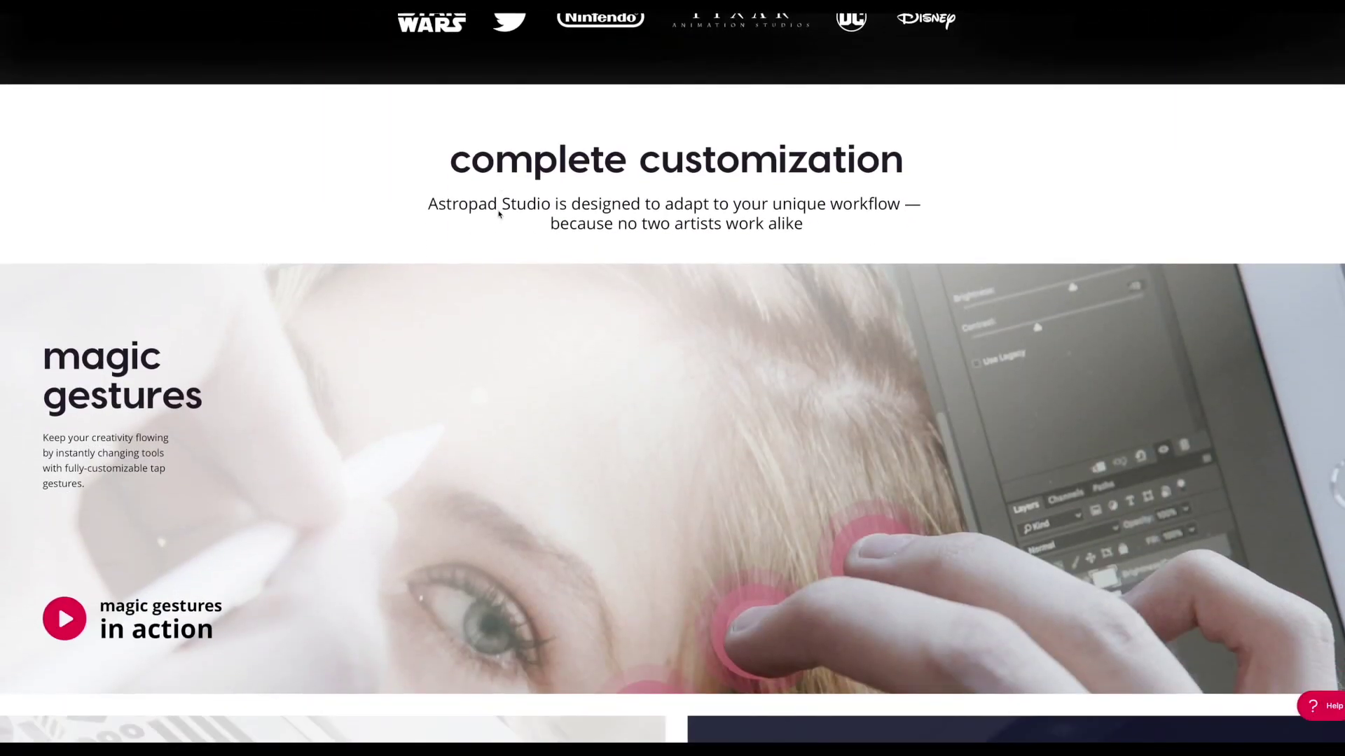
scroll(499, 214, "down", 7)
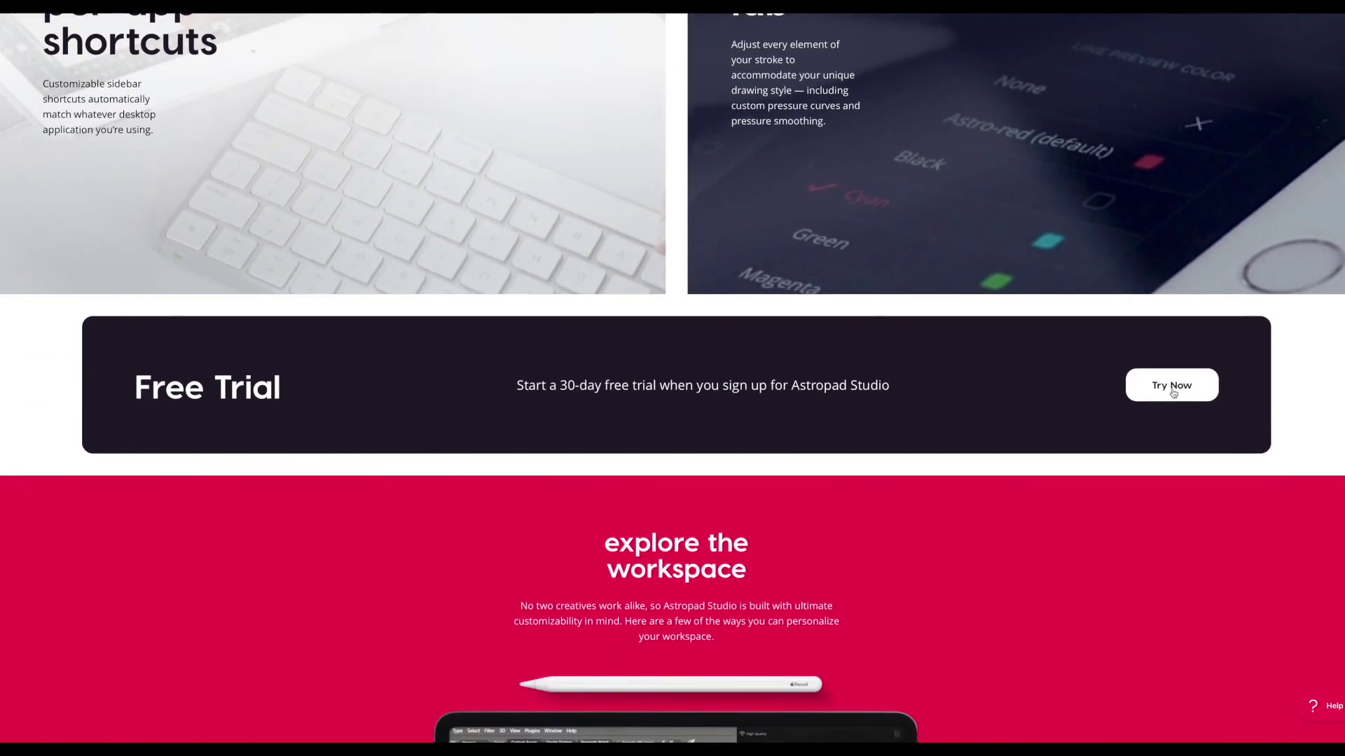
left_click(1172, 390)
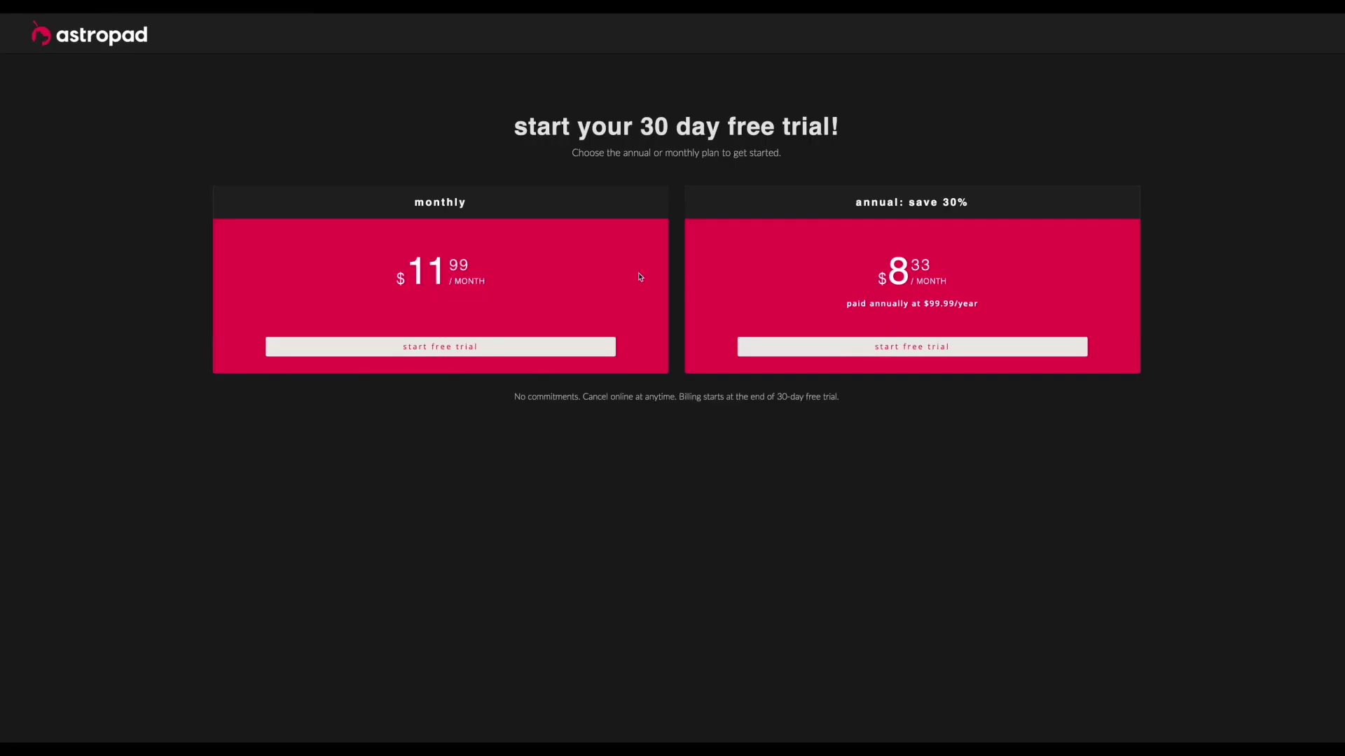
left_click(835, 348)
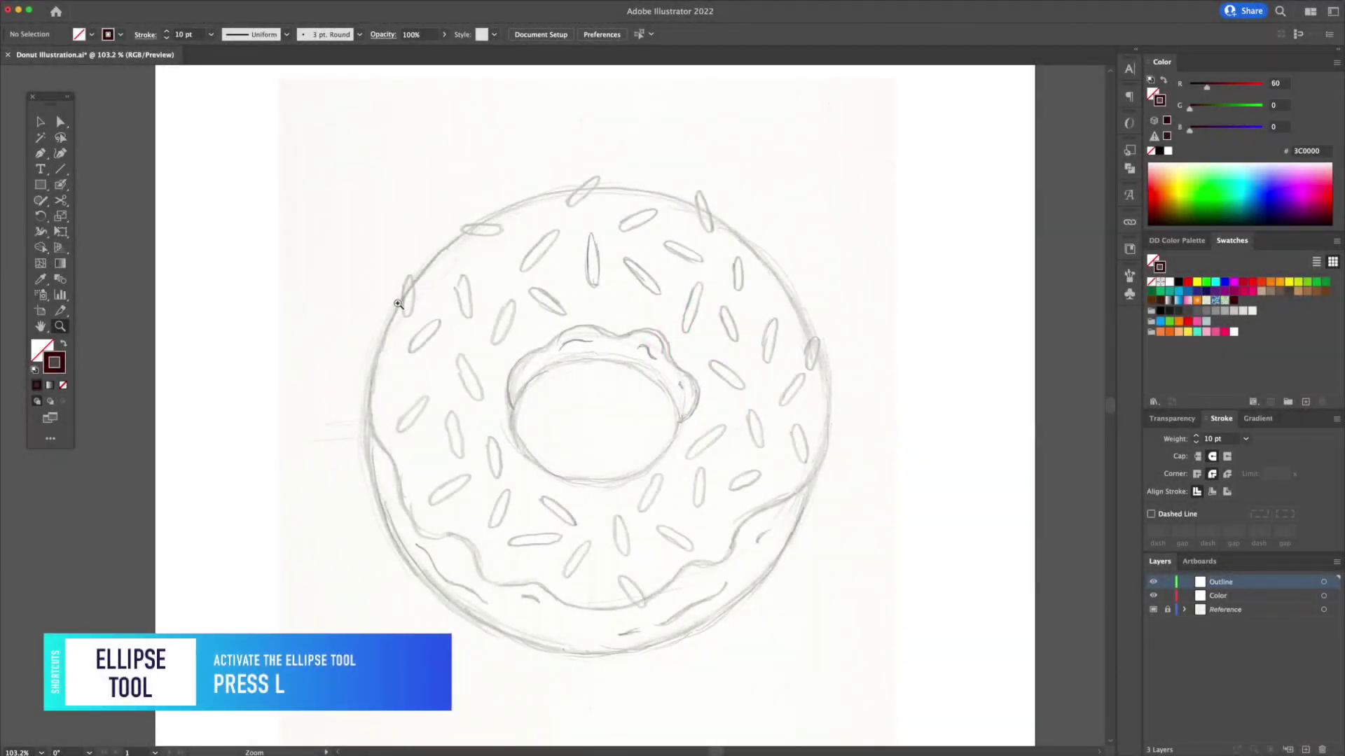
In the donut drawing, trace the hole with an ellipse about 190 by 160 px and the outer edge with a circle about 574 px across.
left_click(42, 186)
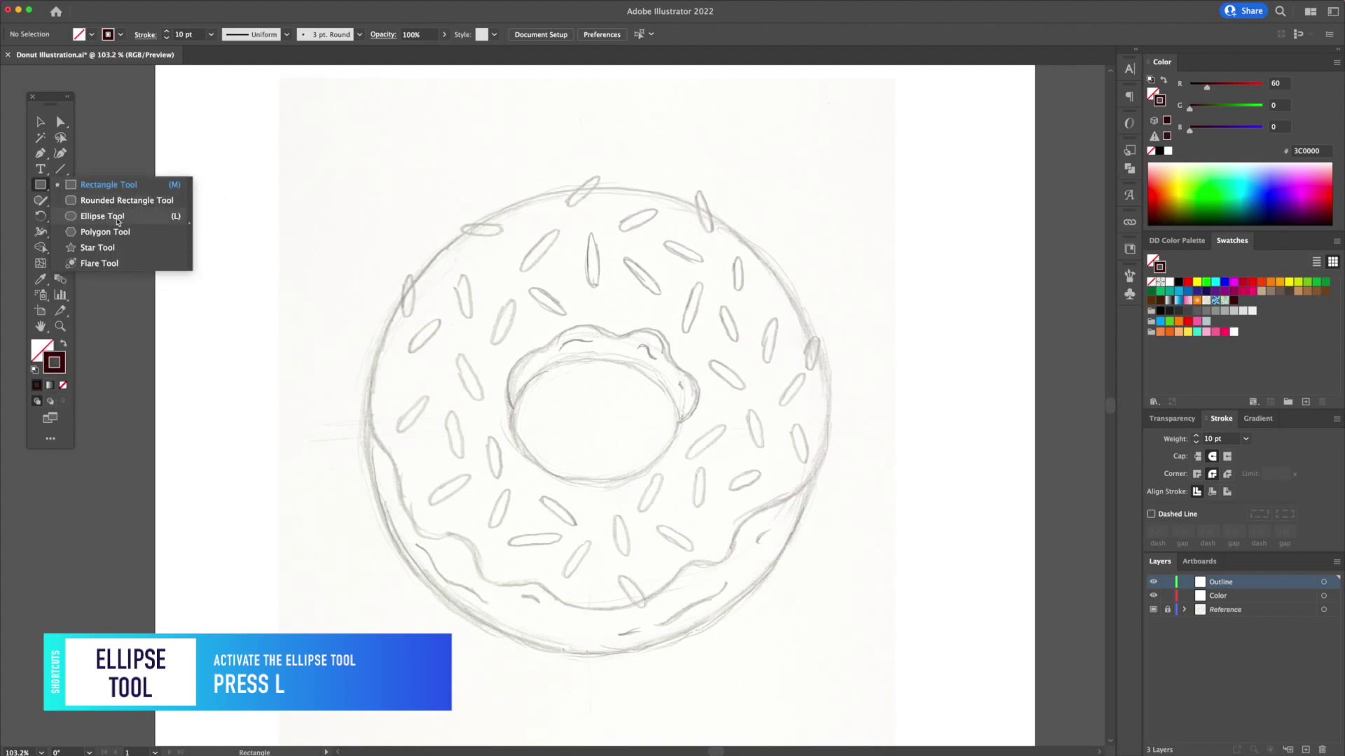
left_click(115, 217)
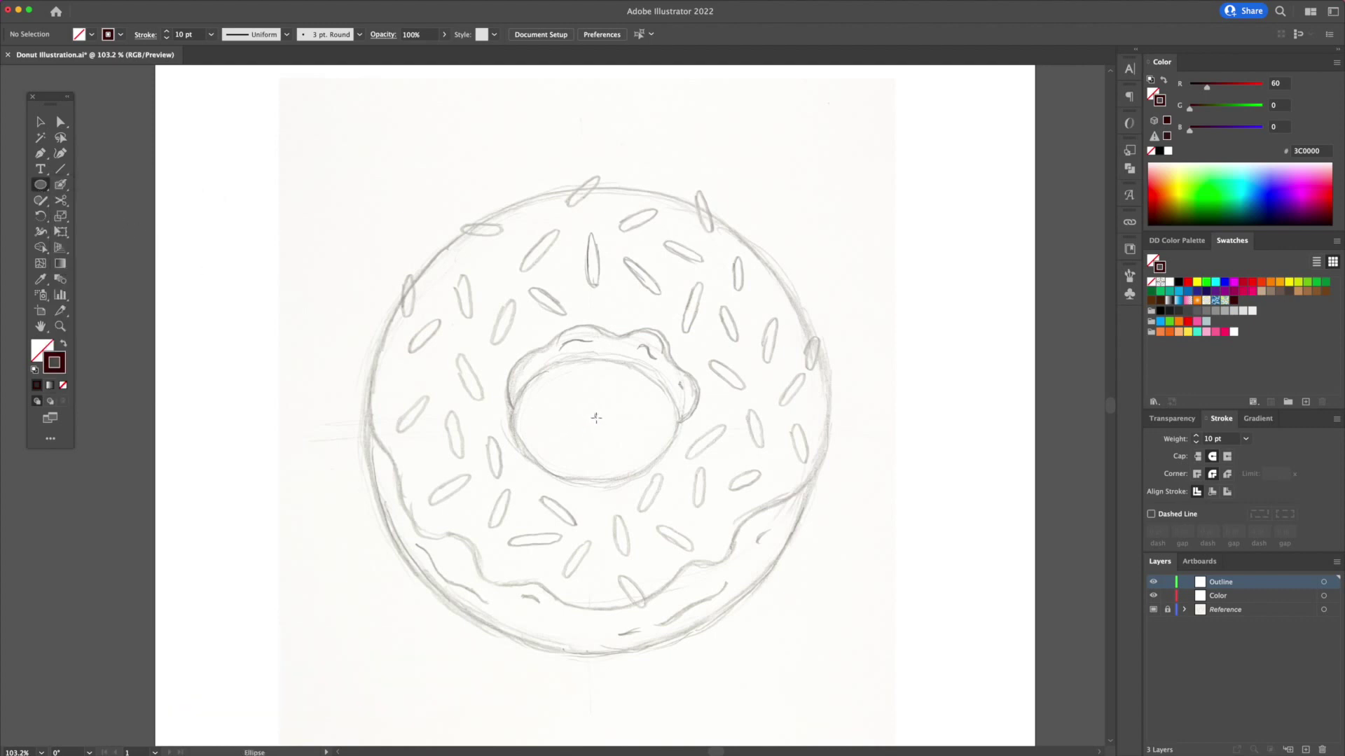
left_click_drag(627, 421, 673, 482)
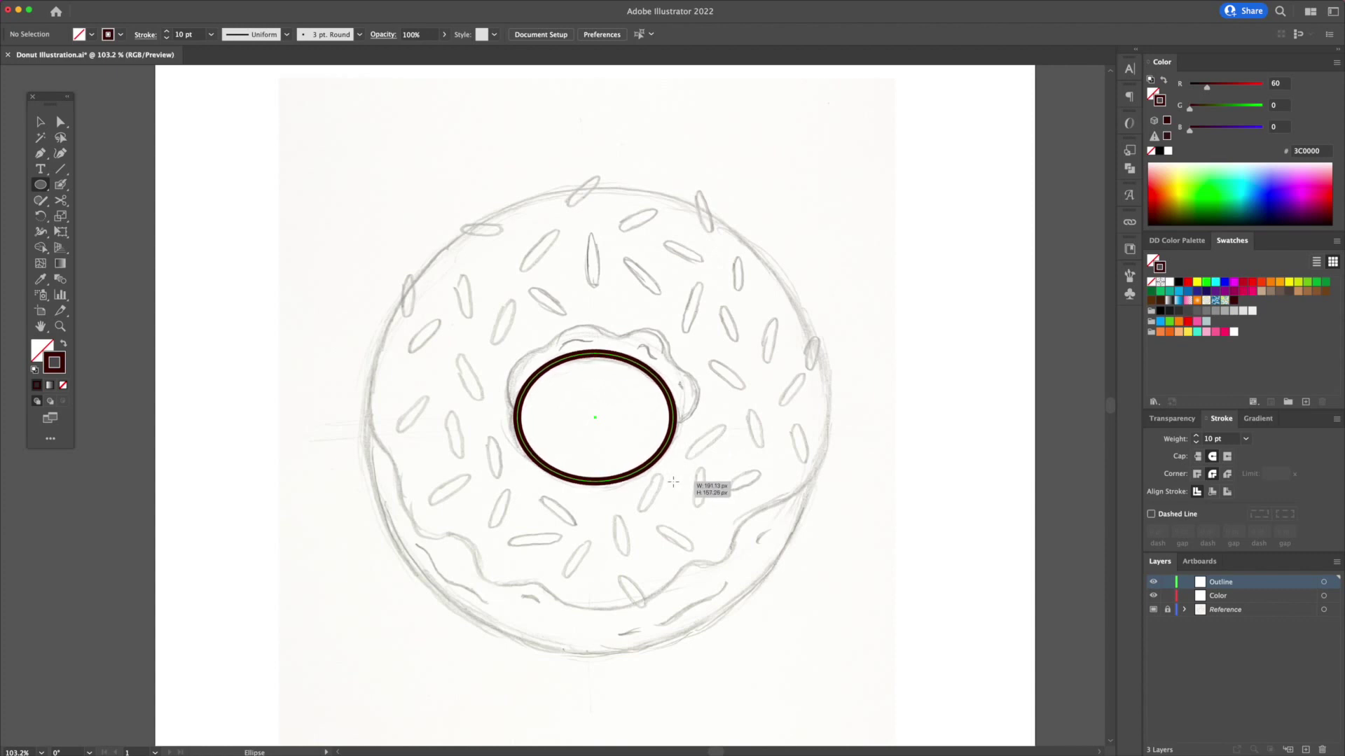
left_click_drag(673, 482, 673, 482)
key("v")
left_click(742, 451)
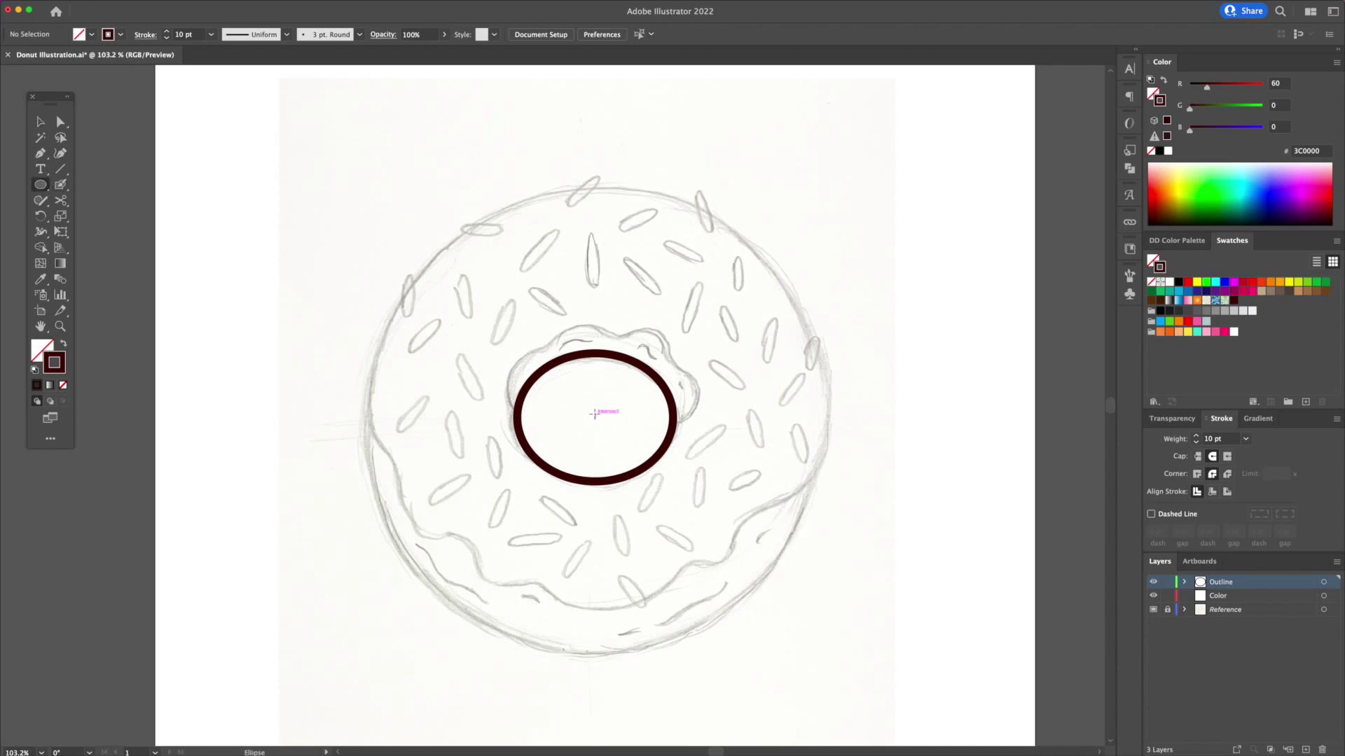
left_click_drag(596, 414, 829, 474)
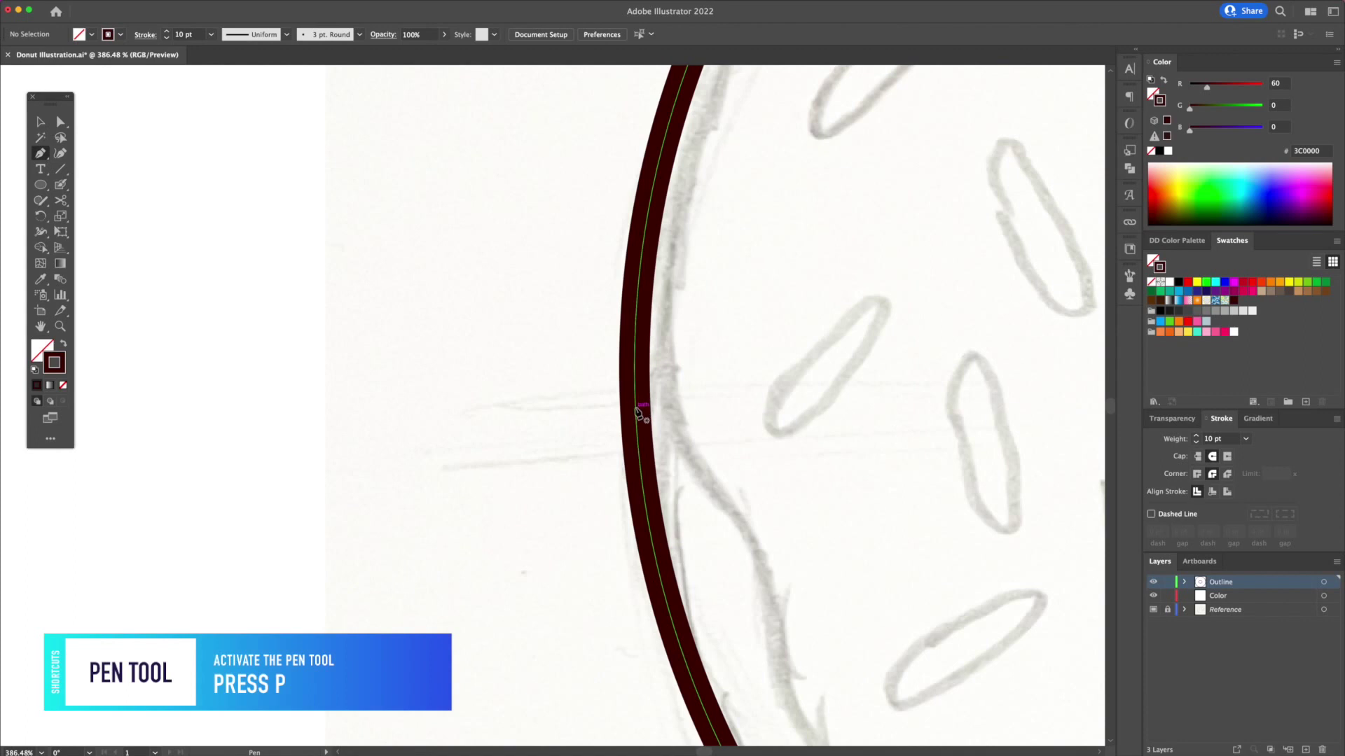
Add an anchor point on the outer circle's left side, beside the start of the sketched icing line.
left_click(638, 413)
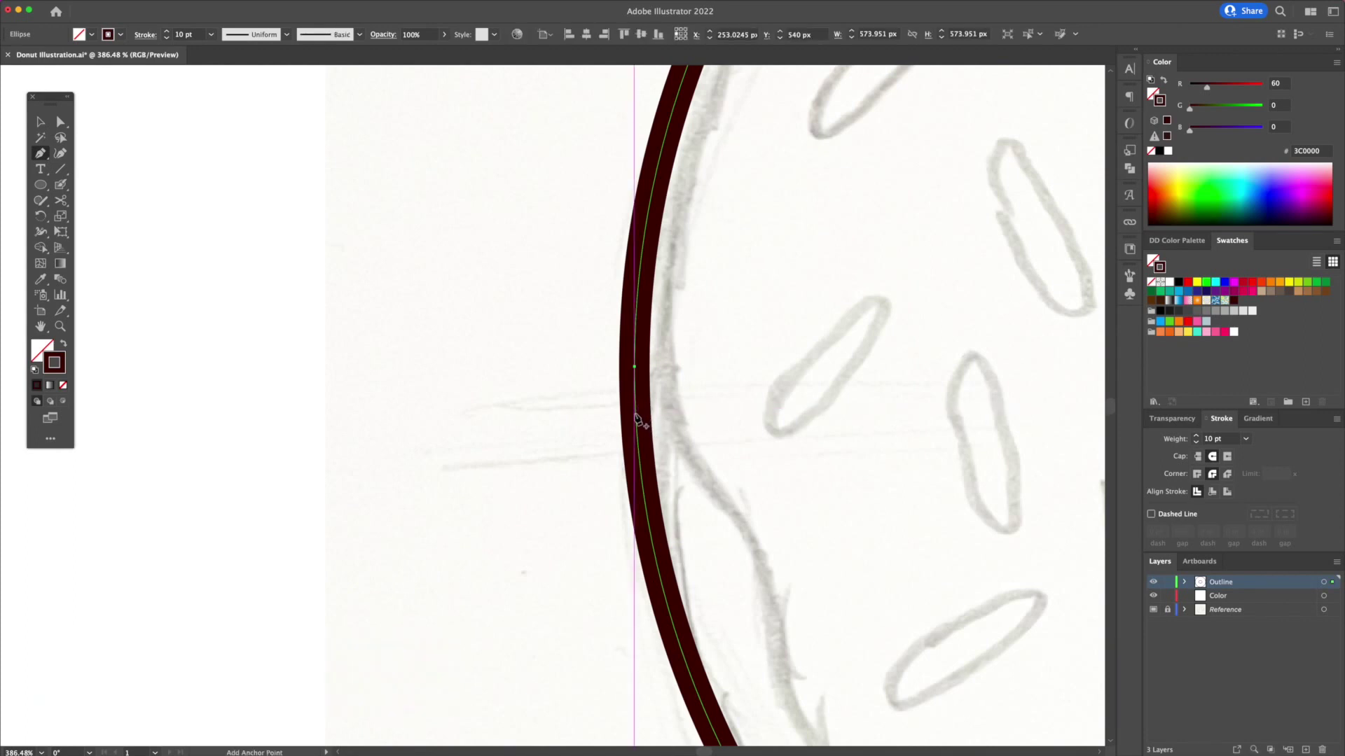
left_click(635, 414)
Try moving the new left anchor point outward, undo the move and deselect the circle.
key("a")
left_click(678, 421)
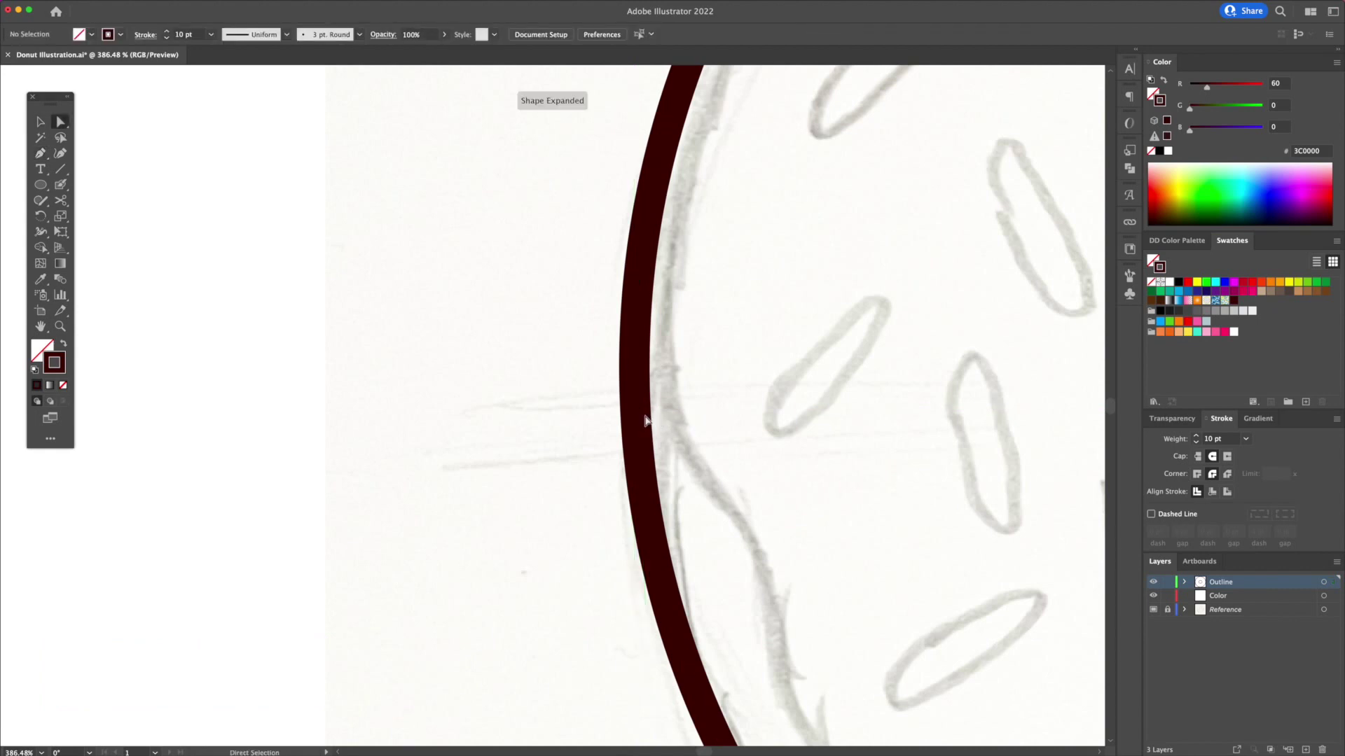
left_click_drag(635, 413, 586, 411)
key("super+z")
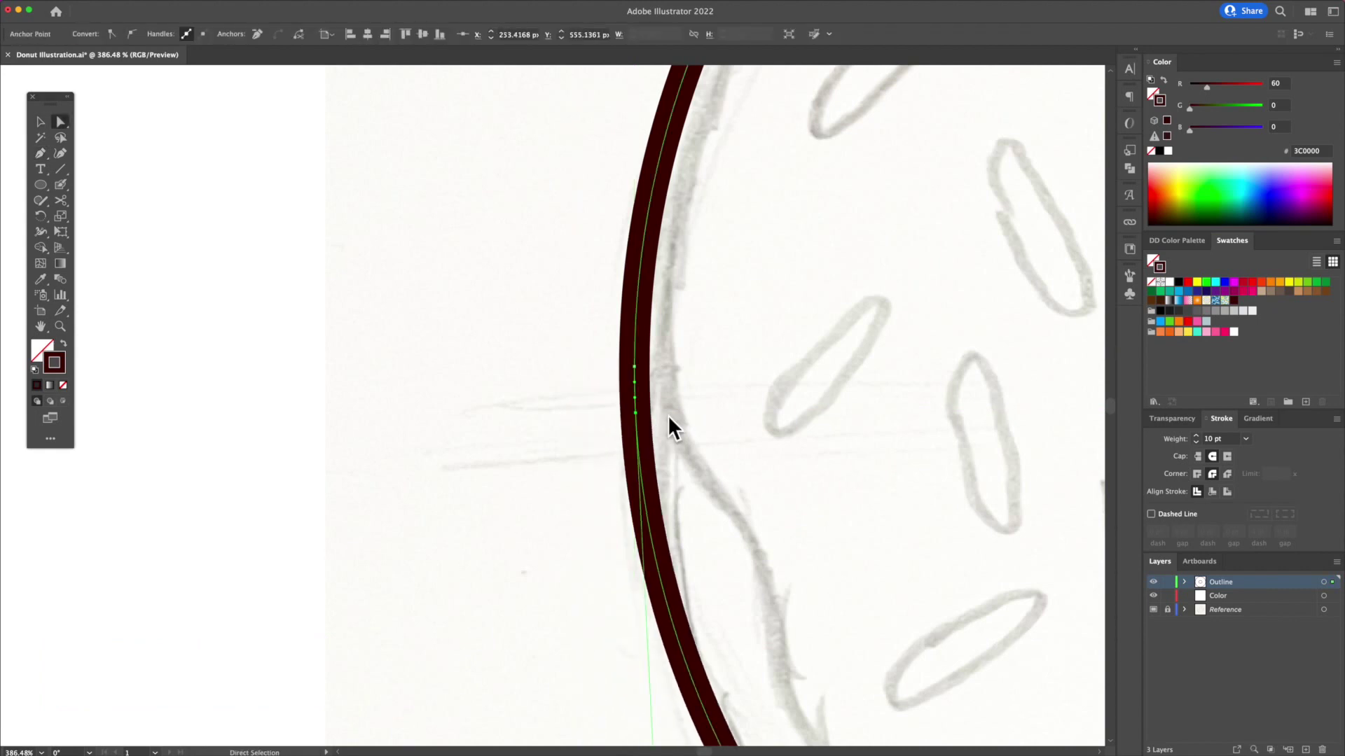
left_click(669, 418)
Add an anchor point on the outer circle's right side, where the sketched icing line meets the edge, and deselect the circle.
key("z")
left_click_drag(683, 418, 536, 423)
left_click_drag(847, 452, 998, 453)
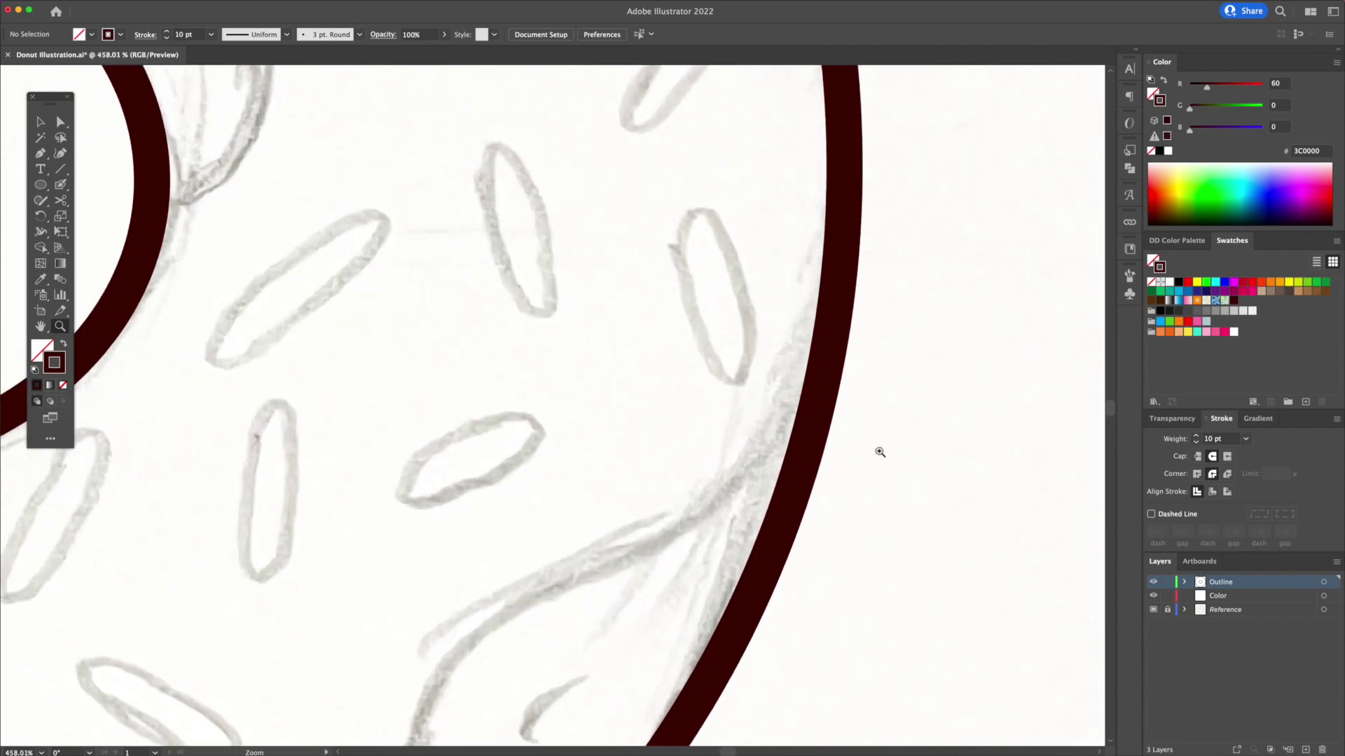
left_click(815, 446)
key("p")
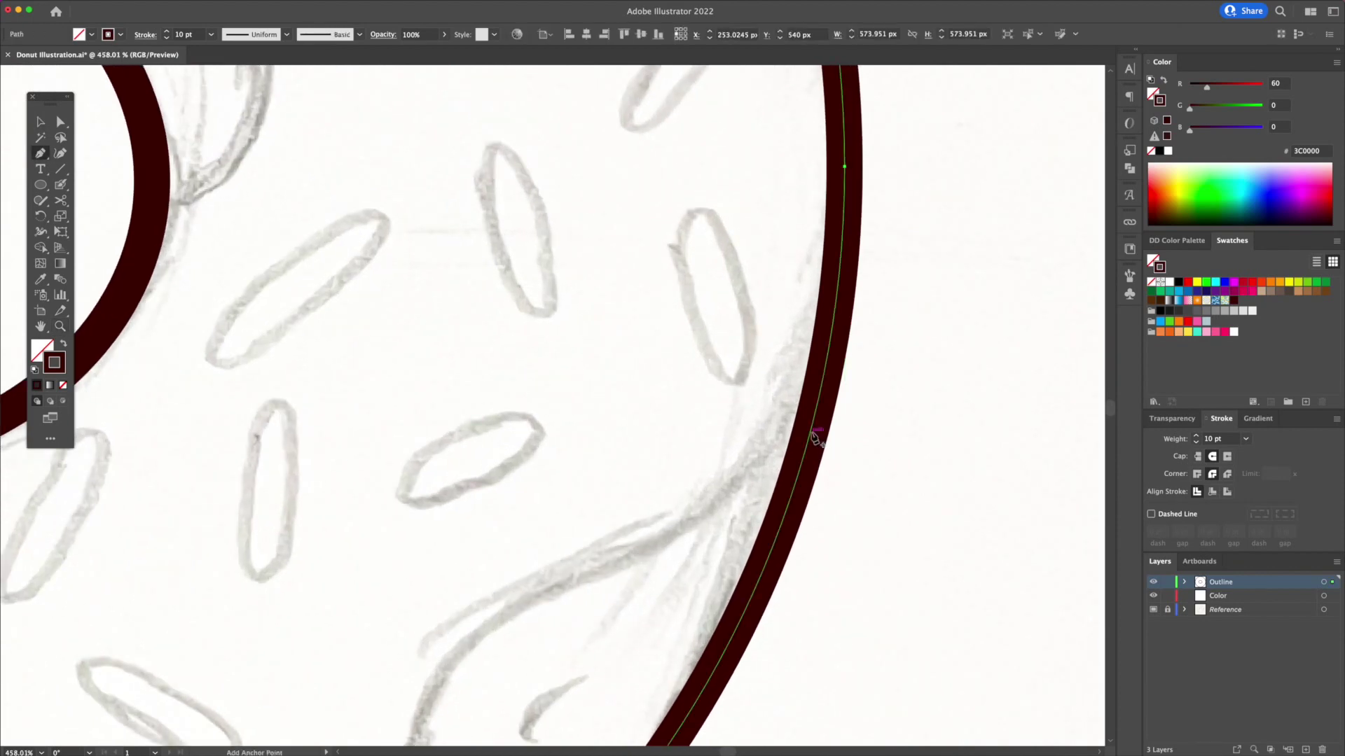
left_click(812, 433)
key("cmd+0")
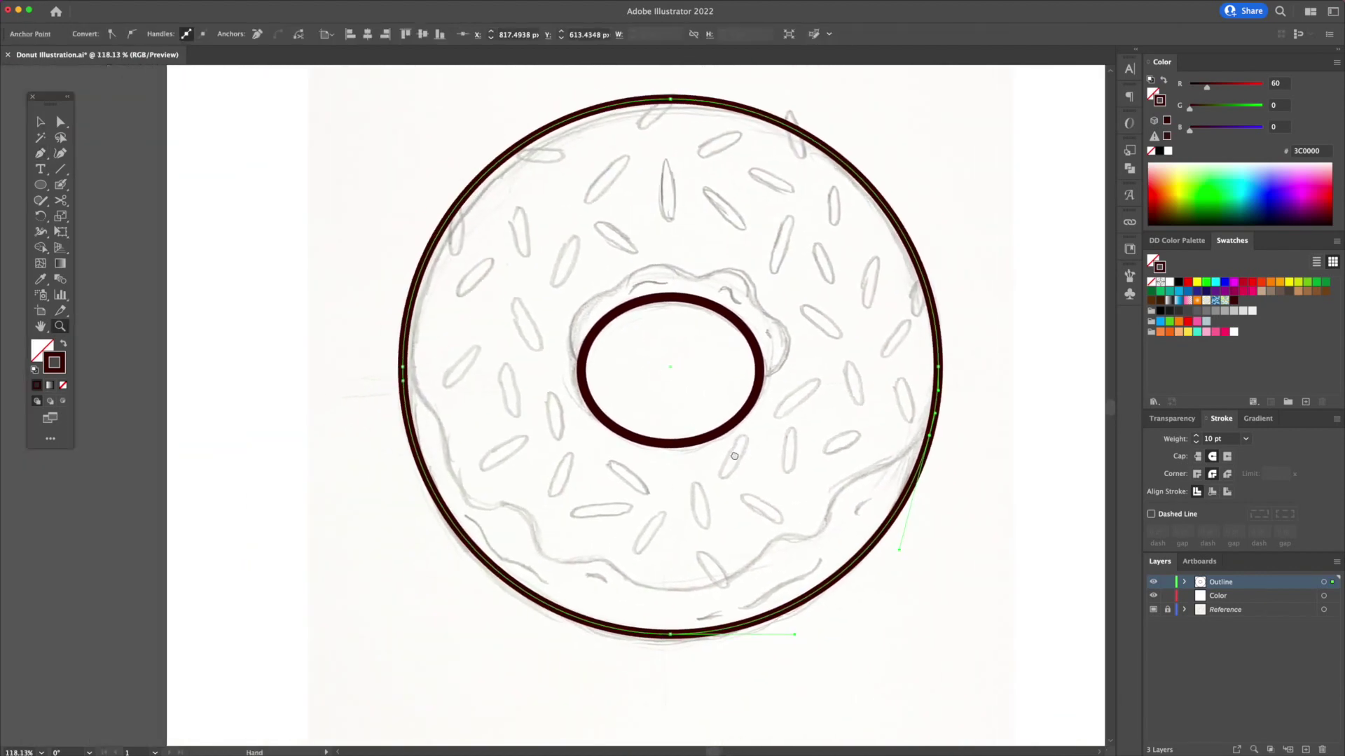
key("v")
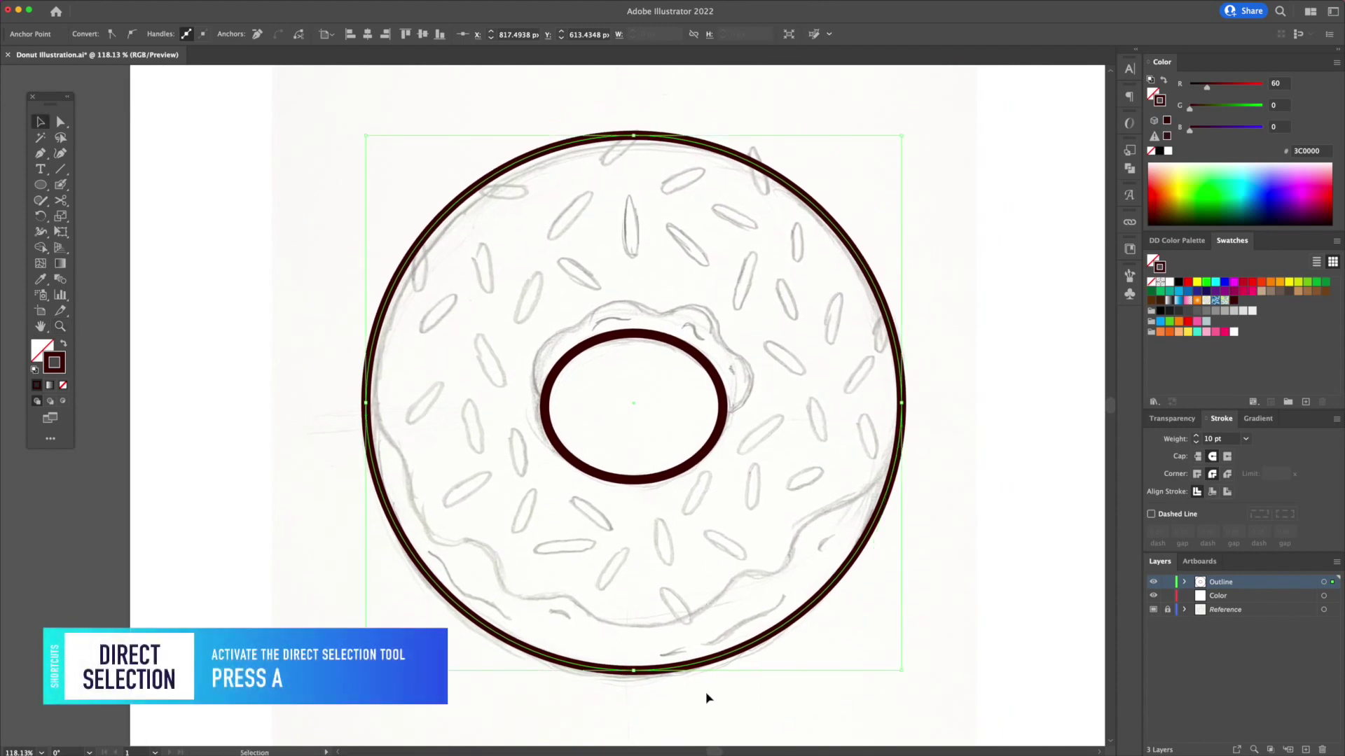
left_click(635, 633)
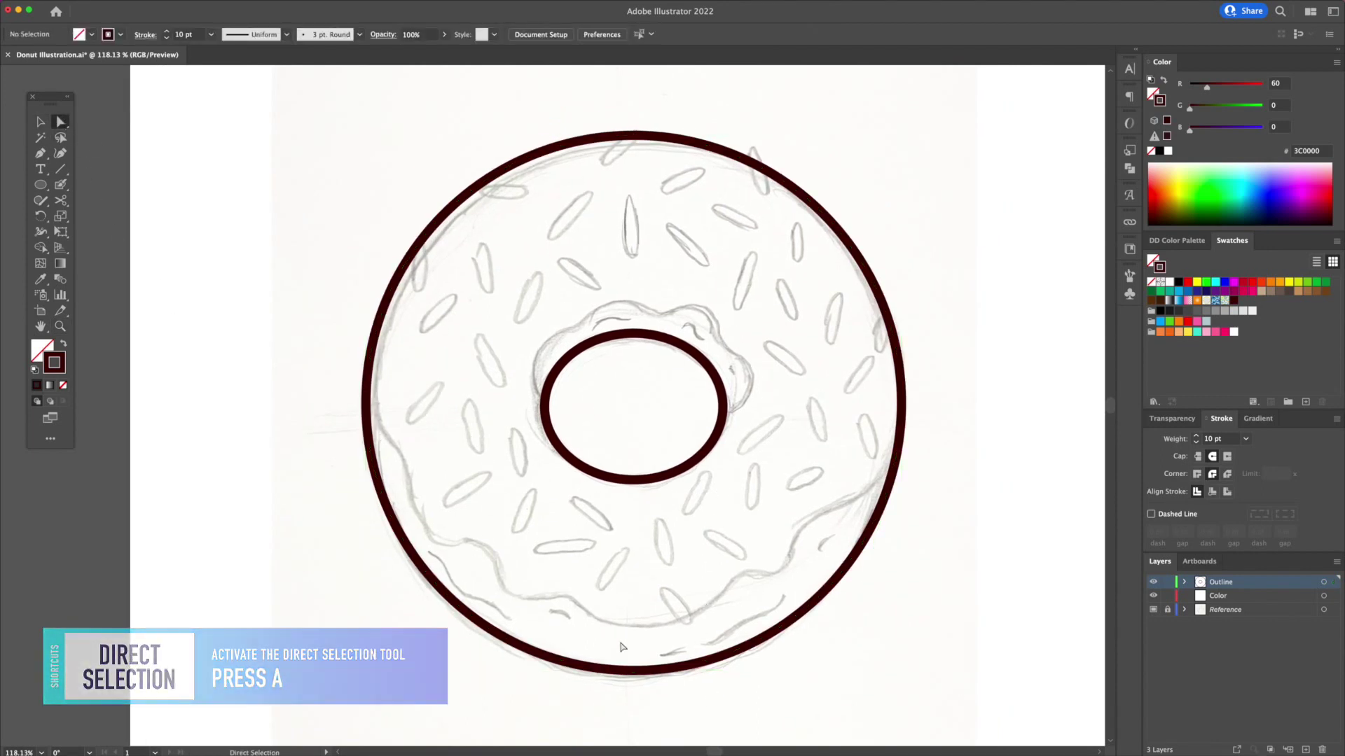
Delete the outer circle's bottom anchor point, leaving an open arc between the two icing end points.
left_click(634, 671)
left_click_drag(633, 672, 629, 636)
key("Delete")
key("v")
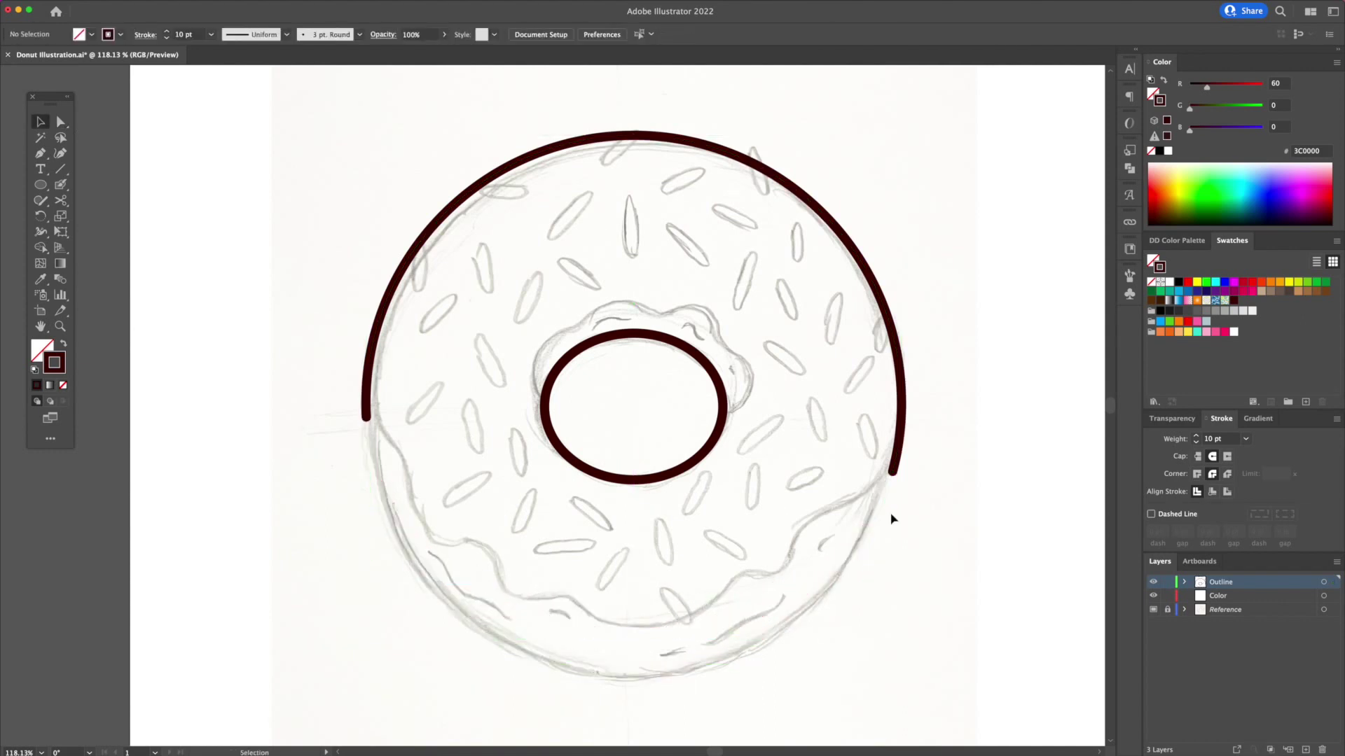
Extend the open arc from its left end with the Pen tool, tracing the sketched wavy icing edge down the donut's left side.
left_click_drag(404, 495, 413, 425)
key("z")
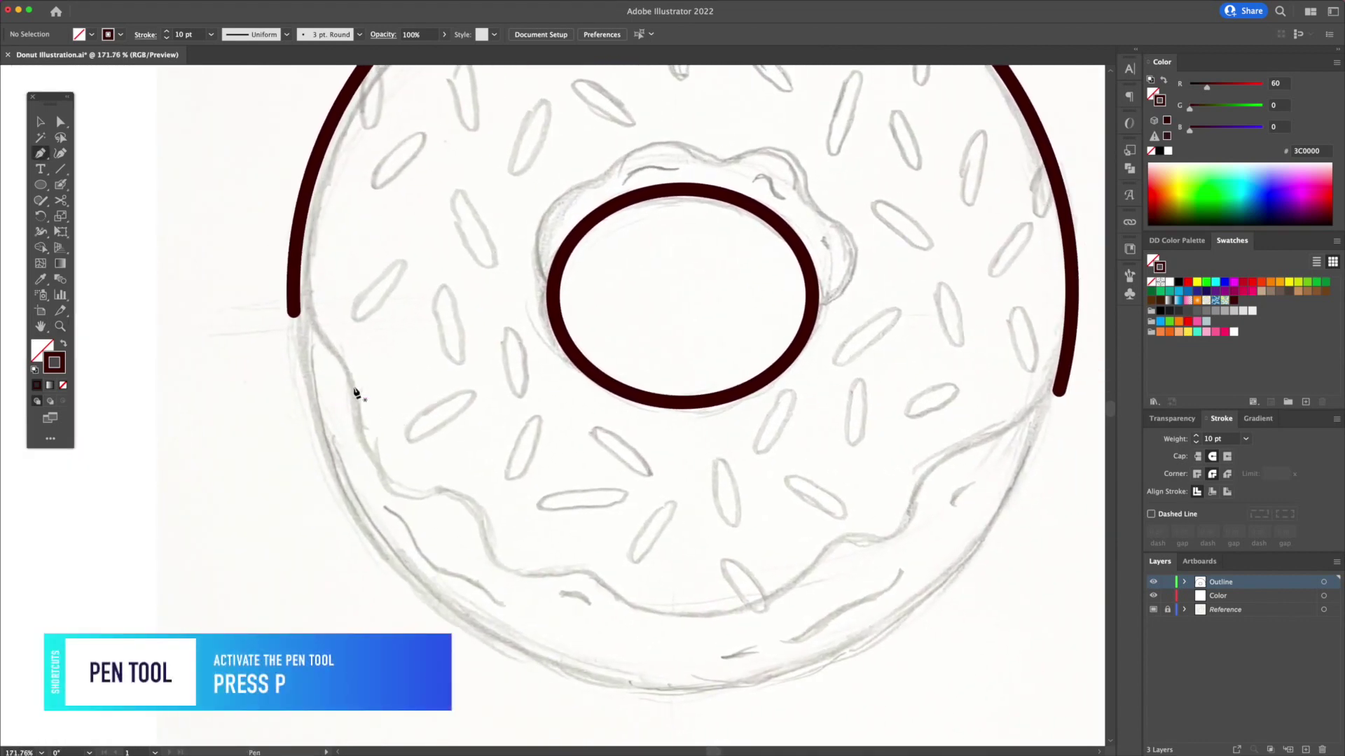
left_click(295, 339)
left_click_drag(349, 377, 360, 423)
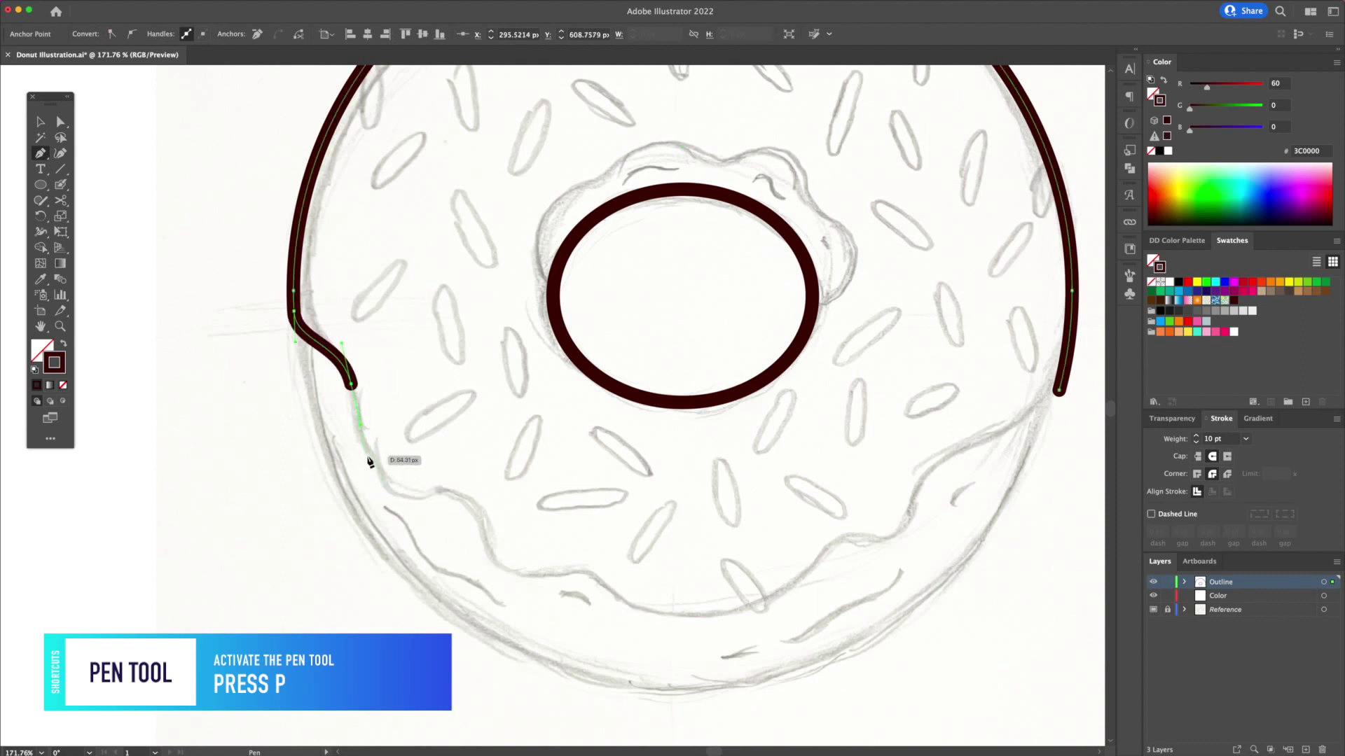
left_click_drag(390, 484, 435, 517)
key("super+z")
left_click_drag(370, 478, 496, 513)
Trace the remaining icing waves along the bottom, close the path at the arc's right end and deselect it.
left_click_drag(505, 570, 610, 575)
left_click_drag(694, 618, 771, 616)
left_click_drag(831, 542, 918, 517)
left_click_drag(955, 454, 1012, 438)
left_click_drag(1011, 438, 795, 502)
left_click_drag(846, 456, 856, 420)
key("v")
left_click(840, 513)
left_click_drag(313, 507, 458, 450)
left_click(273, 366)
scroll(362, 490, "down", 4)
left_click(704, 584)
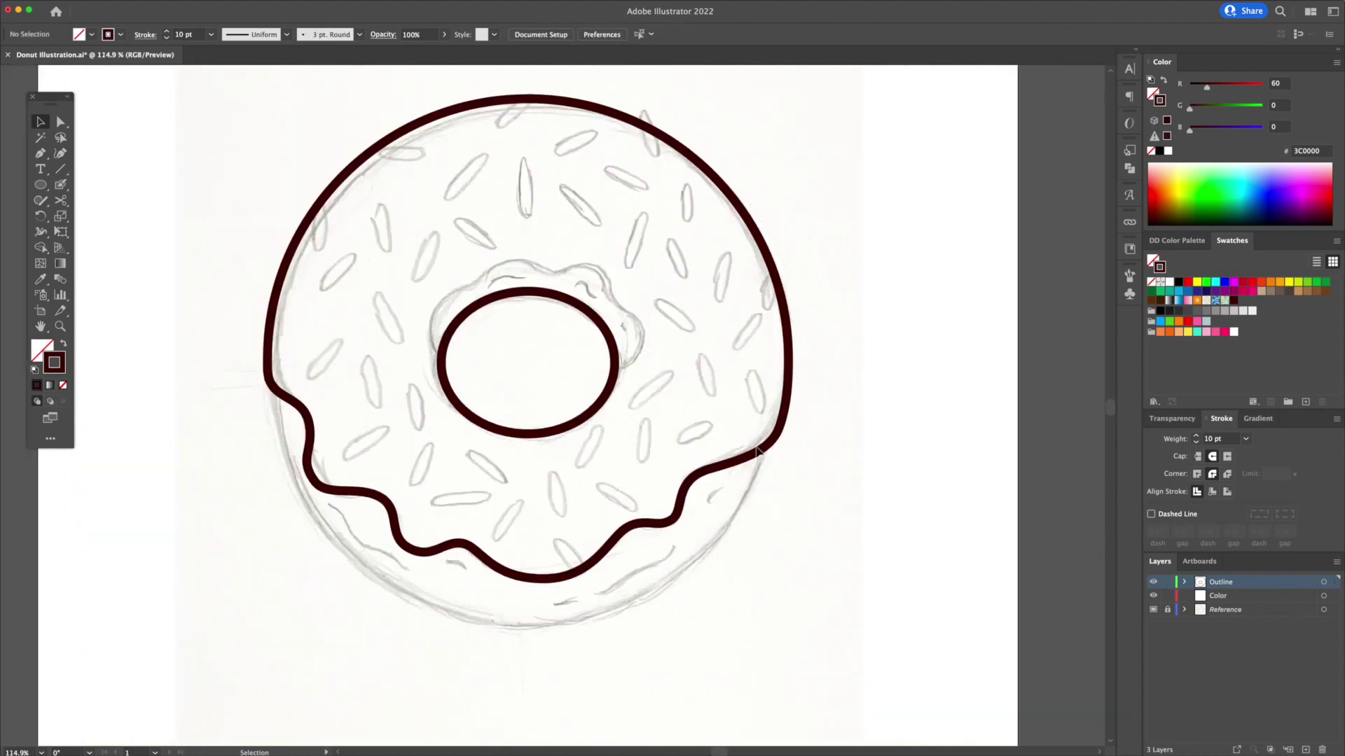
Draw a new full circle about 574 px across, centred on the hole, for the donut's outer edge.
scroll(335, 450, "left", 3)
scroll(334, 450, "up", 2)
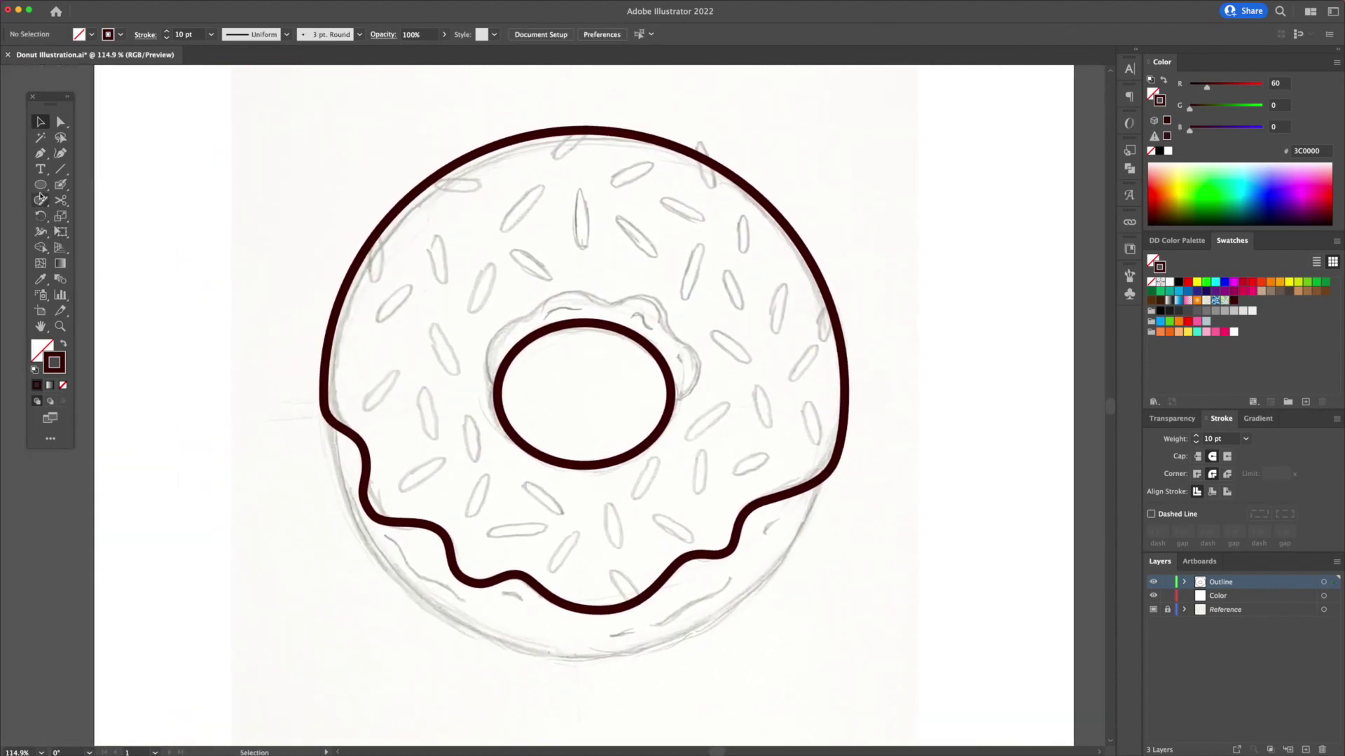
key("l")
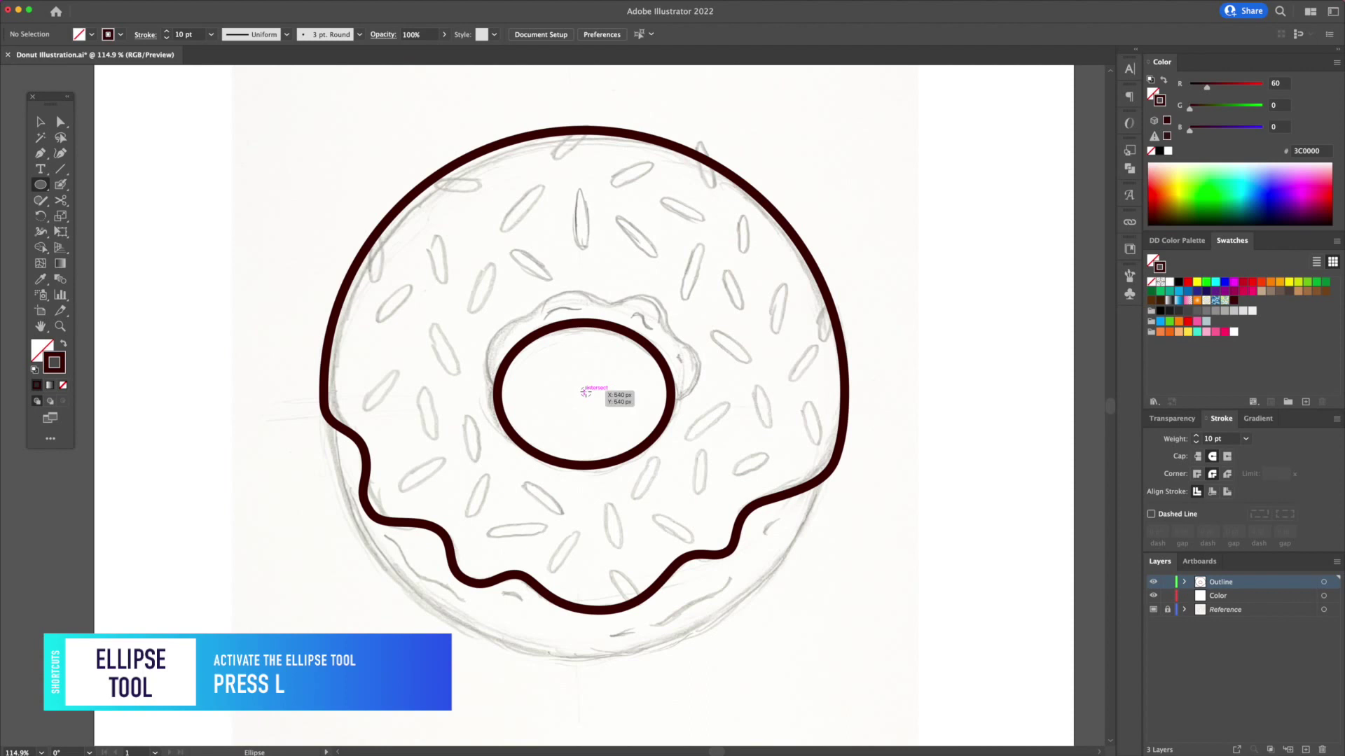
left_click_drag(585, 393, 843, 494)
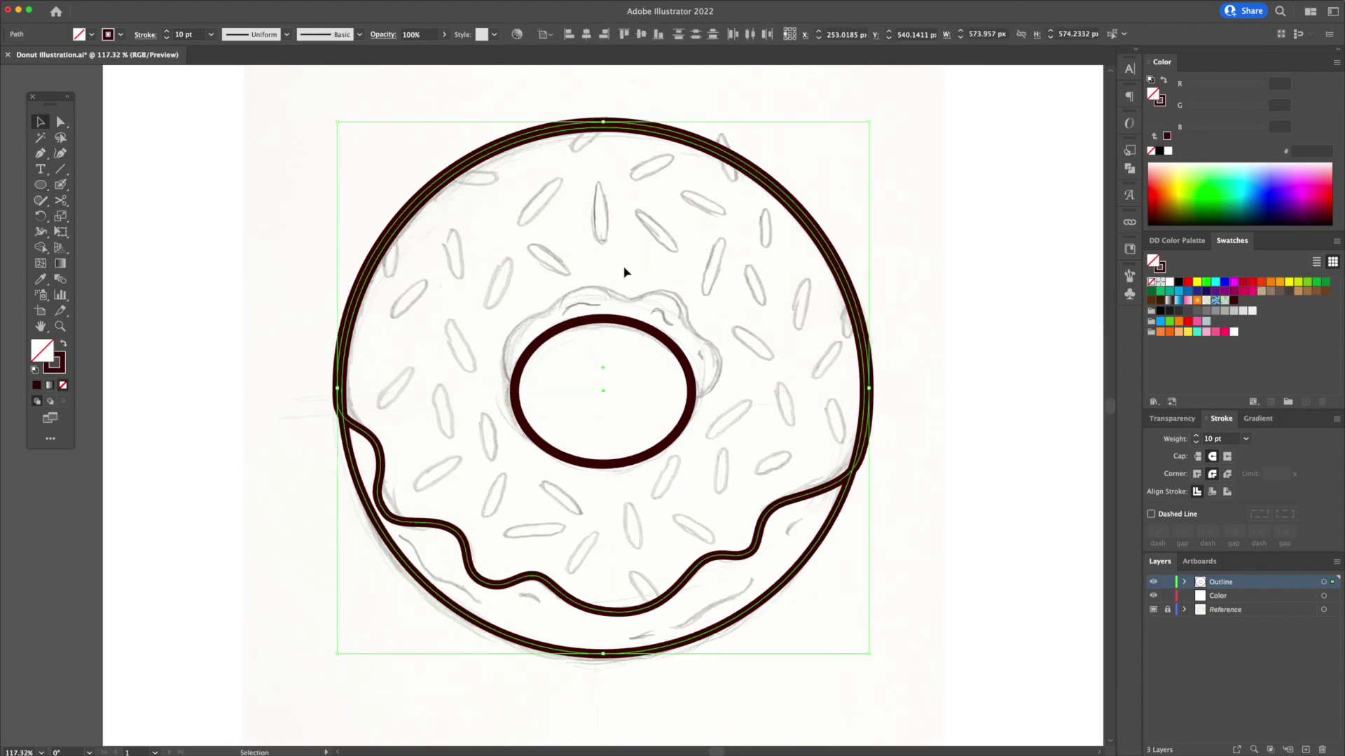
Select the icing outline and outer circle, merge the sliver between them into the icing with Shape Builder, and deselect.
left_click(309, 223)
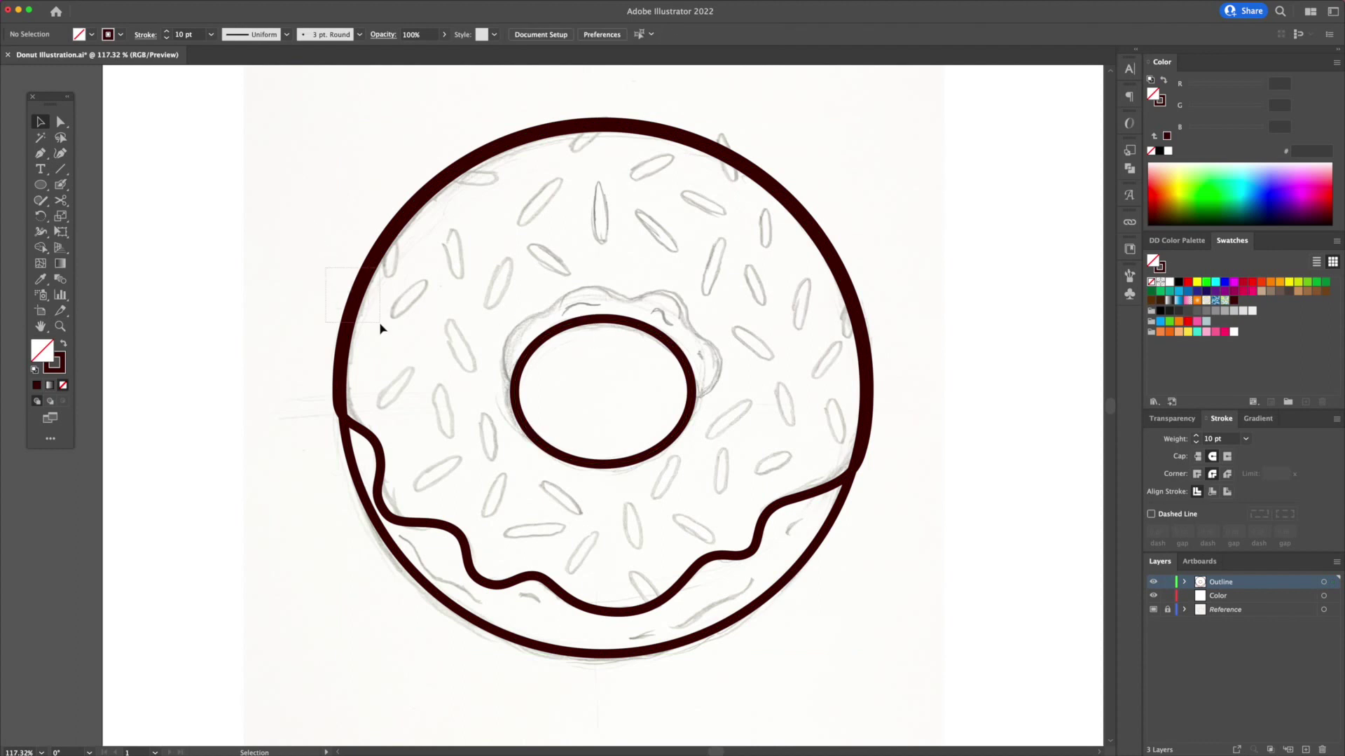
left_click_drag(381, 328, 380, 328)
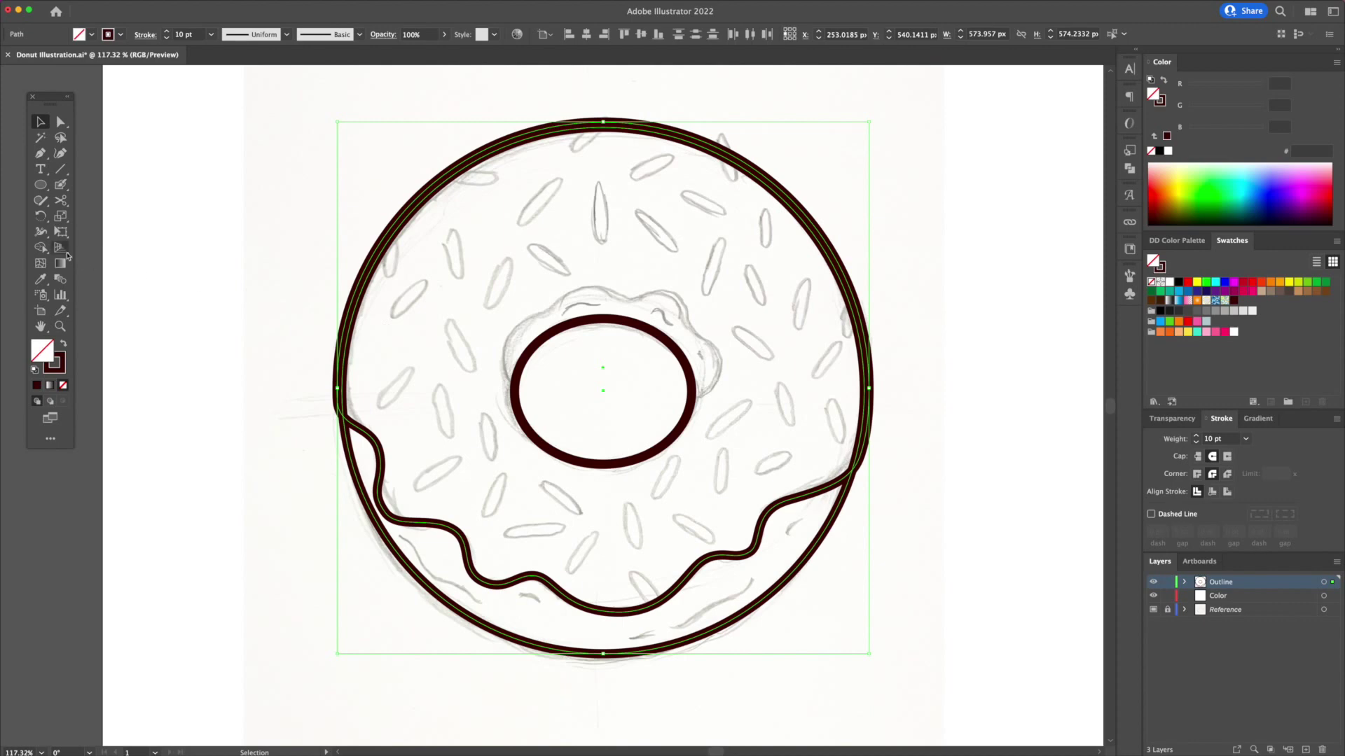
left_click(41, 249)
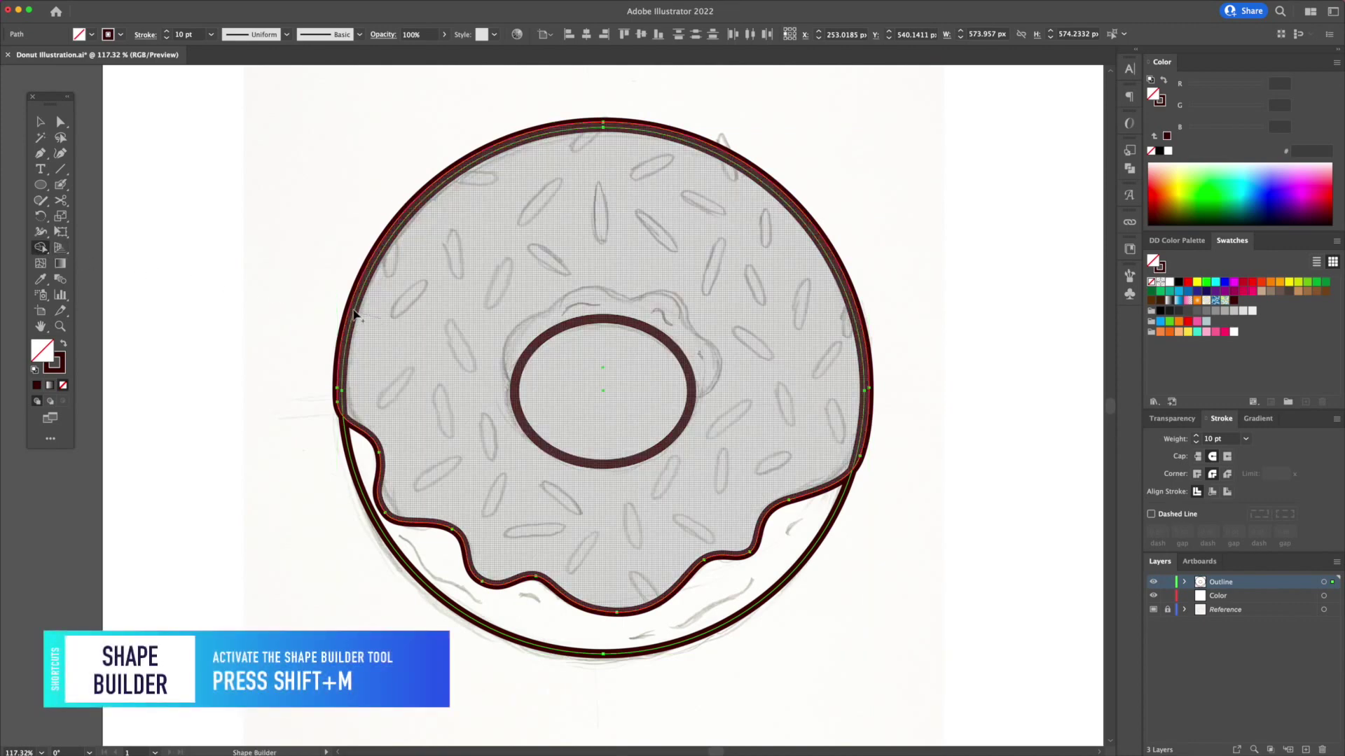
left_click_drag(352, 309, 356, 311)
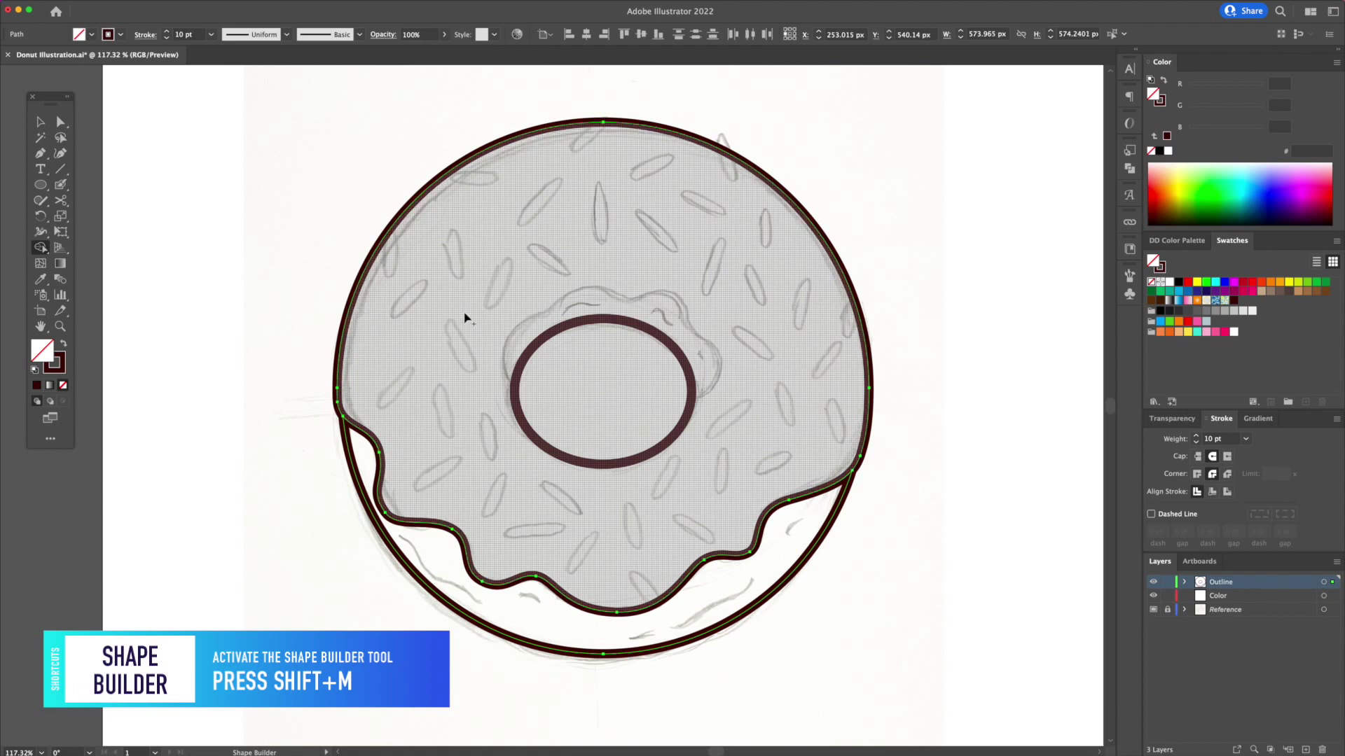
key("v")
left_click(942, 254)
Try moving the merged icing shape off the circle, undo the move and deselect it.
key("z")
left_click_drag(865, 269, 788, 235)
key("v")
key("super+z")
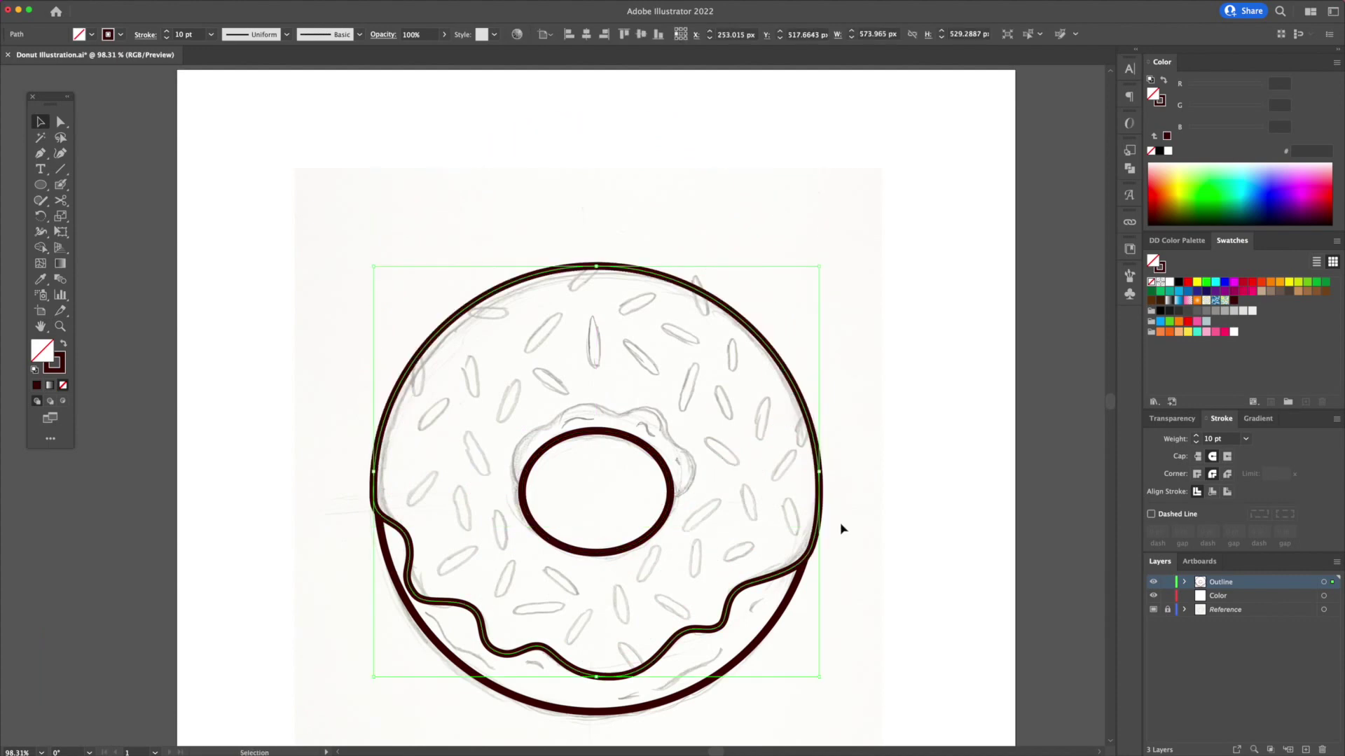
left_click(841, 528)
Trace the sketched wavy edge above the hole with the Pen tool, from the ellipse's right side round to its left side.
key("z")
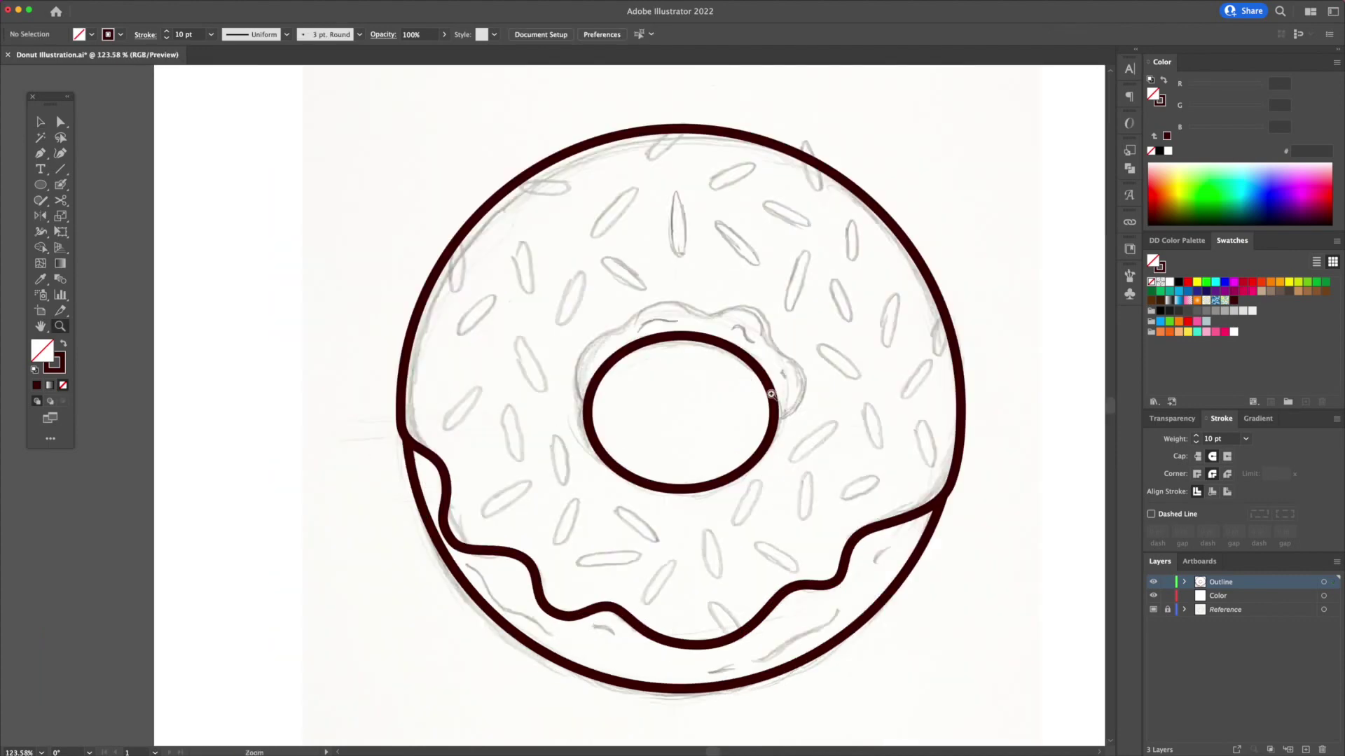
left_click_drag(703, 388, 778, 433)
key("p")
left_click(823, 504)
mouse_move(877, 416)
left_mouse_down()
mouse_move(865, 378)
mouse_move(747, 284)
left_mouse_up()
mouse_move(703, 314)
left_mouse_down()
mouse_move(546, 295)
mouse_move(560, 304)
mouse_move(511, 359)
left_mouse_up()
key("super+z")
left_click_drag(478, 477, 543, 591)
Refine the anchor points and handles of the wavy line above the hole for smoother curves, and deselect it.
key("a")
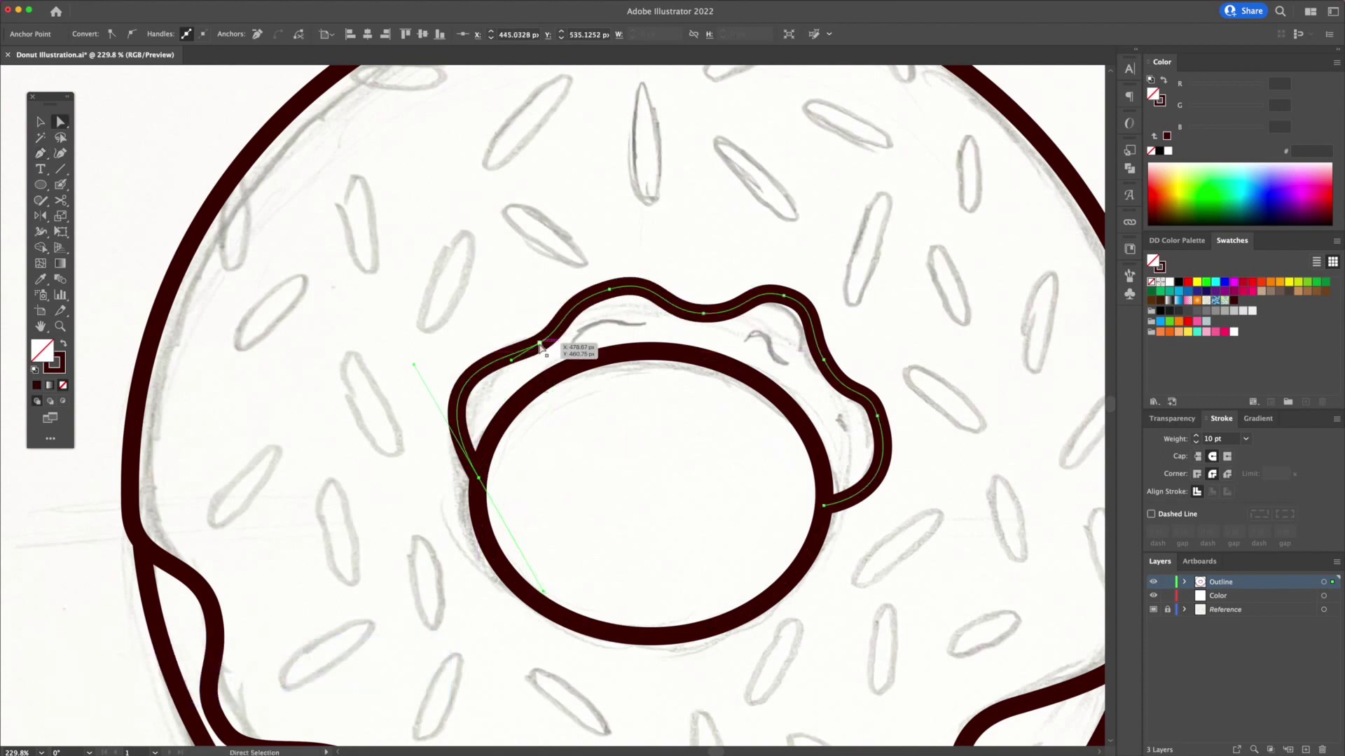
left_click_drag(539, 344, 535, 343)
left_click(610, 289)
left_click_drag(658, 274, 656, 281)
left_click_drag(609, 289, 609, 283)
left_click(702, 313)
left_click_drag(740, 315, 744, 318)
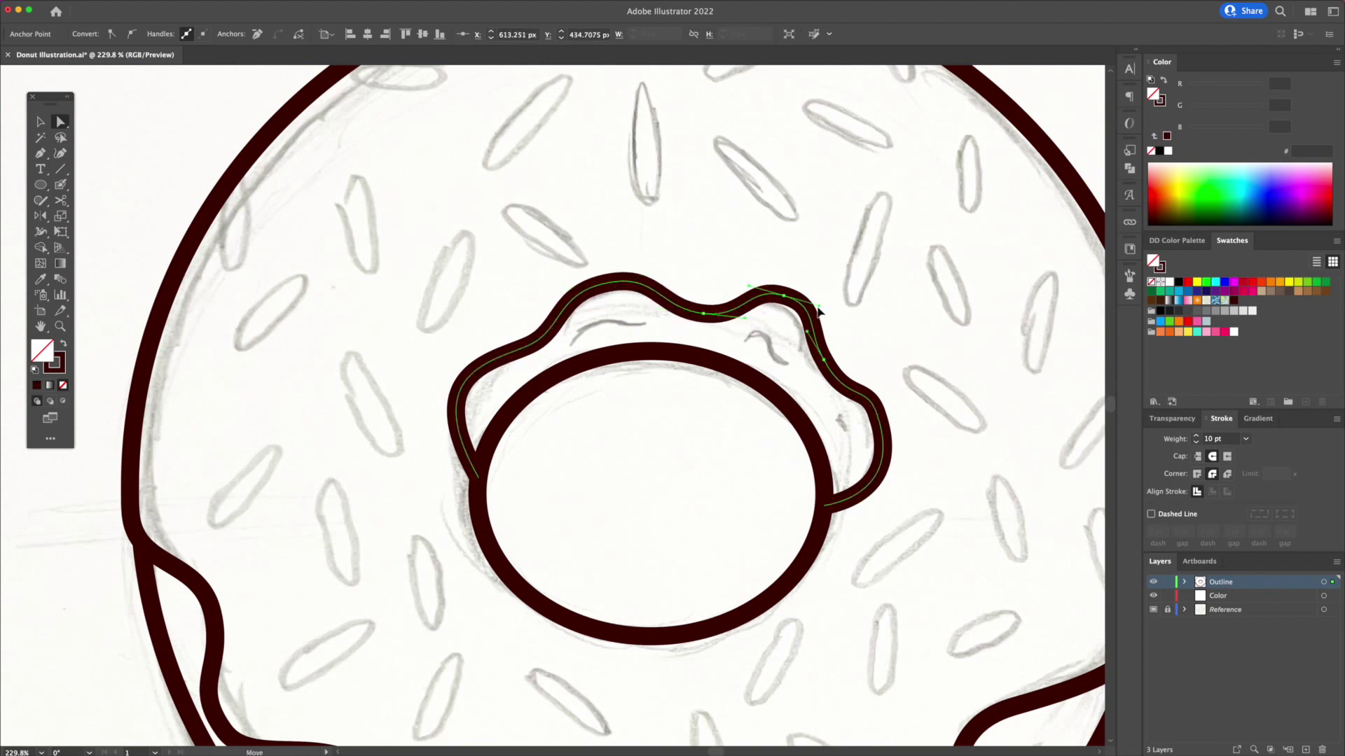
left_click_drag(824, 360, 817, 363)
key("v")
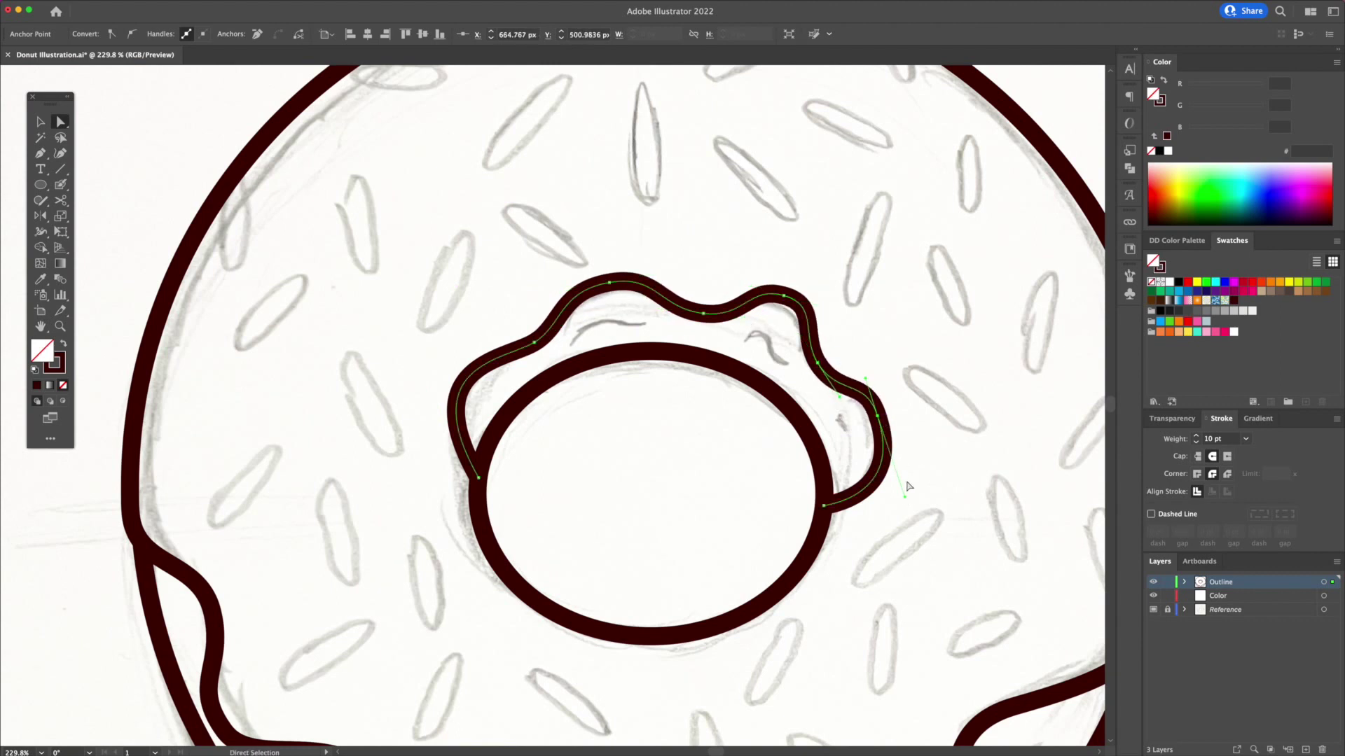
left_click(900, 325)
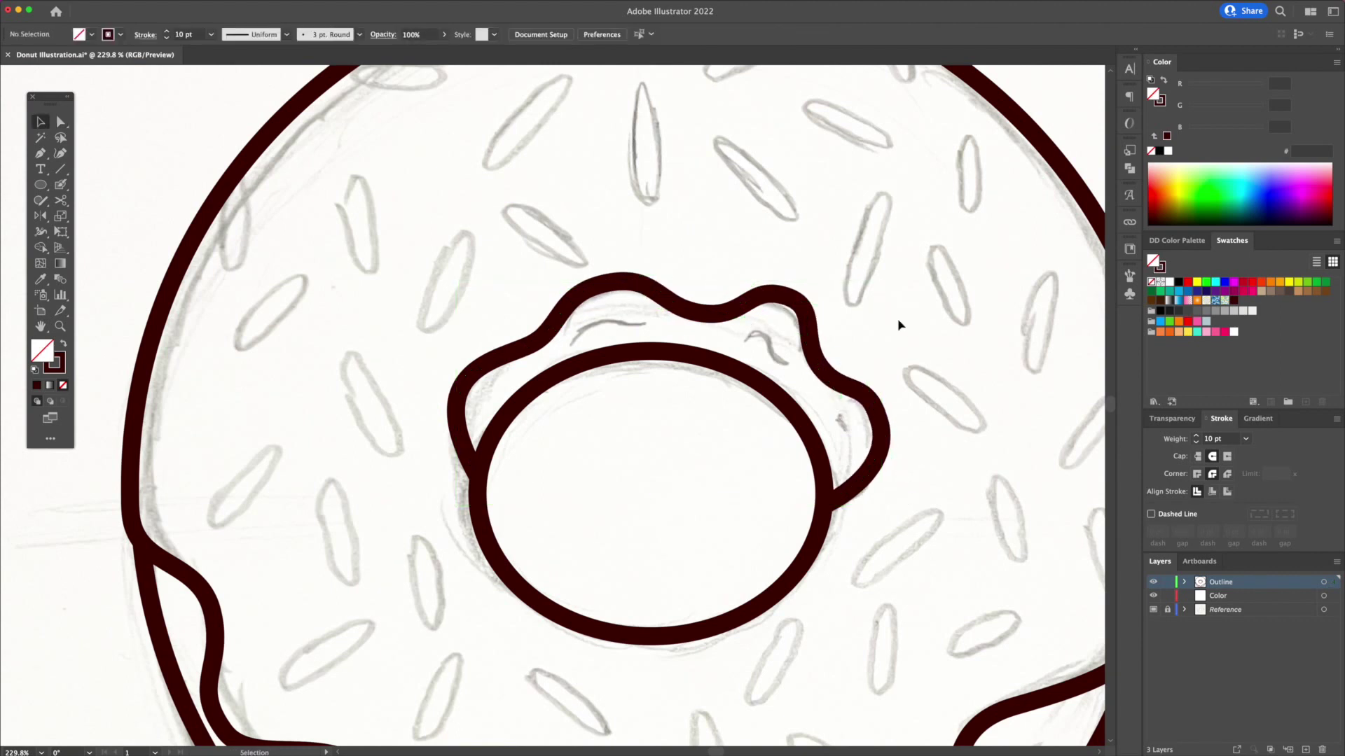
Close the wavy path above the hole with a straight segment across the ellipse.
left_click(846, 381)
scroll(838, 375, "up", 2)
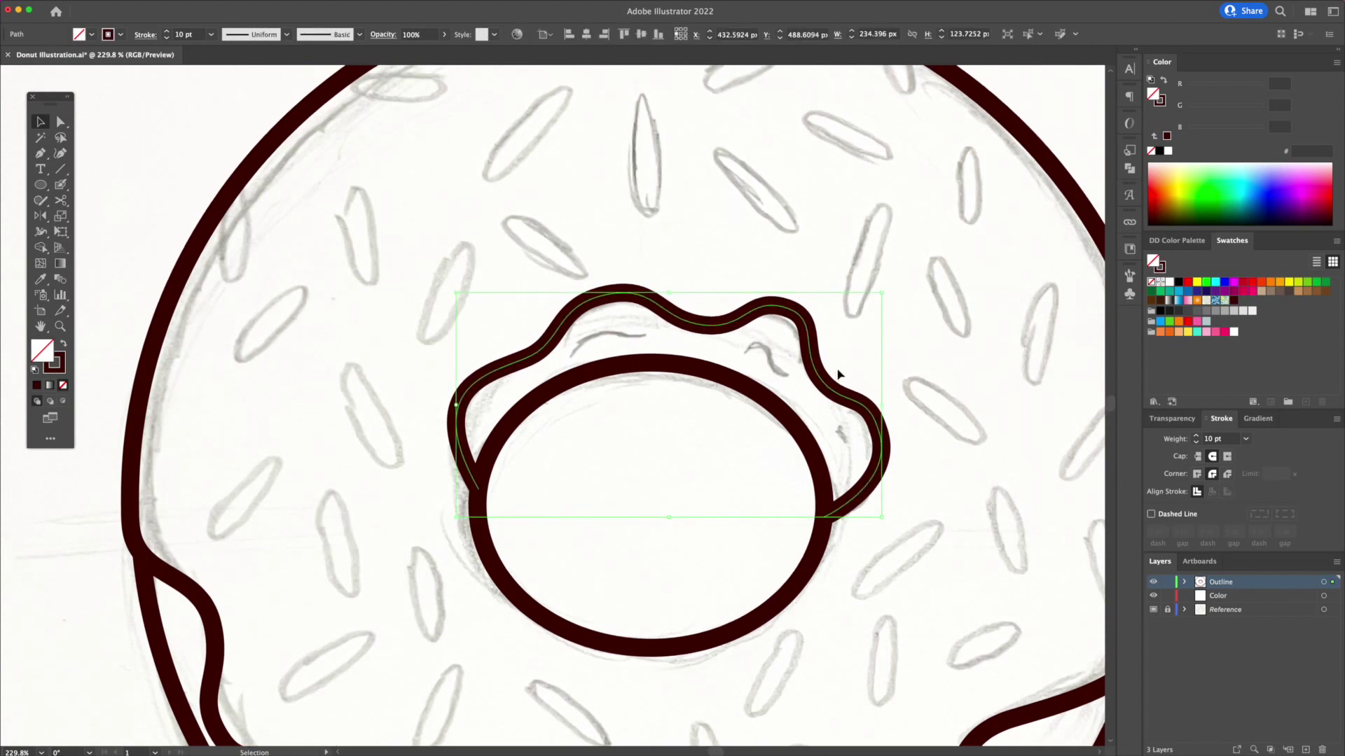
key("p")
left_click(824, 516)
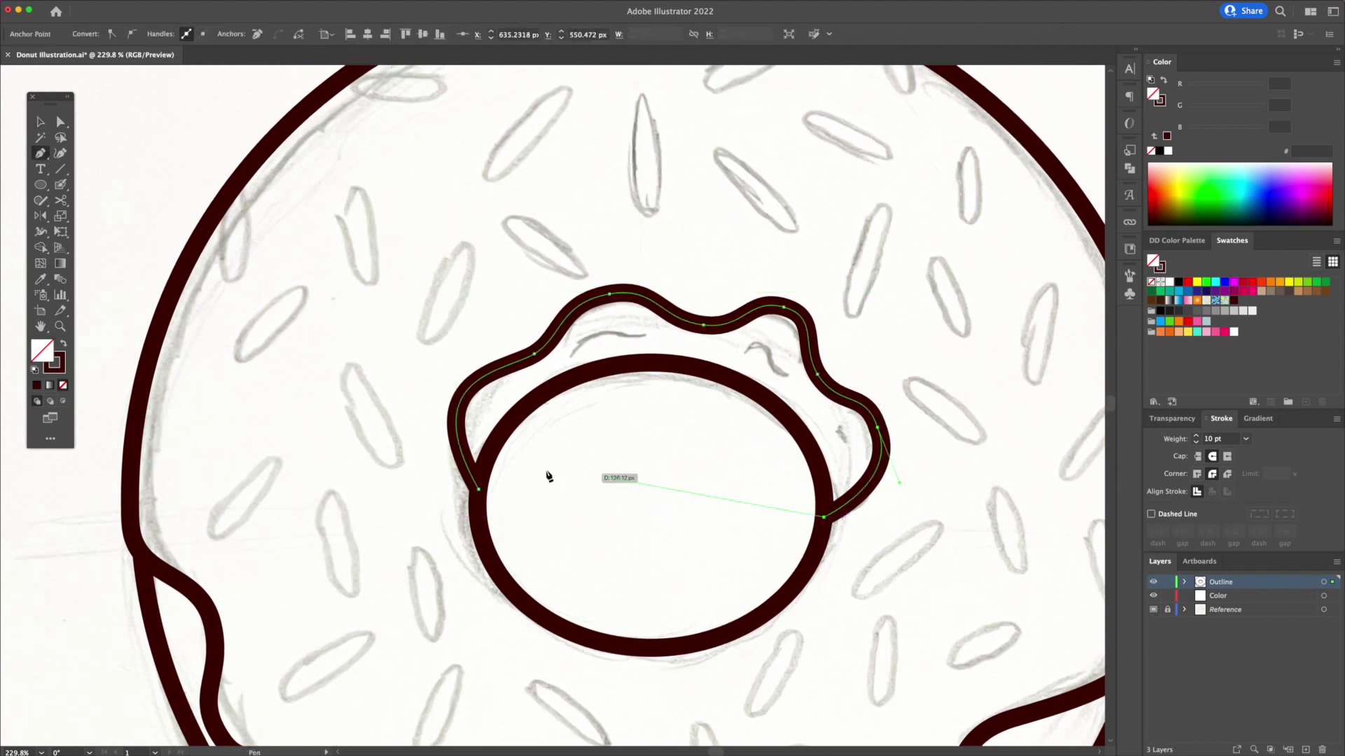
left_click(479, 491)
key("v")
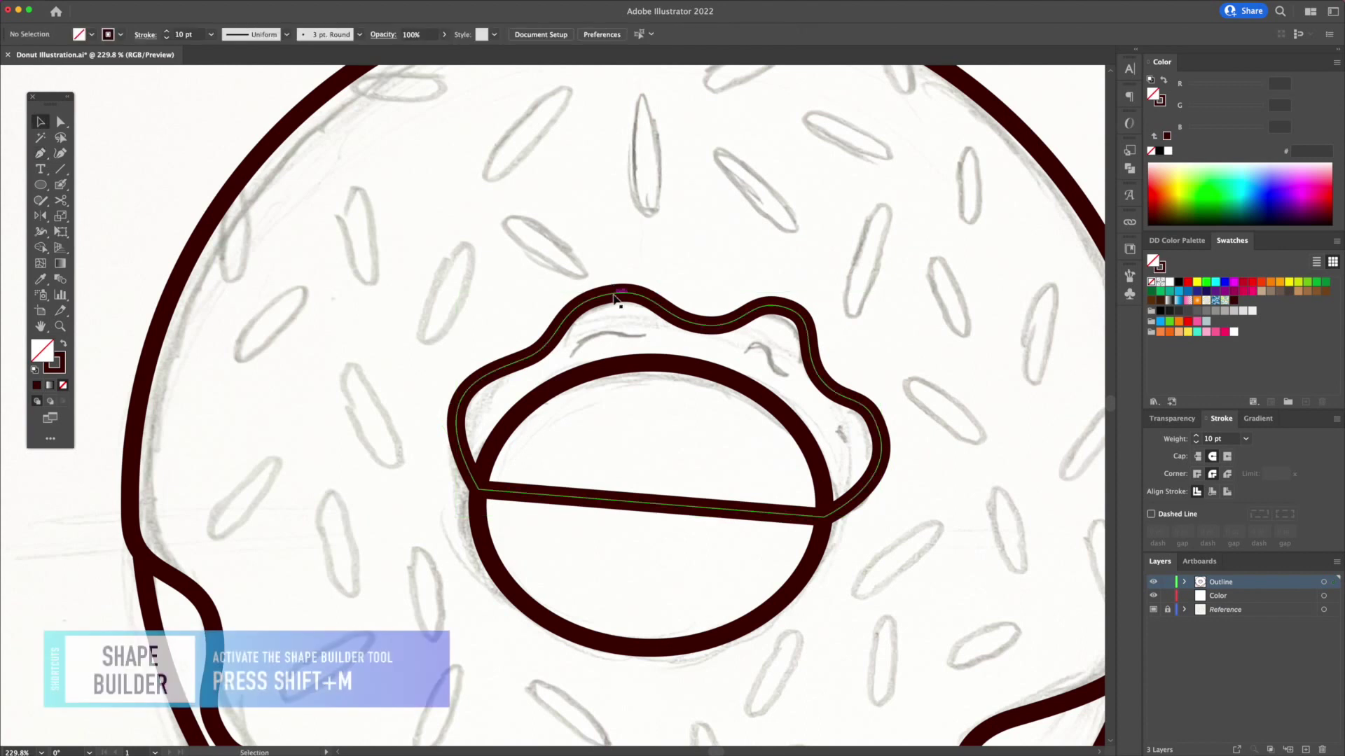
Try moving the closed wavy shape upward, undo the move and deselect it.
left_click_drag(612, 278, 615, 136)
key("super+z")
left_click(702, 201)
Separate the crescent between the wavy edge and the hole ellipse with Shape Builder, and delete the leftover half-ellipse piece.
left_click(699, 389)
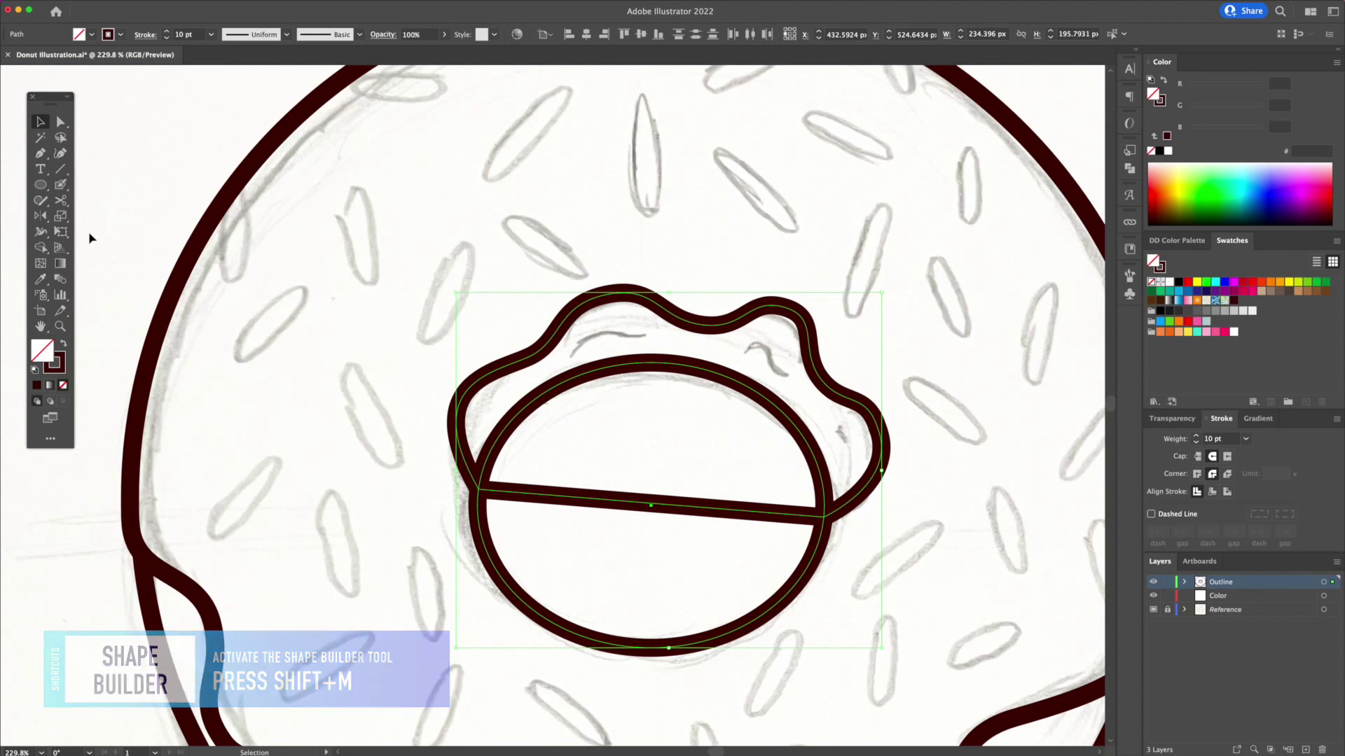
left_click(36, 246)
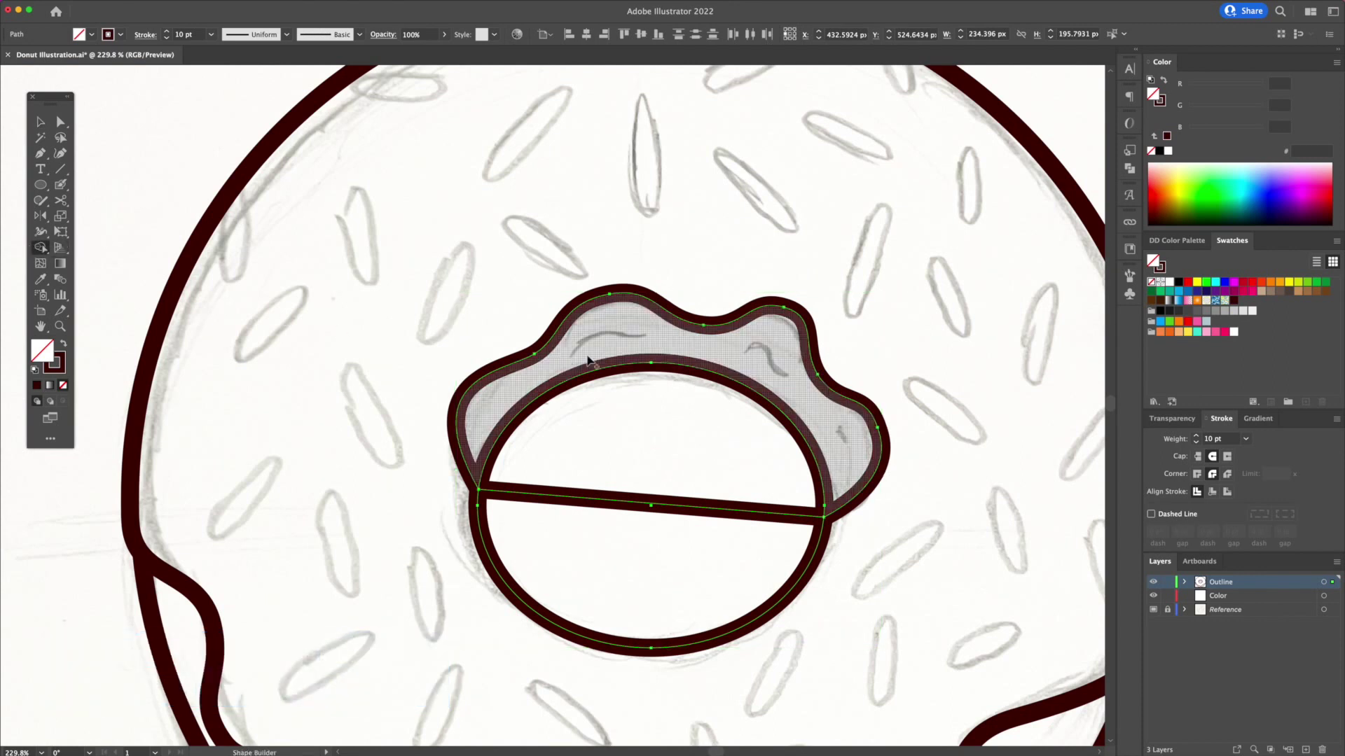
left_click(633, 339)
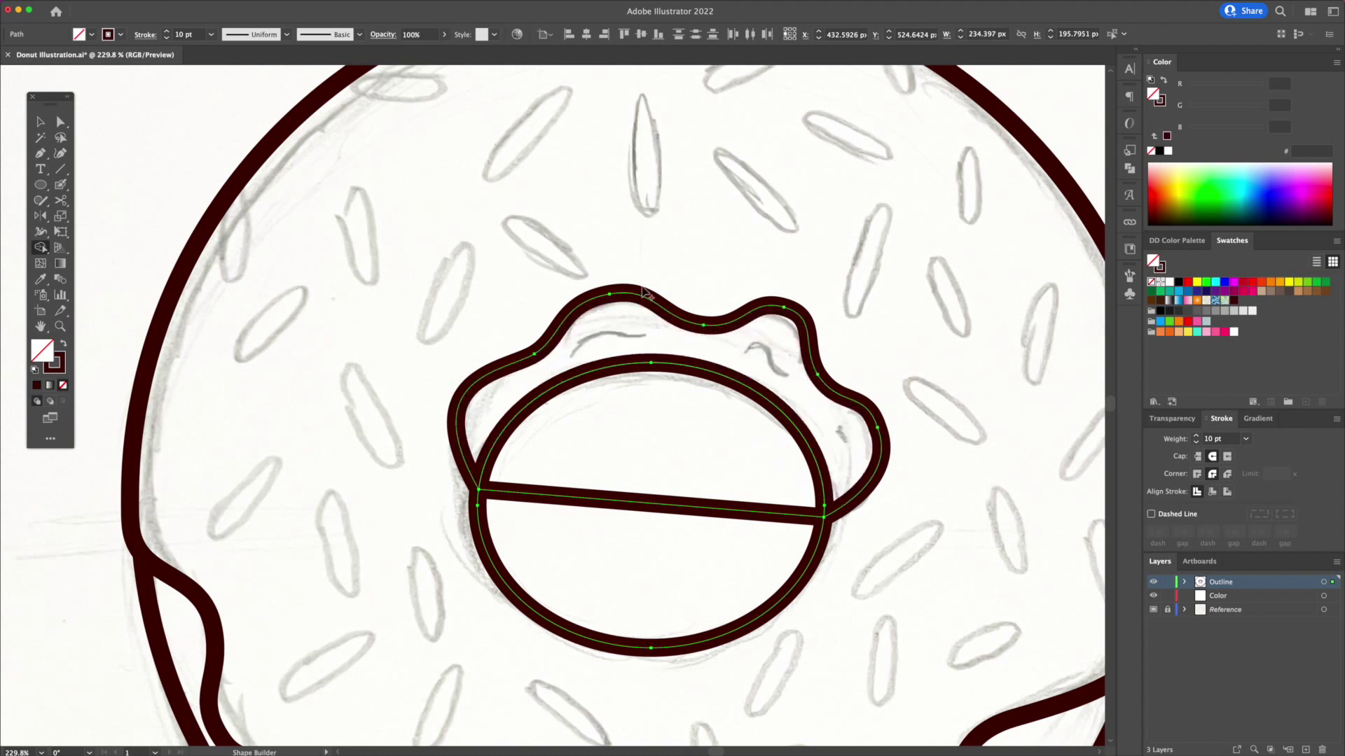
key("v")
left_click(657, 260)
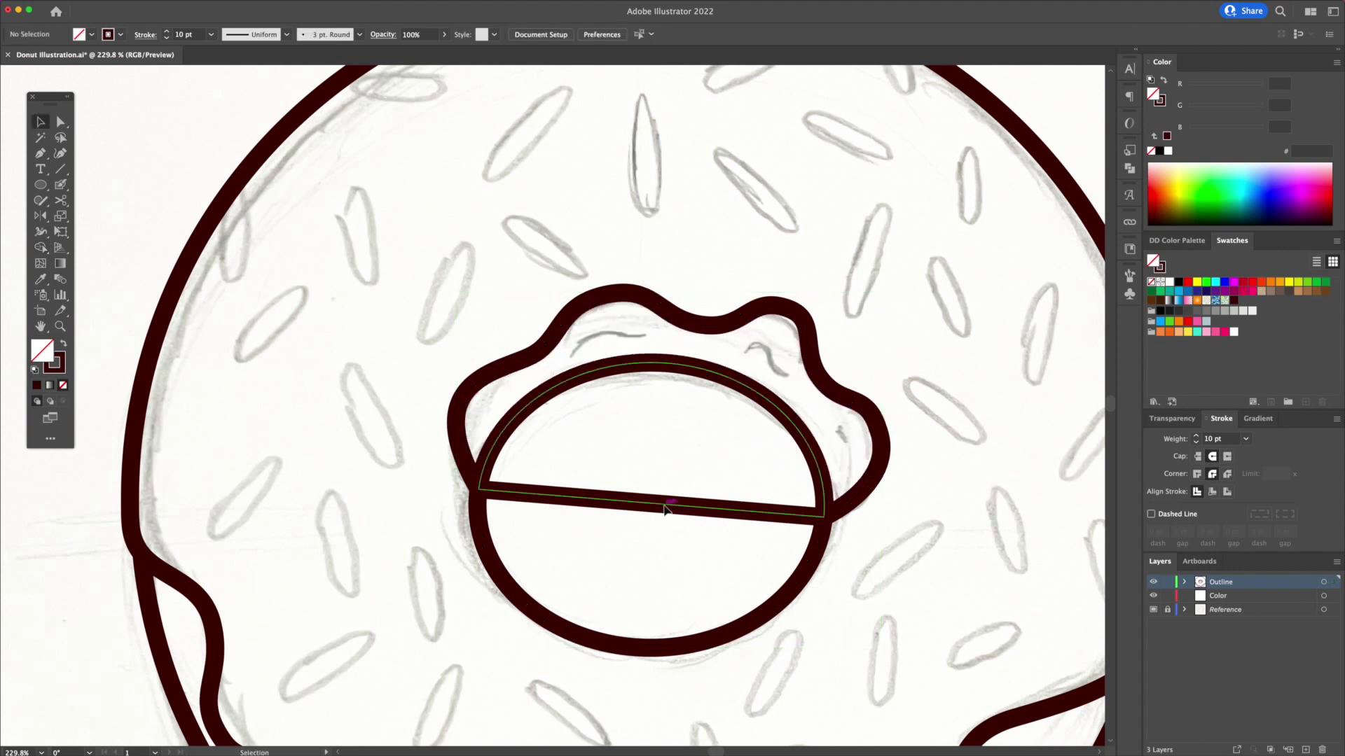
left_click(664, 505)
key("Delete")
Move the wavy crescent up to check the hole ellipse beneath it, and return it to its place against the hole.
left_click_drag(858, 407, 869, 257)
mouse_move(775, 419)
left_mouse_down()
mouse_move(734, 489)
mouse_move(760, 446)
left_mouse_up()
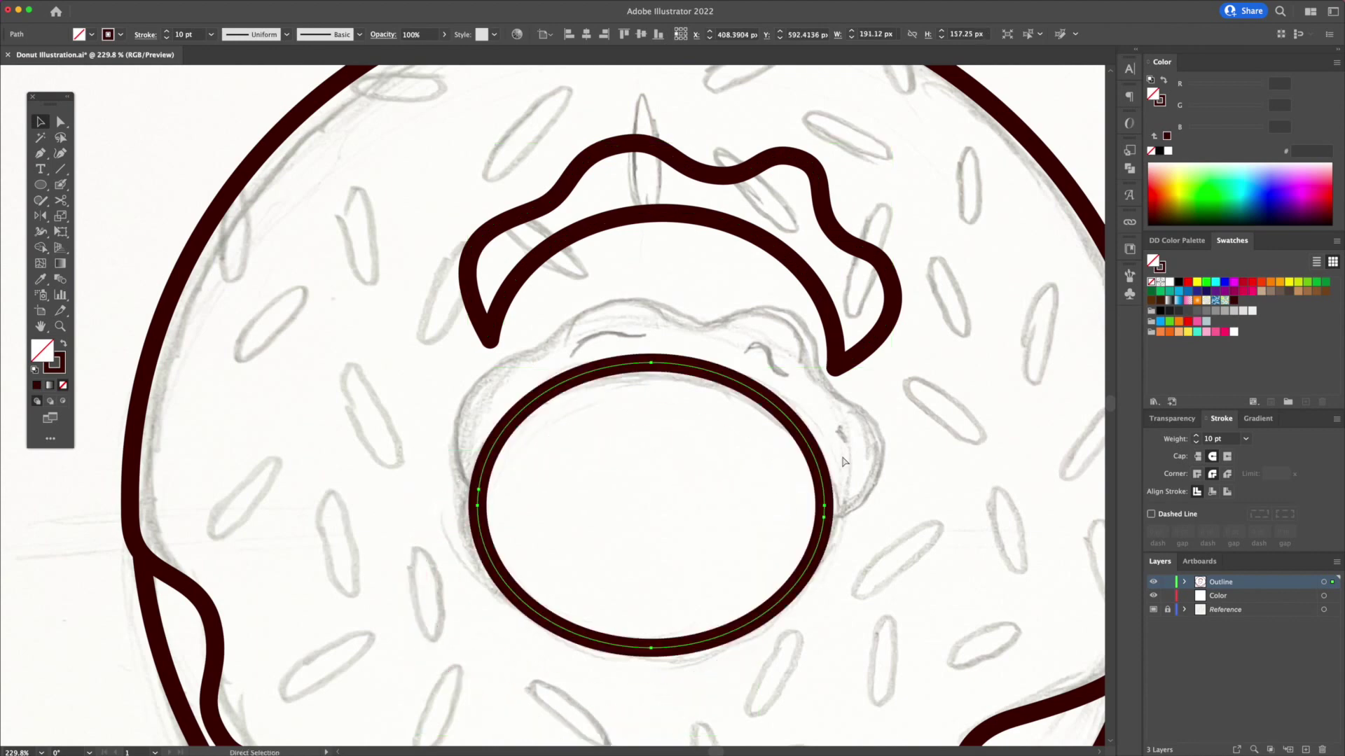
left_click_drag(833, 371, 834, 506)
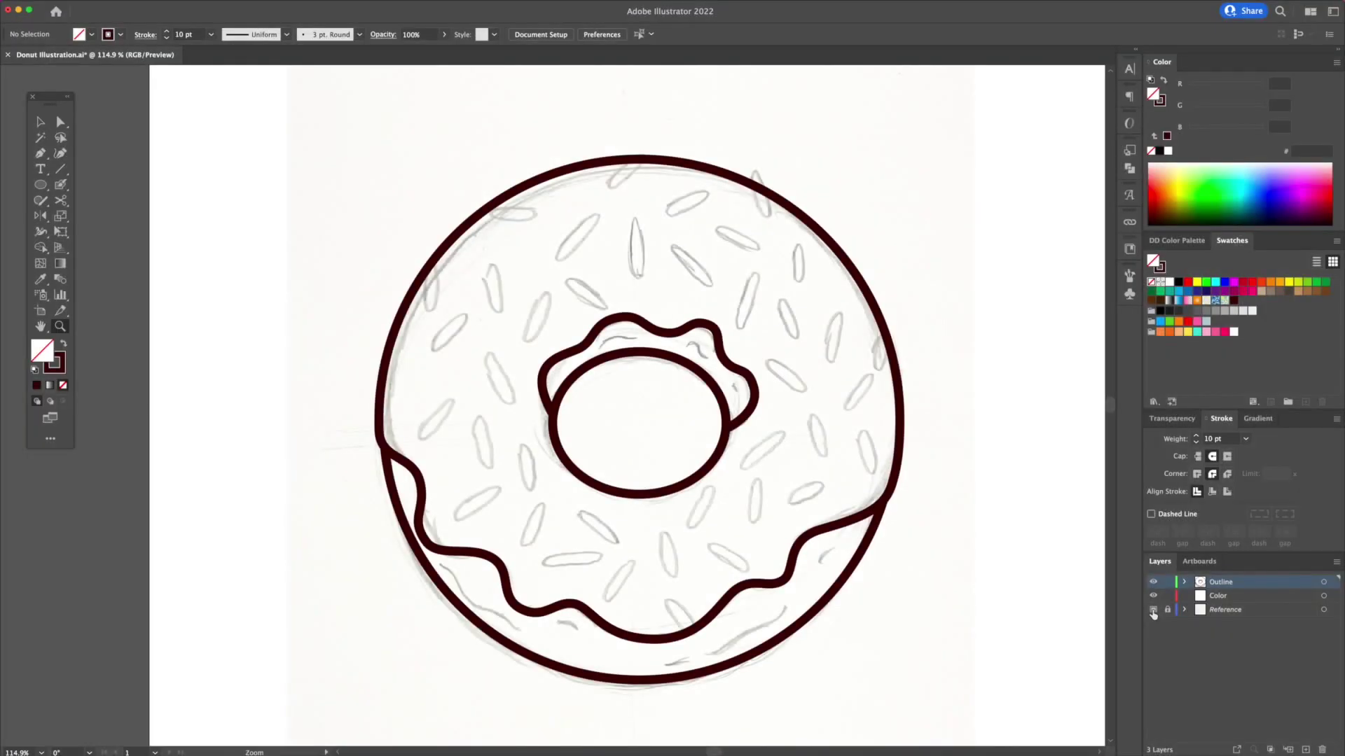
Trace the long sketched shading line on the dough's lower right with the Pen tool and a 7 pt stroke.
left_click_drag(714, 535, 750, 511)
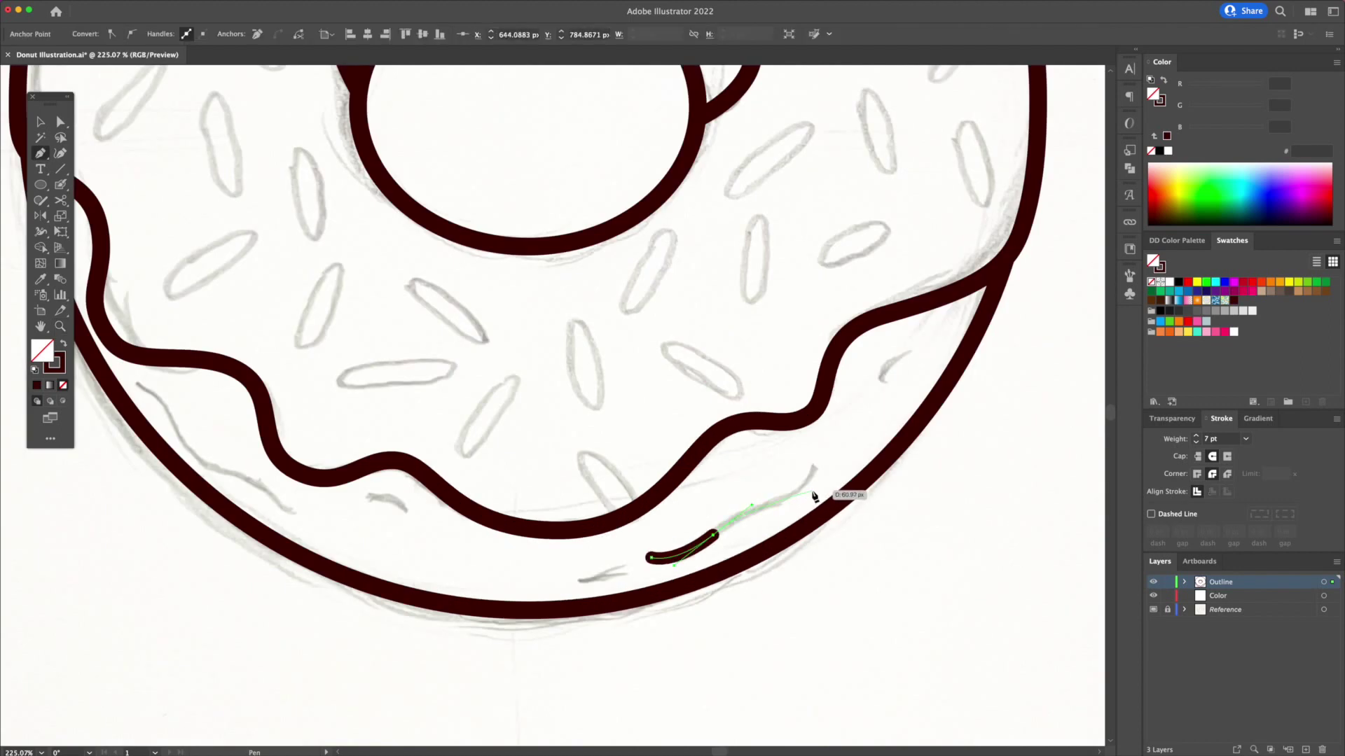
left_click_drag(818, 477, 852, 438)
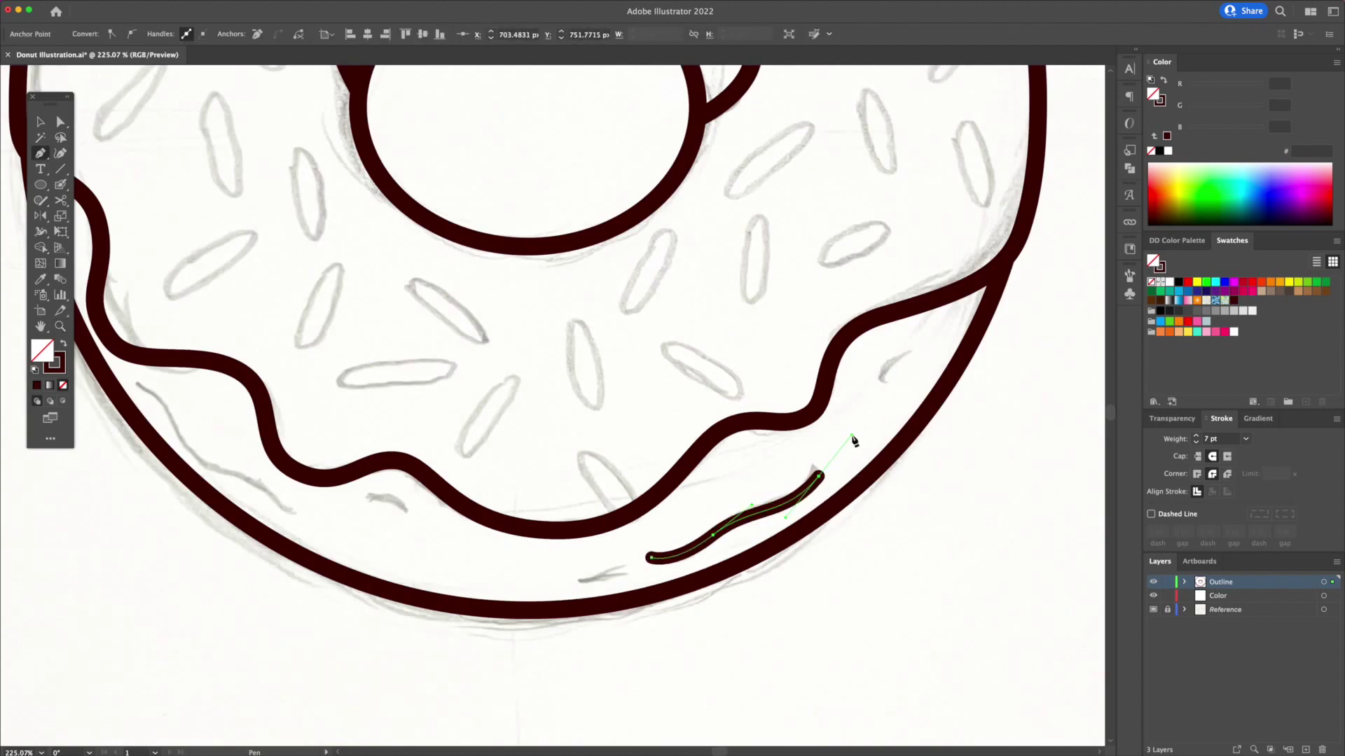
key("v")
left_click(852, 438)
Trace the short curved mark and the long shading line on the dough's lower left with 7 pt strokes.
left_click_drag(505, 560, 622, 558)
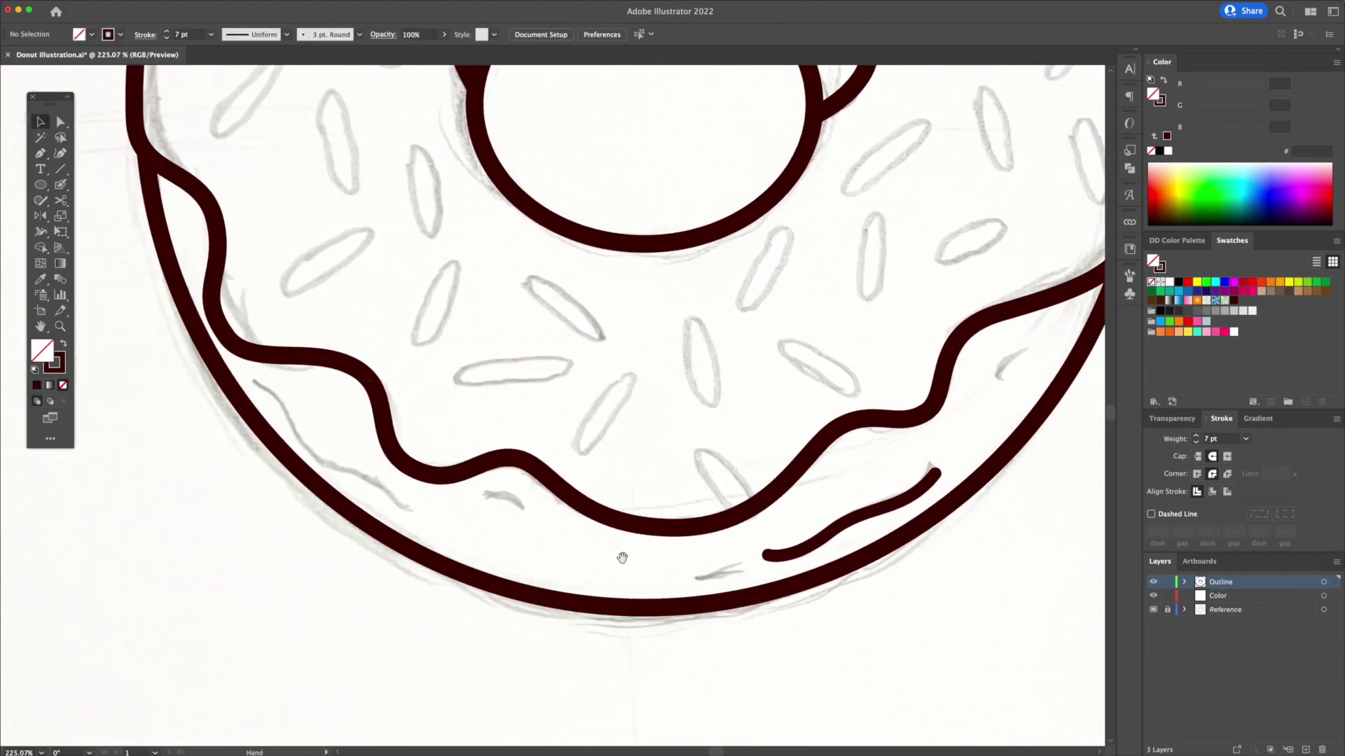
left_click(477, 495)
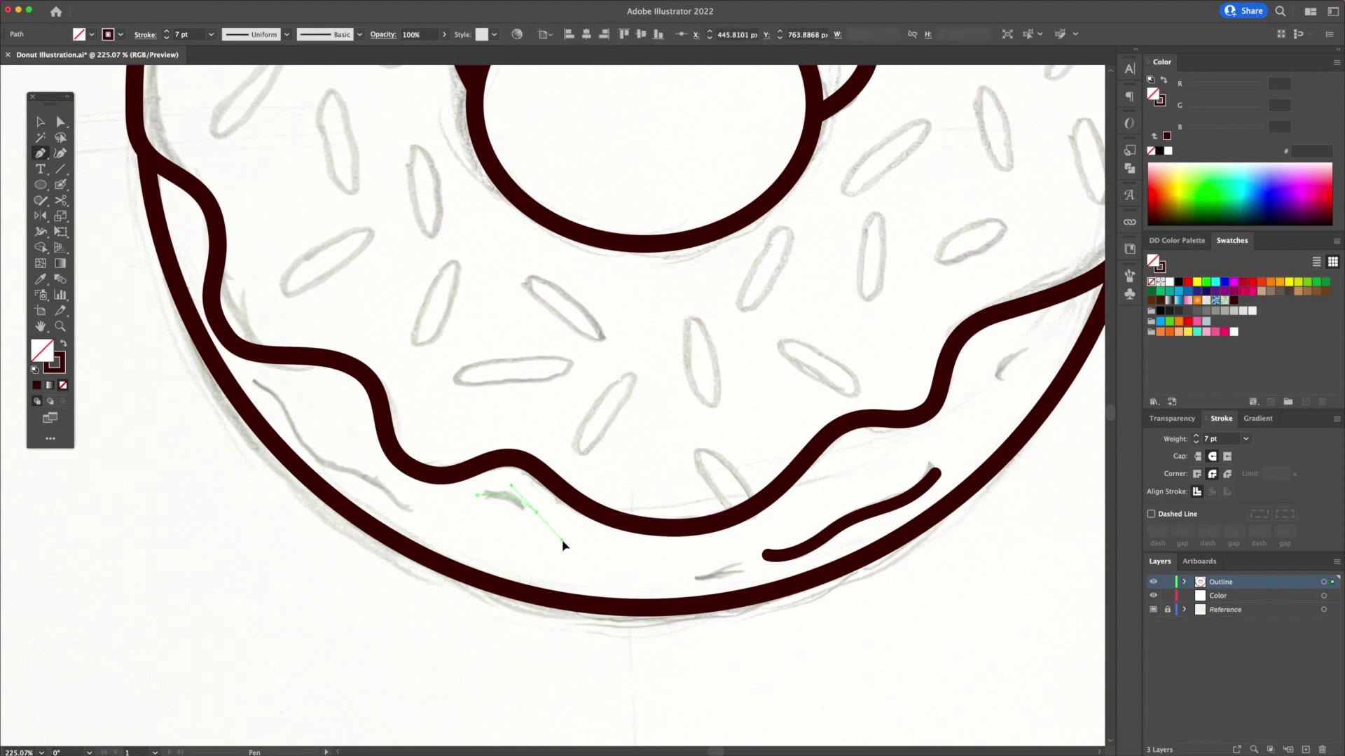
left_click_drag(567, 545, 567, 545)
key("v")
left_click(582, 556)
mouse_move(311, 446)
left_mouse_down()
mouse_move(429, 455)
mouse_move(514, 513)
left_mouse_up()
key("p")
left_click(400, 408)
left_click(515, 518)
Trace the short shading mark below the icing's right end with a 7 pt stroke.
scroll(721, 420, "right", 5)
left_click(720, 418)
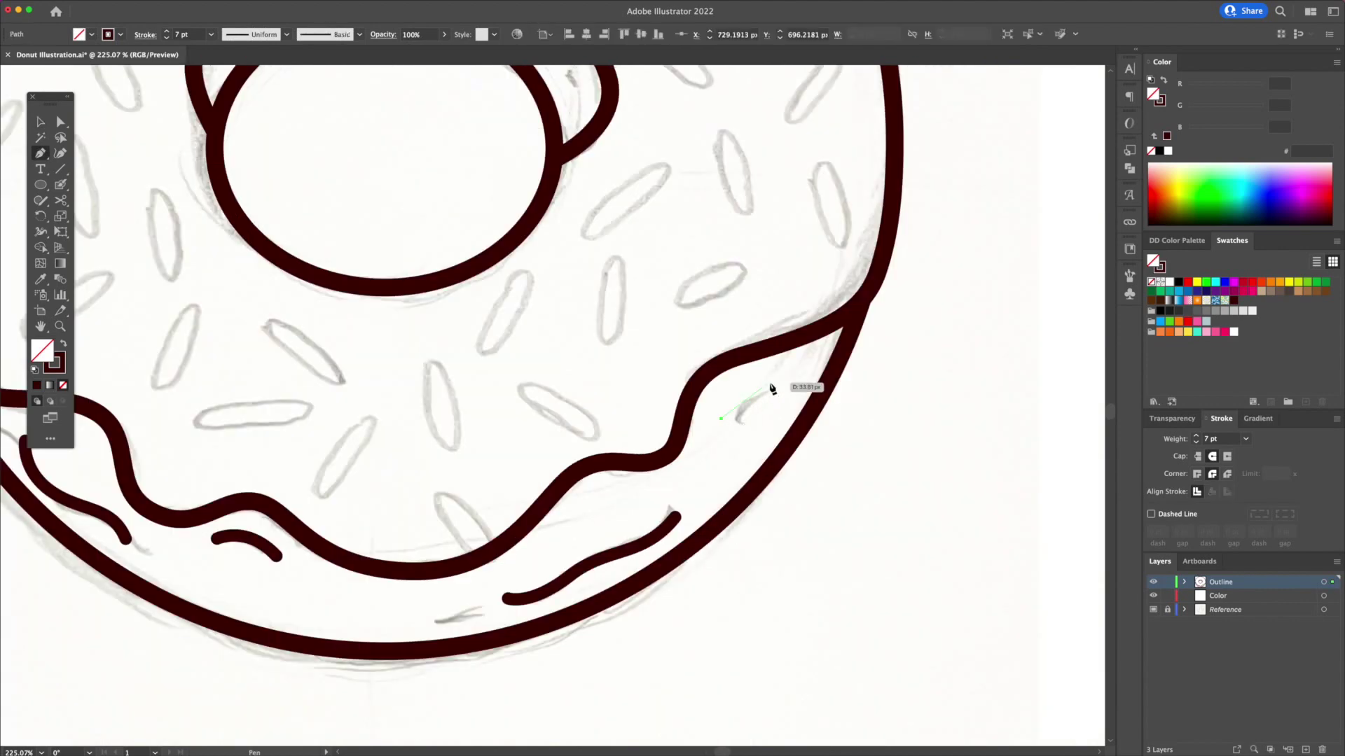
left_click_drag(812, 378, 813, 378)
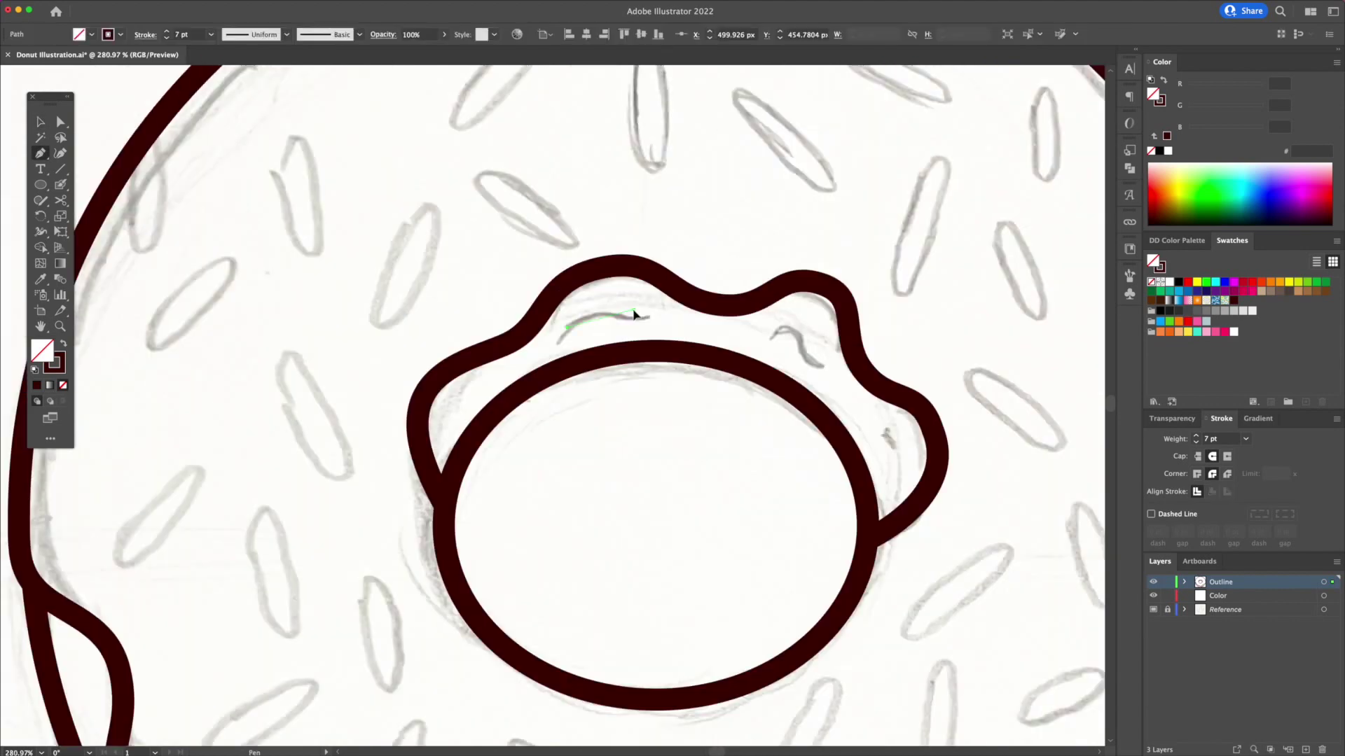
Trace the sketched shading marks in the crescent above the hole with 7 pt strokes, adjusting their anchor points.
left_click_drag(634, 311, 662, 316)
key("v")
left_click(804, 339)
key("p")
left_click(768, 326)
left_click_drag(796, 323, 842, 380)
left_click(843, 385)
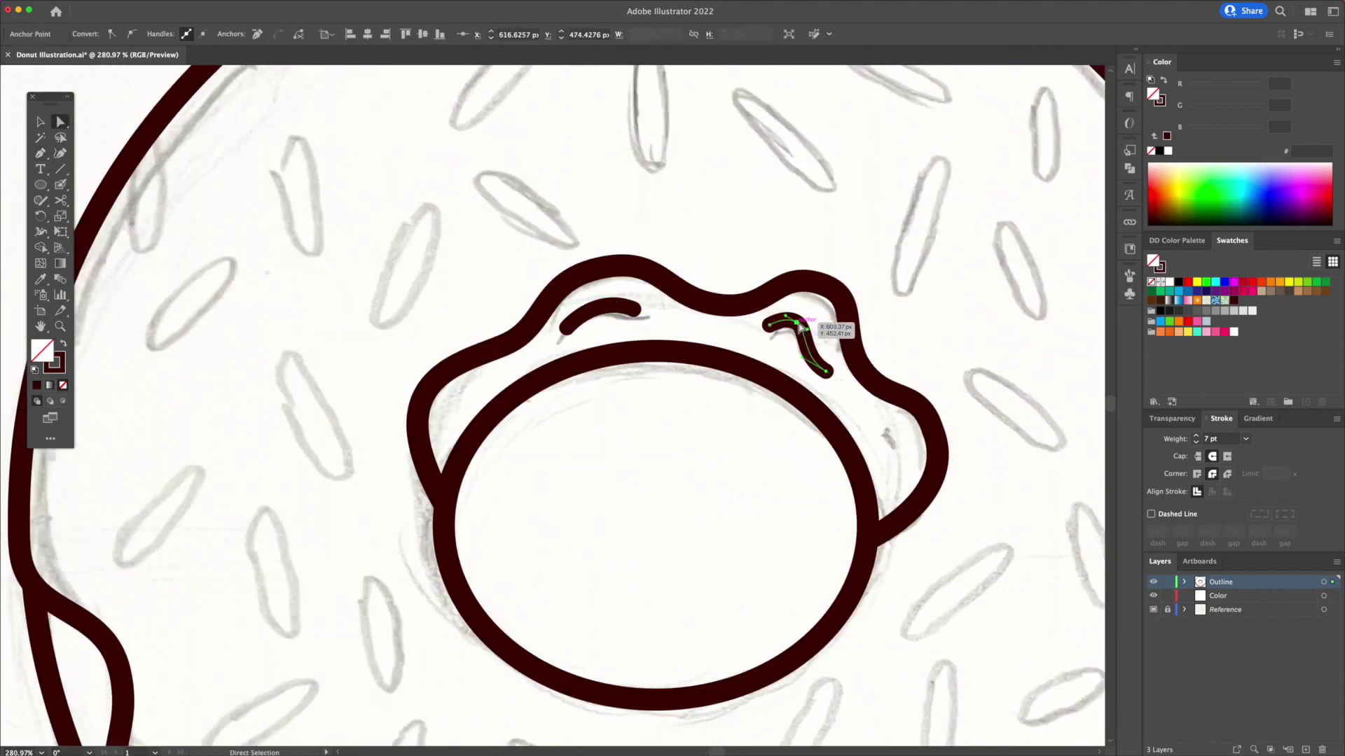
key("v")
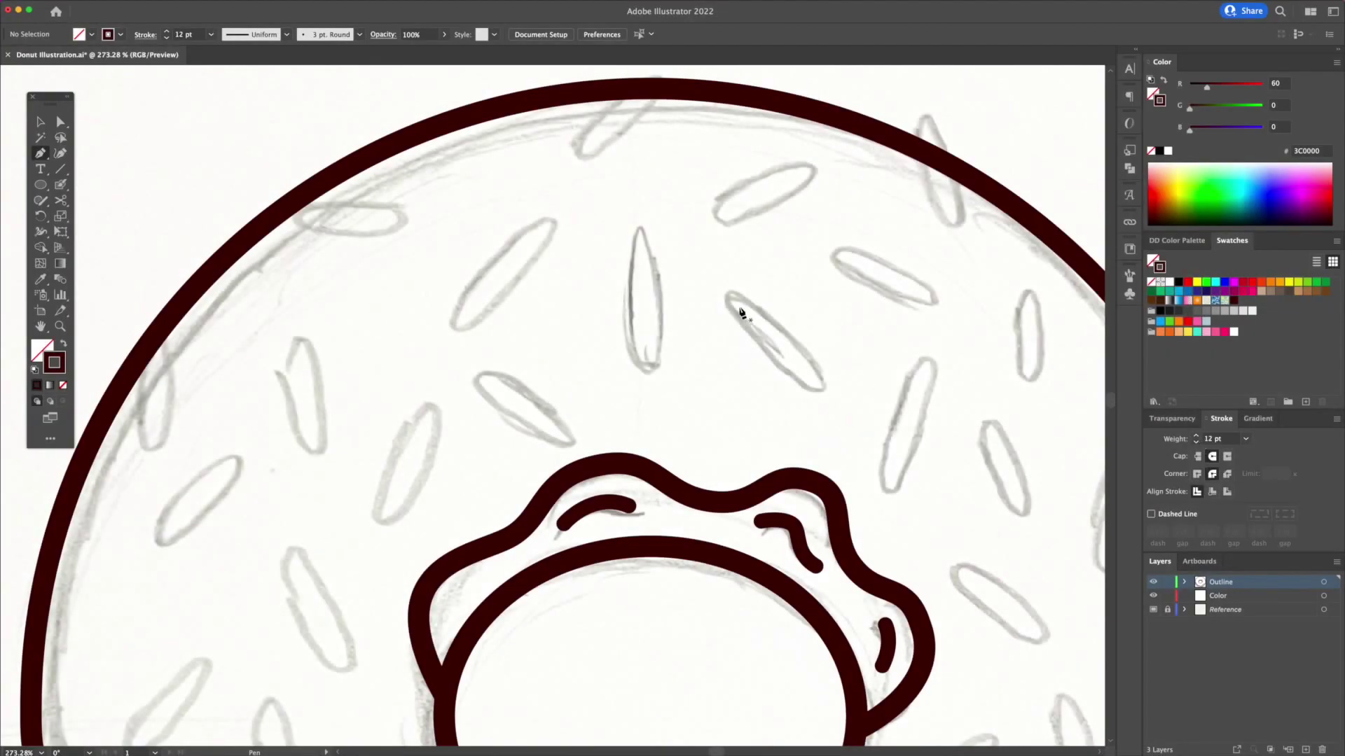
Draw a straight 12 pt line along the sketched upright sprinkle above the hole, nudging its upper end to fit.
left_click(641, 240)
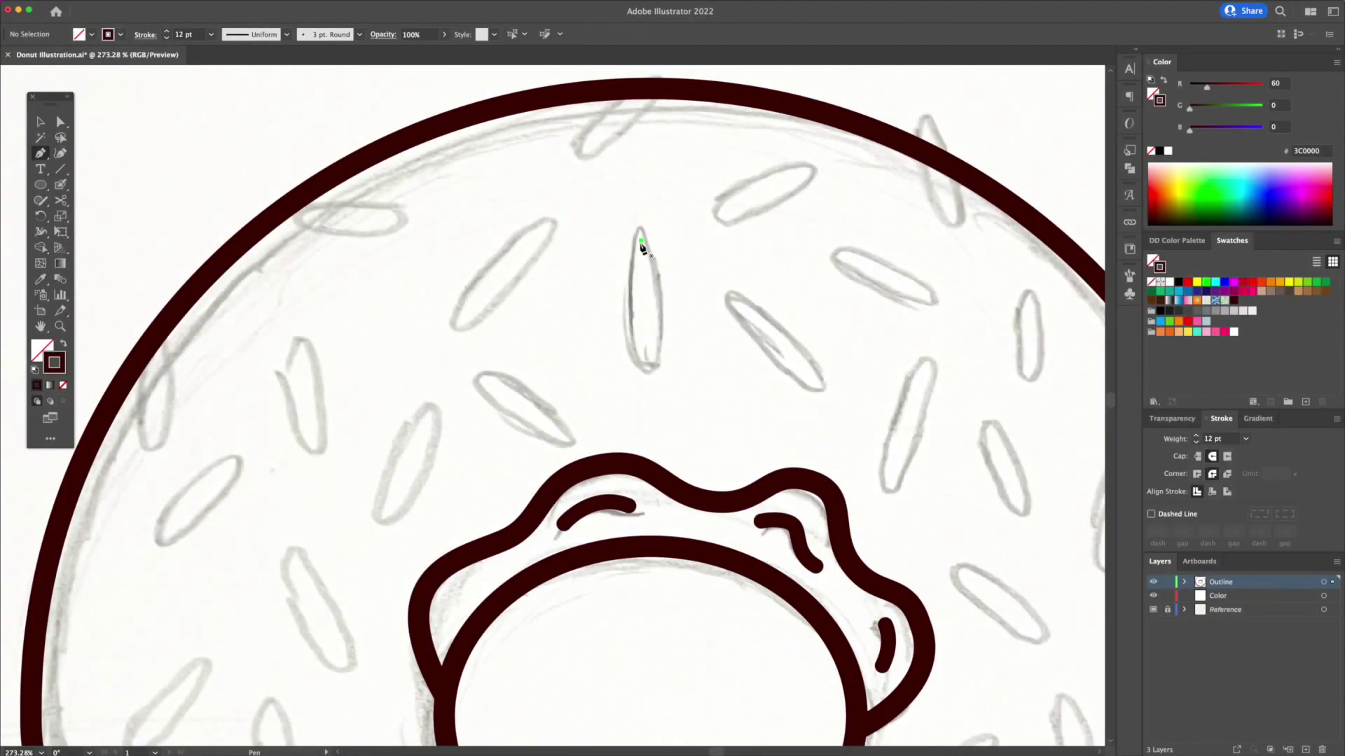
left_click(647, 339)
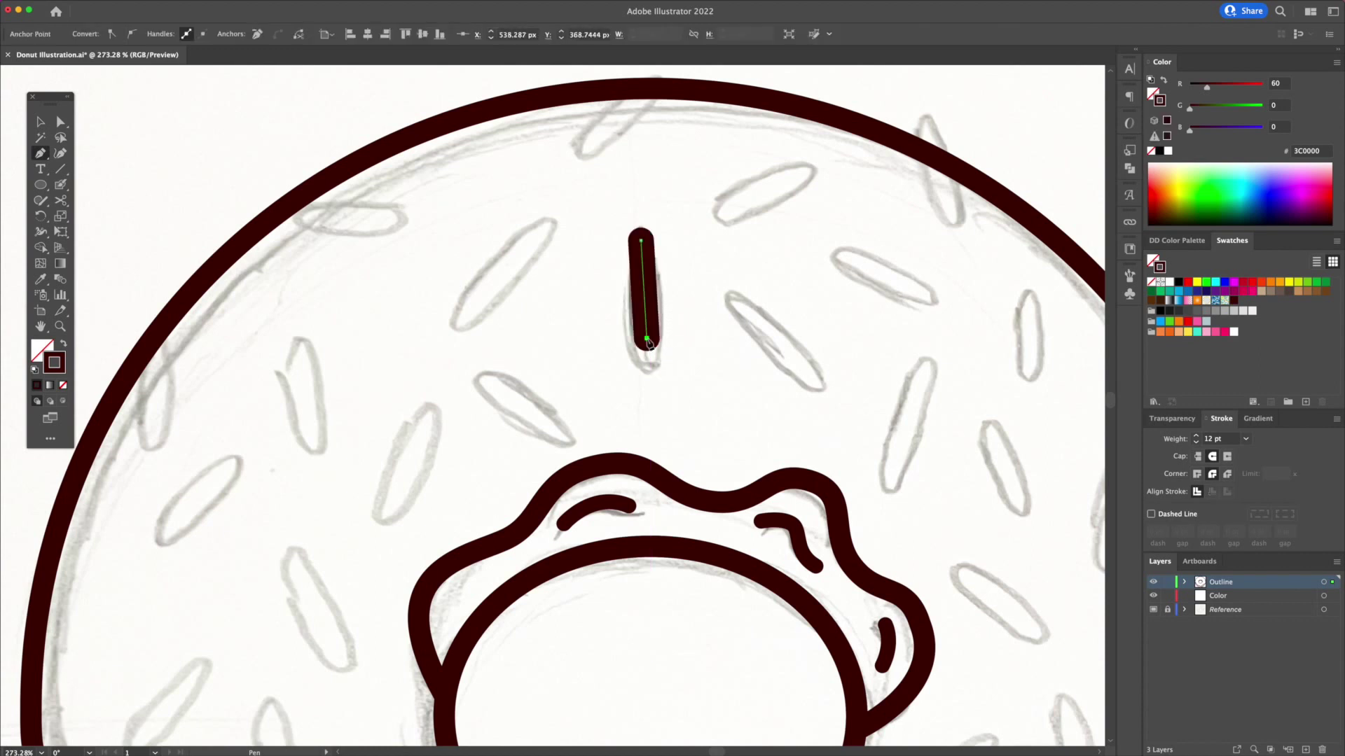
key("v")
left_click(705, 325)
key("a")
left_click_drag(641, 240, 643, 250)
key("v")
left_click(696, 243)
Convert the upright sprinkle line into a filled shape with Outline Stroke.
left_click(647, 287)
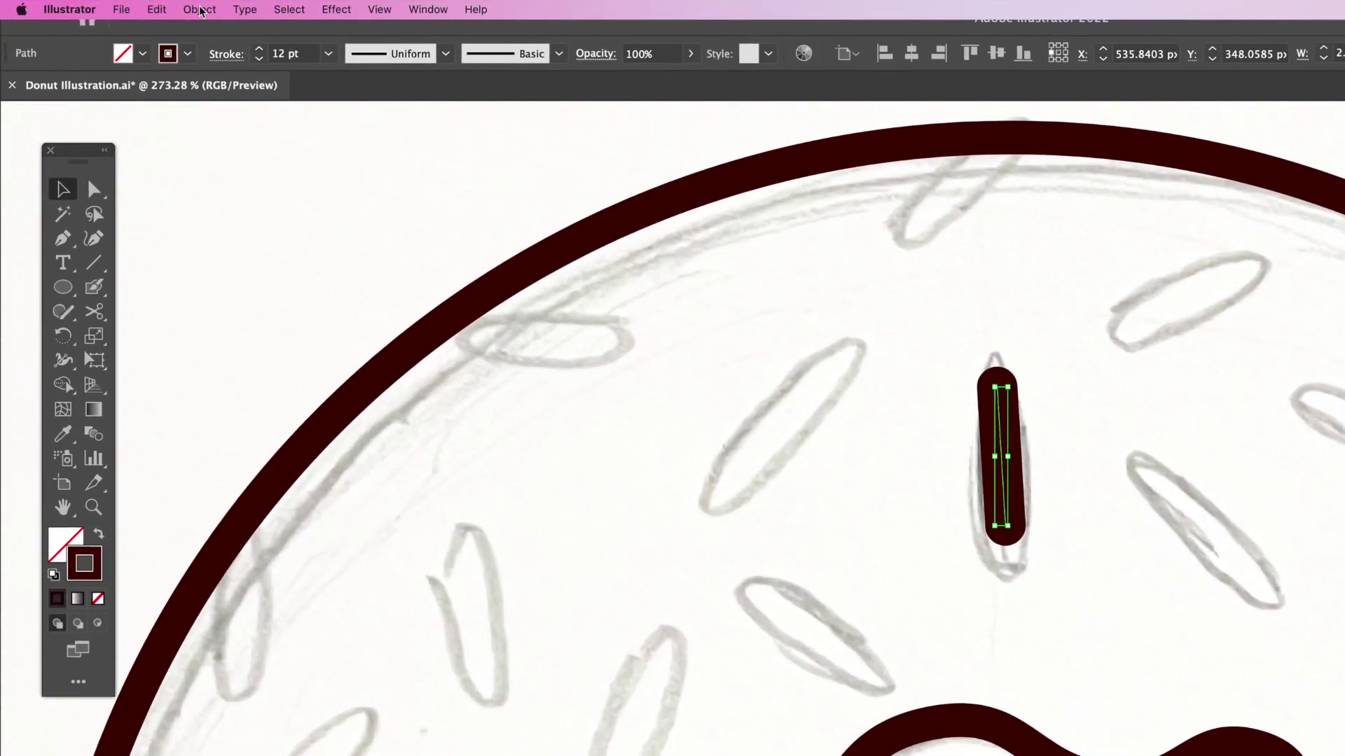
left_click(129, 6)
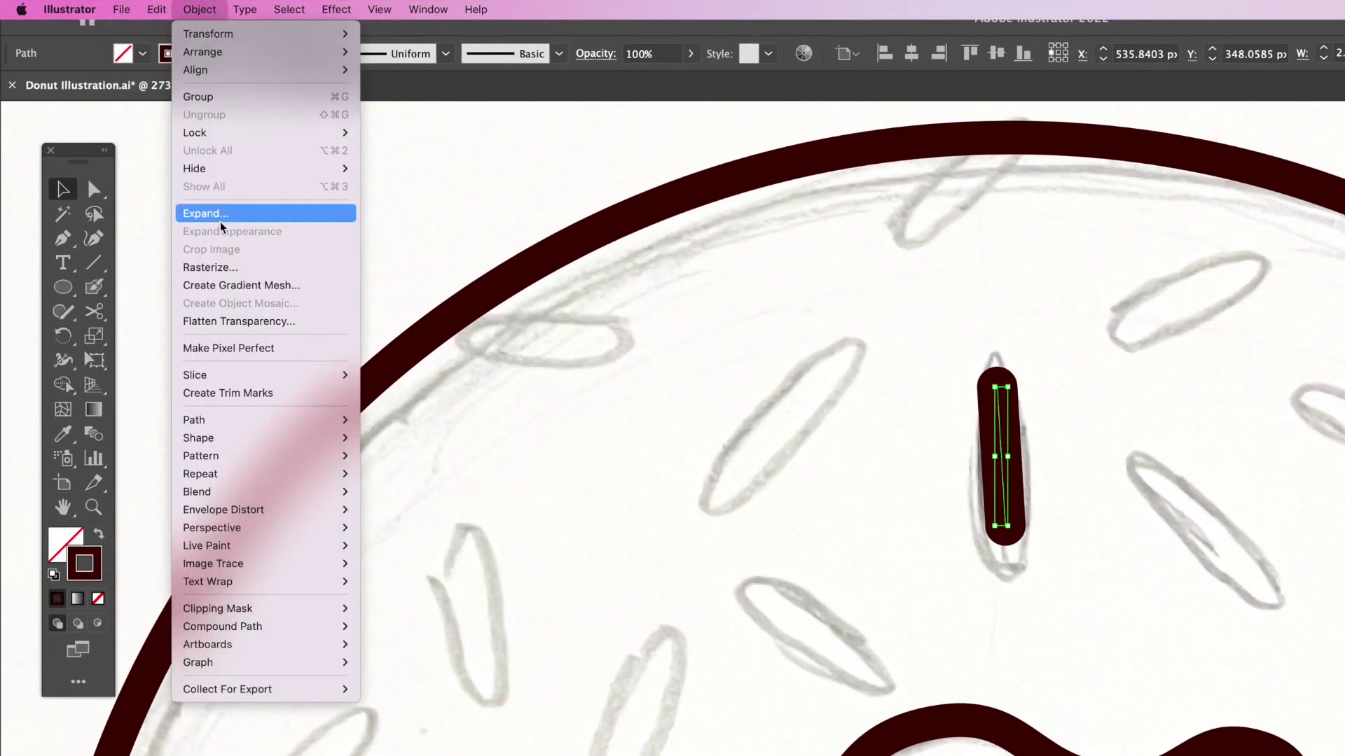
mouse_move(256, 423)
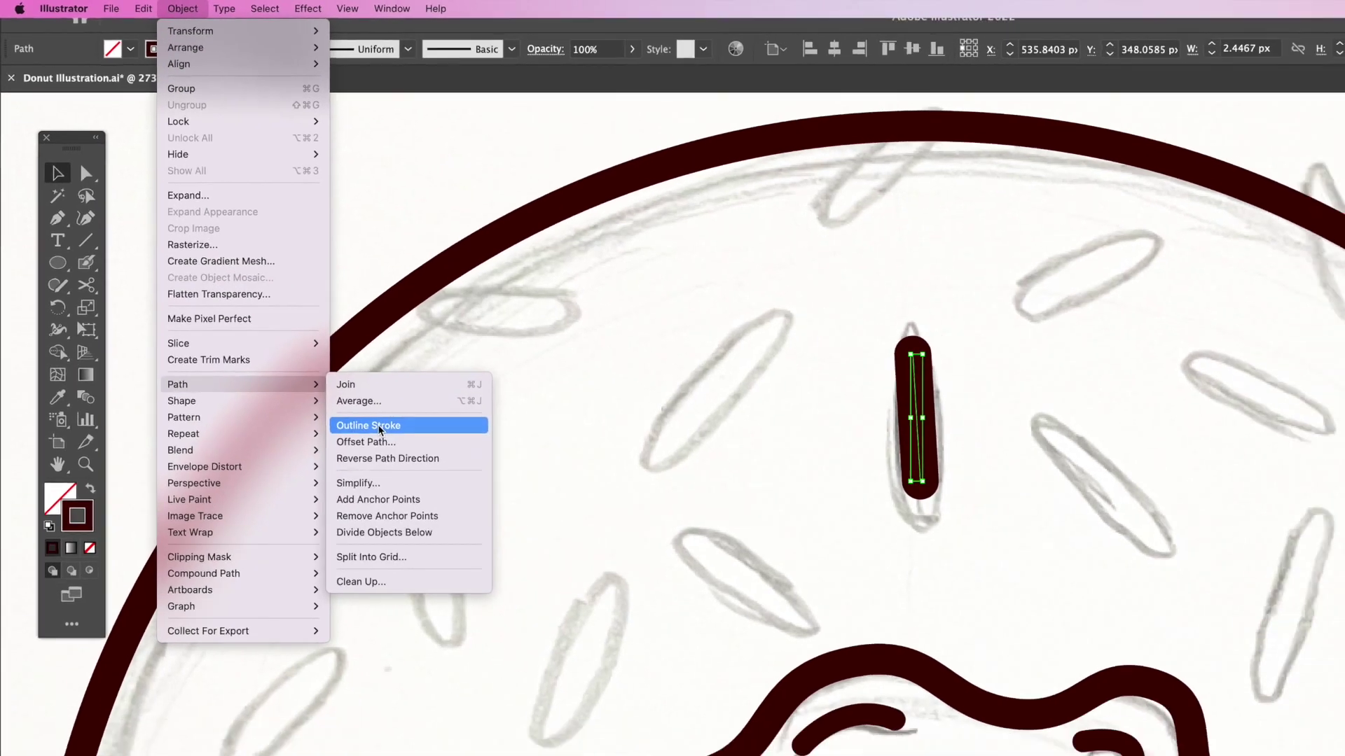
left_click(391, 467)
left_click(1257, 446)
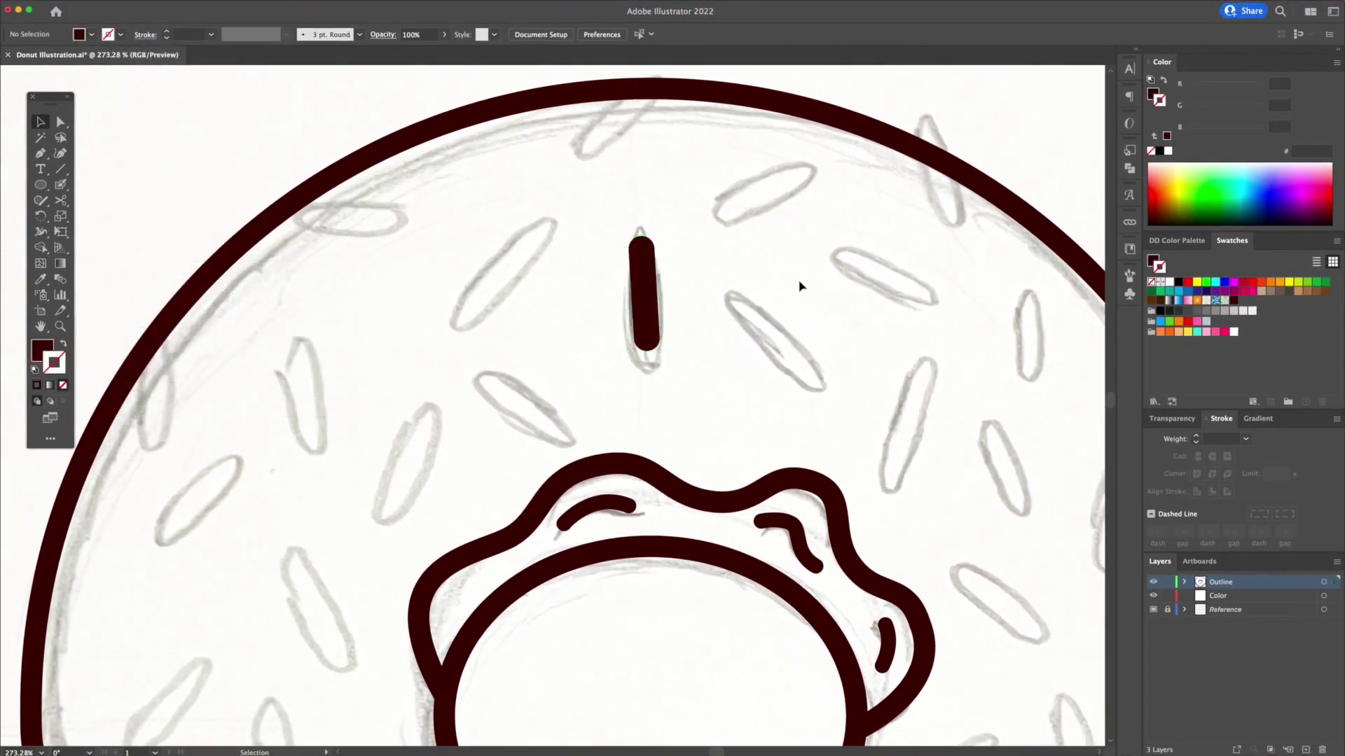
Duplicate the sprinkle shape onto the neighbouring sketched sprinkles above the hole, rotating each copy to match the sketch.
left_click_drag(651, 299, 796, 332)
left_click(819, 270)
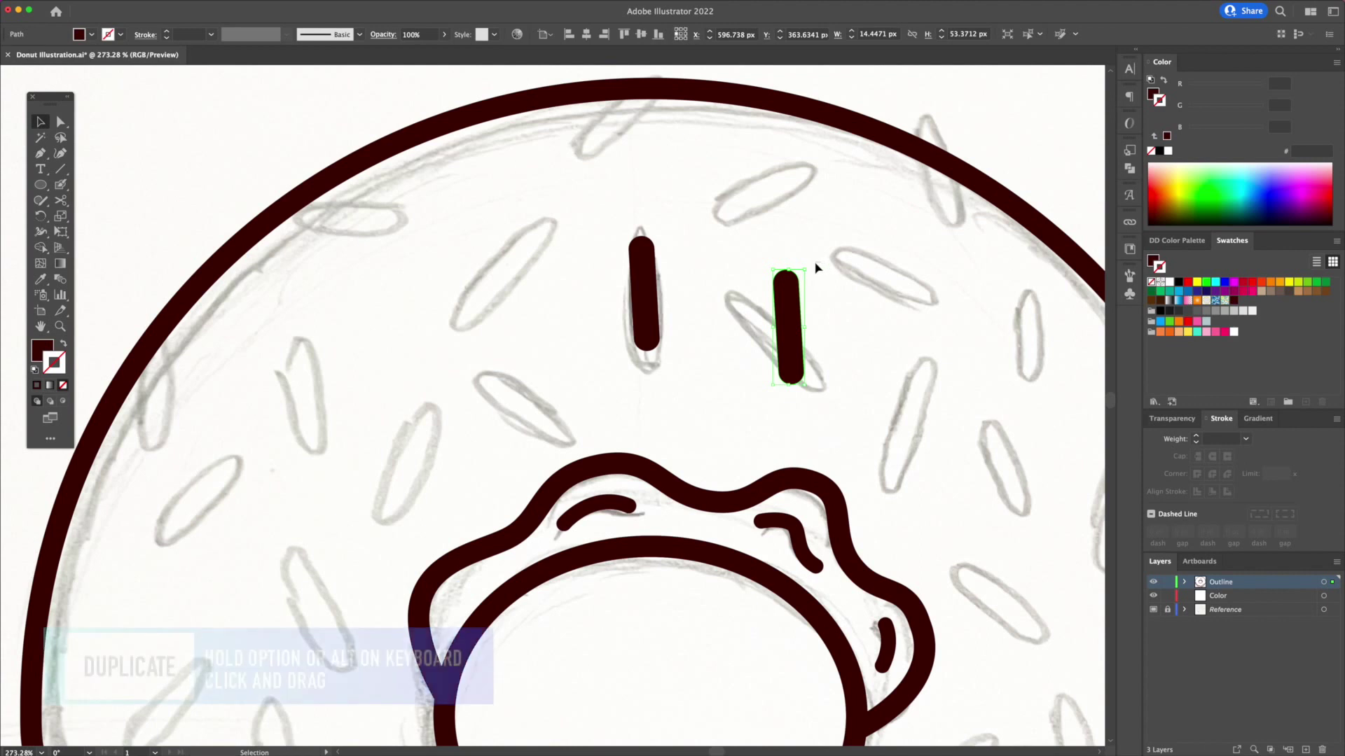
left_click(795, 286)
mouse_move(808, 268)
left_mouse_down()
mouse_move(764, 276)
mouse_move(762, 322)
mouse_move(465, 258)
left_mouse_up()
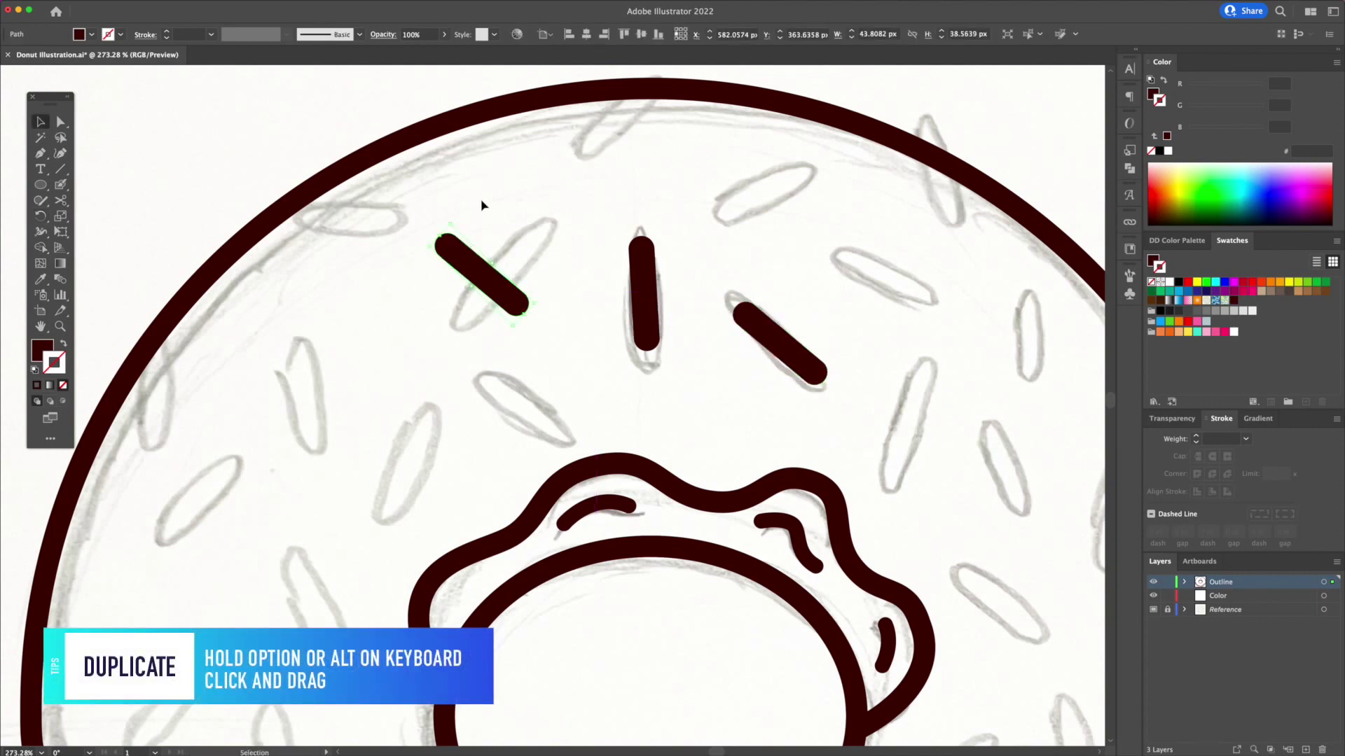
key("r")
left_click_drag(480, 204, 585, 274)
key("v")
mouse_move(508, 259)
left_mouse_down()
mouse_move(792, 186)
mouse_move(911, 274)
left_mouse_up()
Fill the upper icing's remaining sketched sprinkles with further copies of the sprinkle shape, rotated to follow the drawing.
mouse_move(911, 287)
left_mouse_down()
mouse_move(549, 440)
mouse_move(428, 463)
left_mouse_up()
key("r")
left_click_drag(428, 394, 484, 452)
left_click_drag(418, 459, 326, 379)
left_click_drag(344, 320, 312, 318)
mouse_move(315, 381)
left_mouse_down()
mouse_move(379, 279)
mouse_move(628, 174)
mouse_move(347, 119)
left_mouse_up()
left_click_drag(605, 216, 735, 277)
left_click_drag(785, 267, 765, 318)
left_click_drag(737, 280, 748, 275)
Place rotated sprinkle copies over the sketched sprinkles down the right side of the icing.
left_click_drag(745, 277, 625, 383)
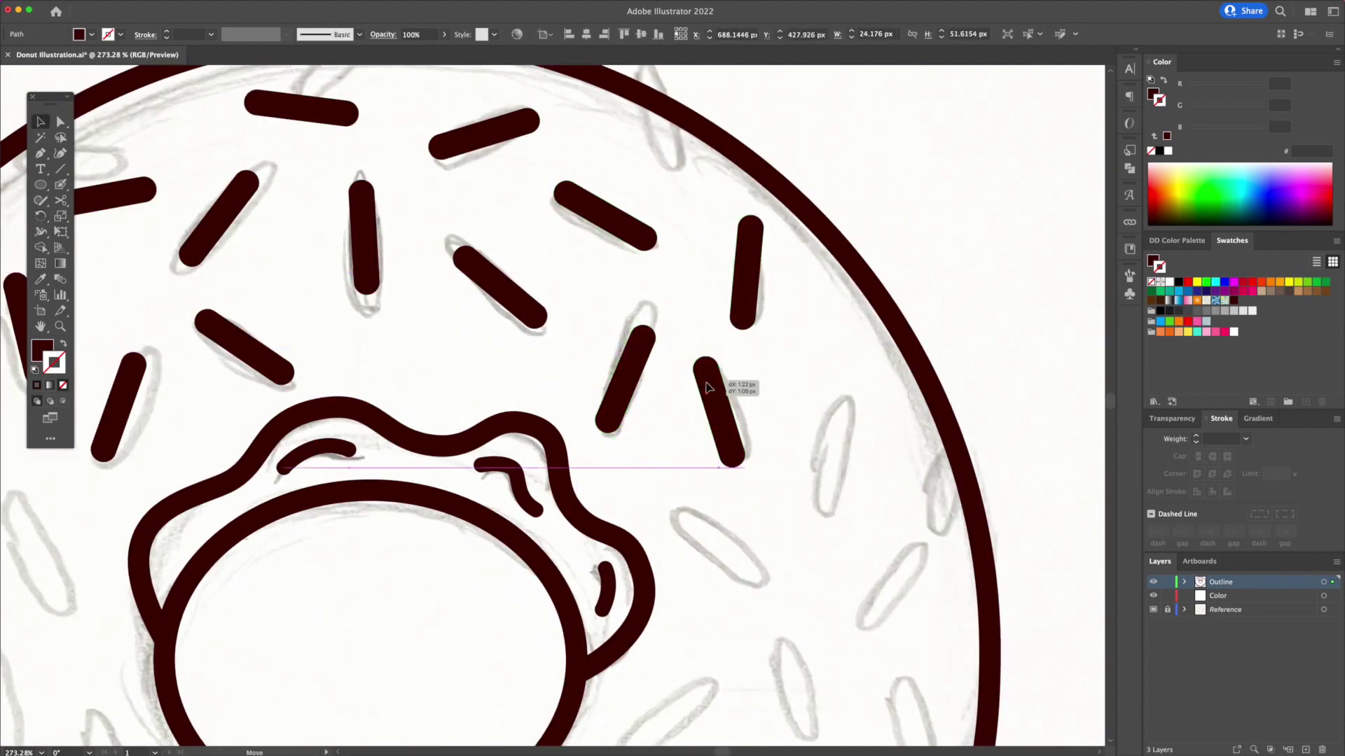
left_click_drag(706, 387, 847, 439)
scroll(847, 438, "down", 3)
mouse_move(807, 248)
left_mouse_down()
mouse_move(687, 354)
mouse_move(867, 393)
mouse_move(792, 393)
left_mouse_up()
scroll(867, 393, "down", 2)
key("r")
mouse_move(816, 331)
left_mouse_down()
mouse_move(751, 341)
mouse_move(762, 334)
left_mouse_up()
mouse_move(800, 386)
left_mouse_down()
mouse_move(677, 343)
mouse_move(545, 381)
left_mouse_up()
left_click_drag(543, 340, 680, 486)
Place rotated sprinkle copies over the sketched sprinkles on the icing's lower right.
scroll(680, 487, "down", 3)
left_click_drag(777, 329, 641, 371)
mouse_move(679, 356)
left_mouse_down()
mouse_move(643, 341)
mouse_move(644, 327)
left_mouse_up()
left_click_drag(643, 327, 518, 330)
left_click_drag(532, 323, 548, 338)
mouse_move(529, 335)
left_mouse_down()
mouse_move(582, 408)
mouse_move(600, 490)
left_mouse_up()
mouse_move(601, 491)
left_mouse_down()
mouse_move(871, 450)
mouse_move(676, 416)
left_mouse_up()
Continue copying and rotating sprinkles over the sketched ones along the lower part of the icing.
key("super+shift+a")
mouse_move(742, 427)
left_mouse_down()
mouse_move(704, 469)
mouse_move(702, 560)
left_mouse_up()
left_click_drag(702, 462, 775, 480)
left_click_drag(695, 420, 587, 485)
mouse_move(607, 423)
left_mouse_down()
mouse_move(643, 475)
mouse_move(536, 355)
left_mouse_up()
mouse_move(593, 338)
left_mouse_down()
mouse_move(574, 411)
mouse_move(502, 462)
left_mouse_up()
mouse_move(522, 476)
left_mouse_down()
mouse_move(502, 455)
mouse_move(734, 525)
left_mouse_up()
left_click_drag(778, 468, 627, 469)
left_click_drag(648, 382, 711, 441)
Complete the sprinkles on the icing's left side with rotated copies, and hide the Reference layer.
left_click_drag(639, 465, 625, 318)
left_click_drag(639, 280, 609, 276)
left_click_drag(609, 292, 477, 228)
mouse_move(477, 228)
left_mouse_down()
mouse_move(495, 234)
mouse_move(501, 265)
left_mouse_up()
left_click_drag(502, 264, 490, 420)
left_click_drag(544, 361, 637, 604)
left_click_drag(564, 448, 444, 375)
left_click_drag(501, 345, 504, 354)
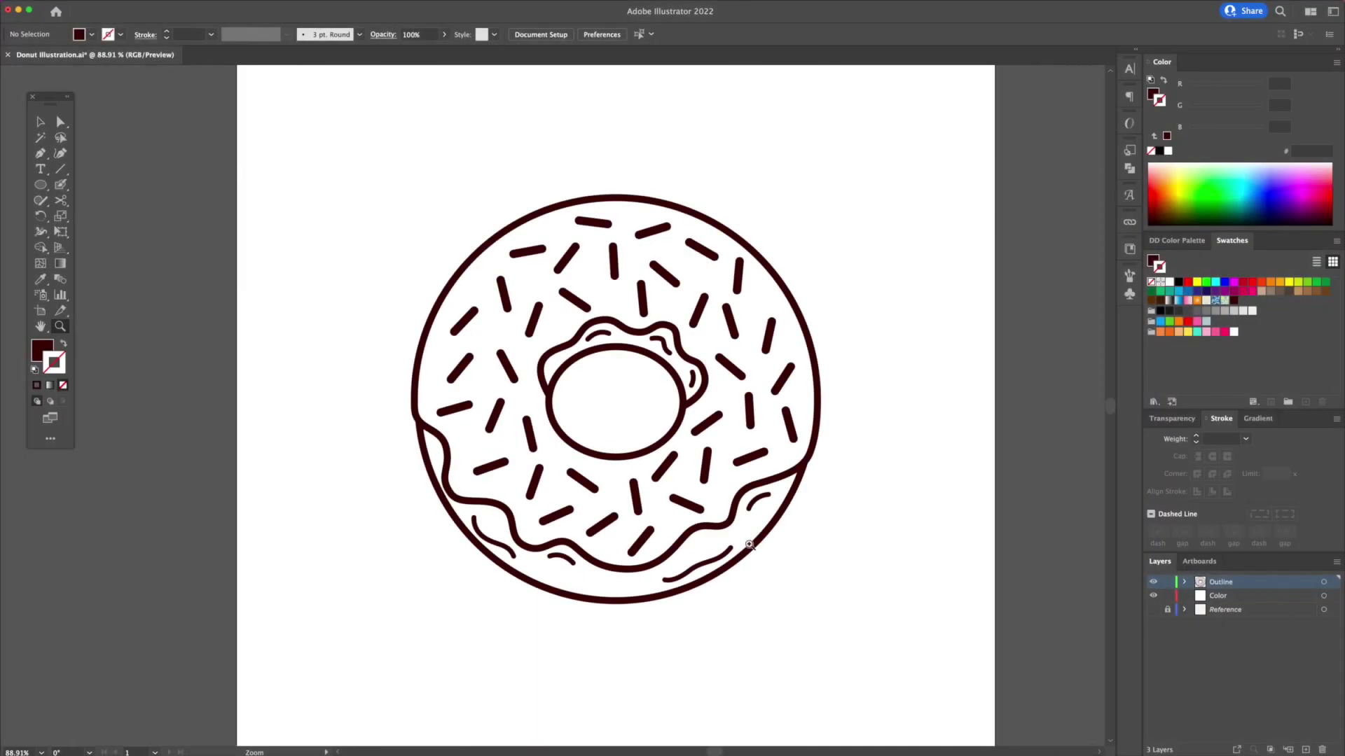
Widen the middle of the leftmost shading mark above the hole to about 7.3 px and taper both ends to about 4 px with the Width tool.
mouse_move(592, 327)
left_mouse_down()
mouse_move(822, 375)
mouse_move(657, 370)
left_mouse_up()
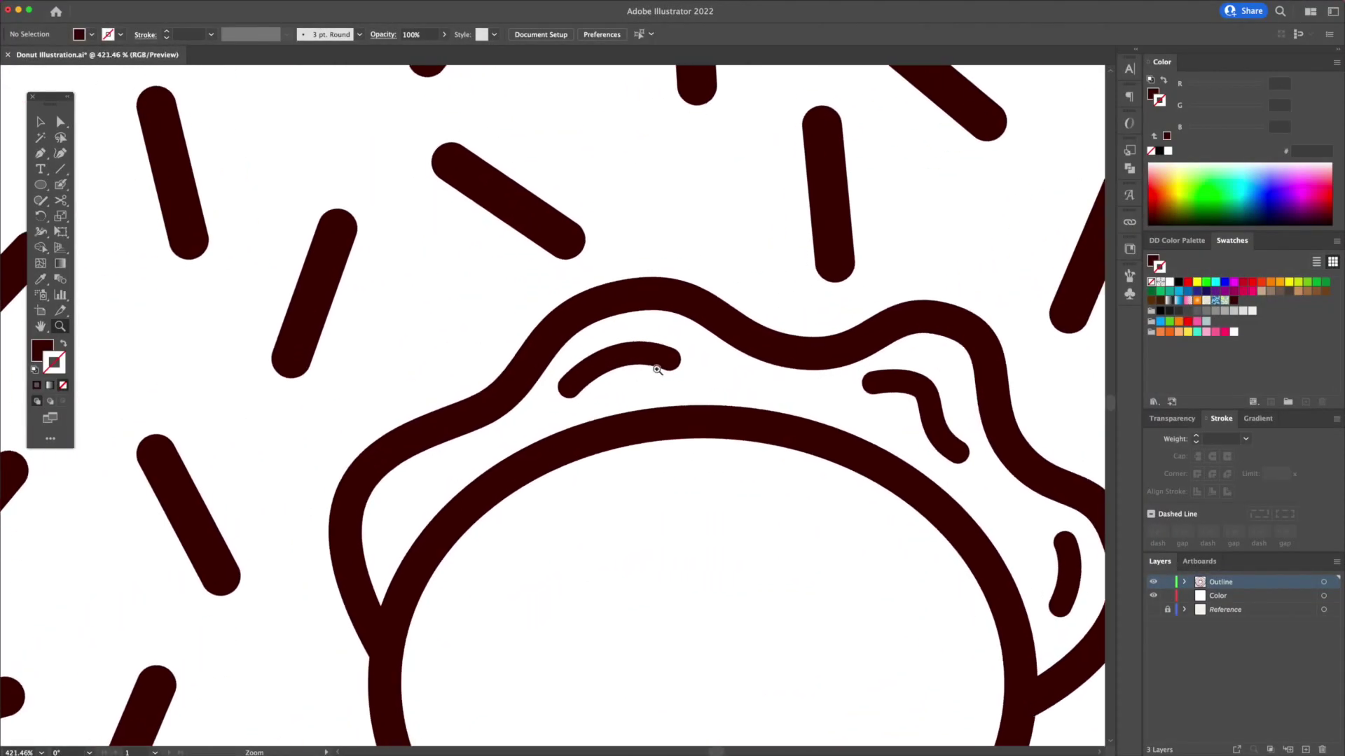
left_click(635, 377)
key("v")
left_click(671, 396)
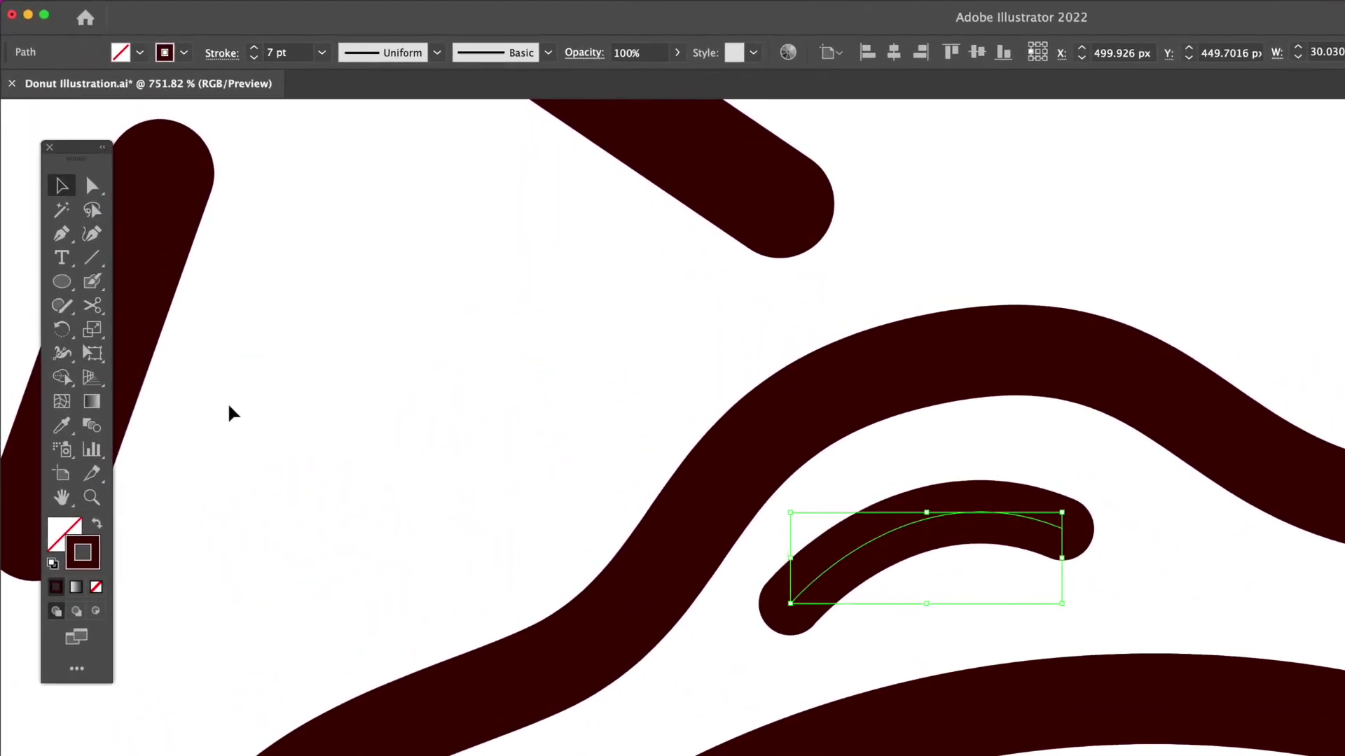
left_click(63, 354)
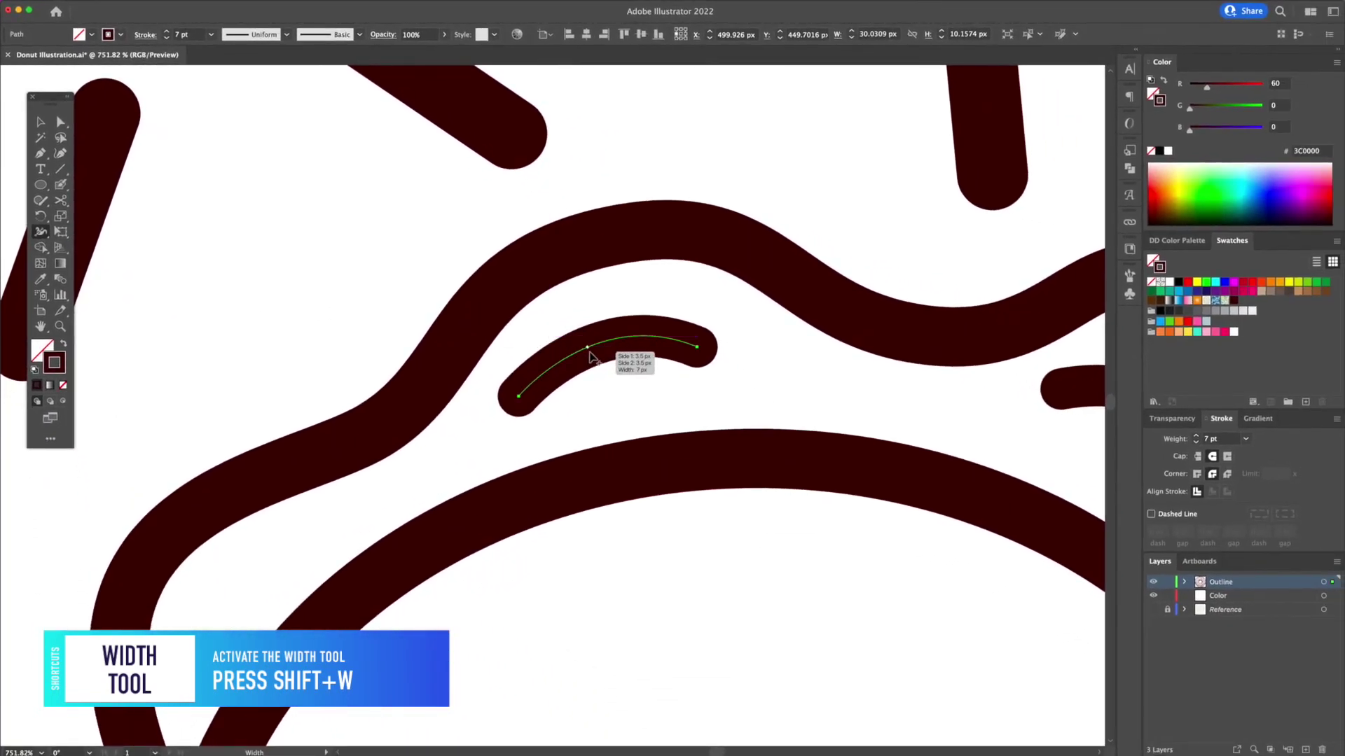
left_click_drag(591, 357, 597, 372)
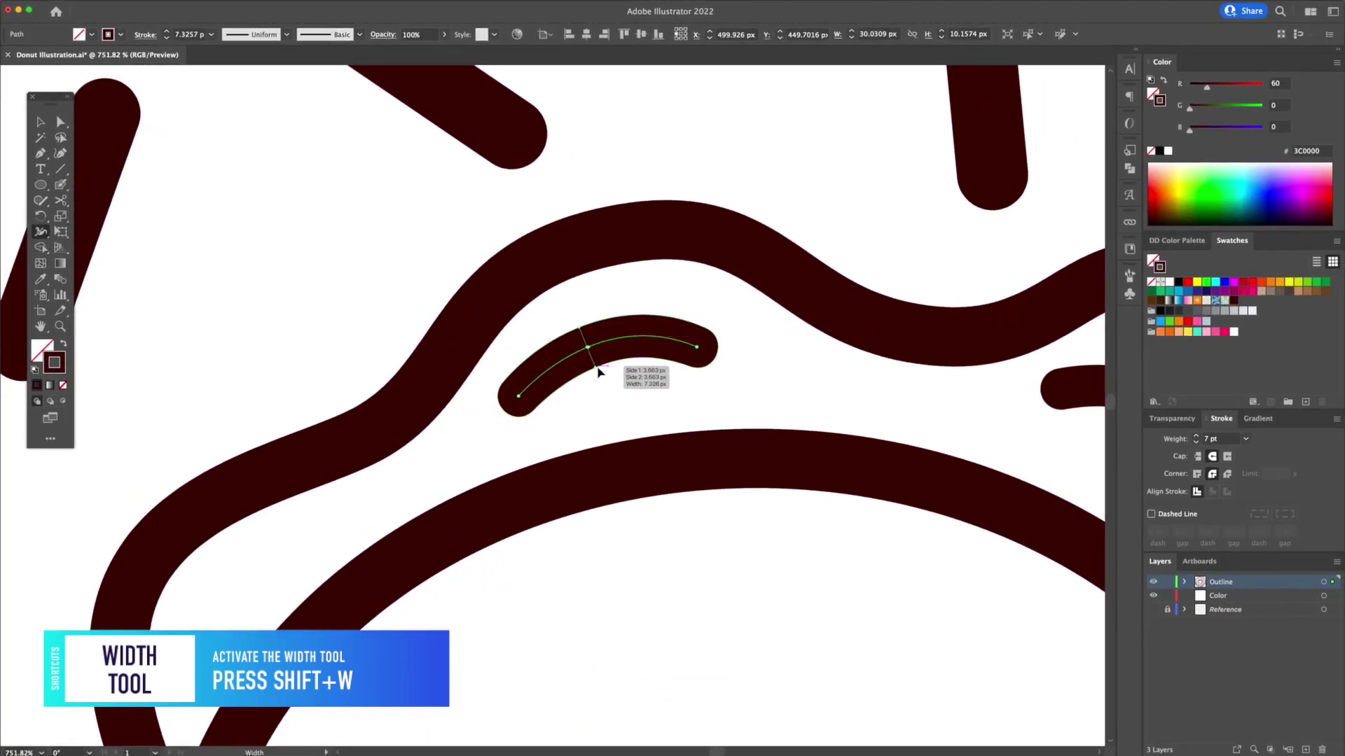
left_click_drag(693, 372, 693, 355)
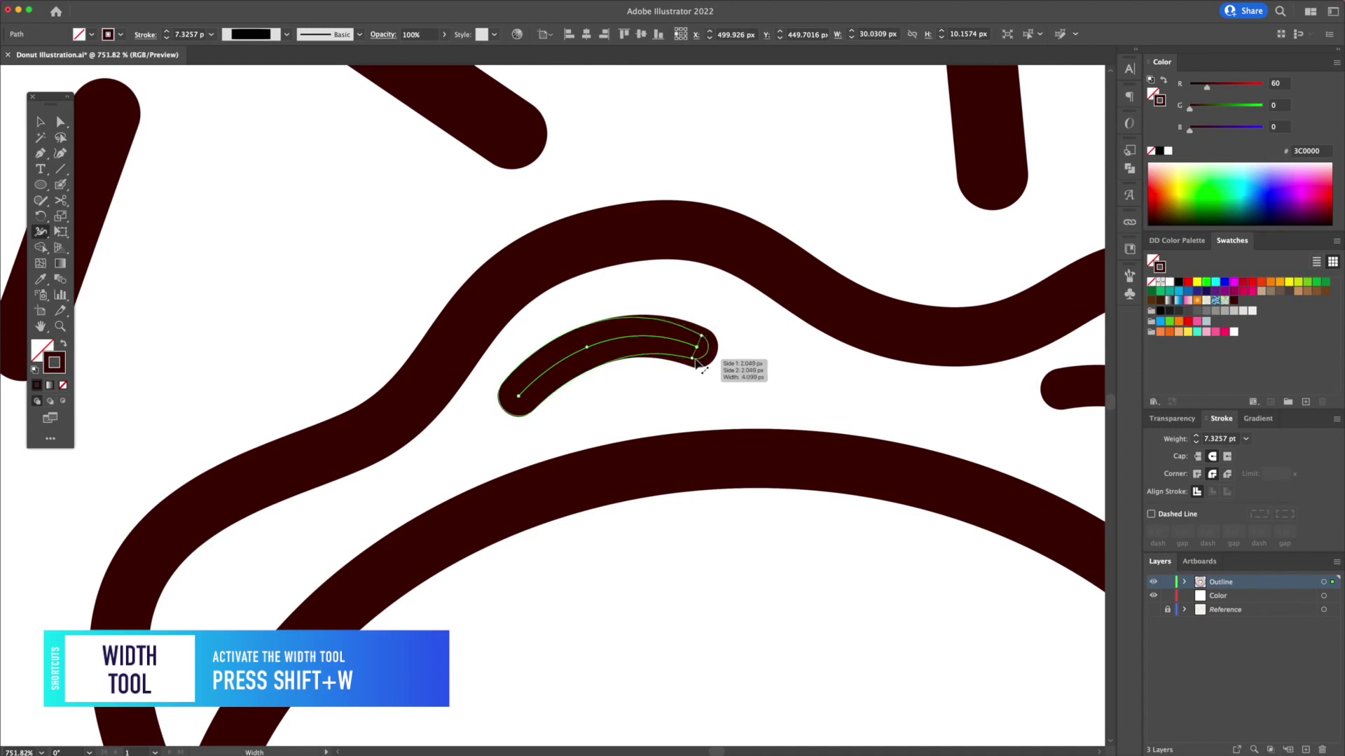
left_click_drag(532, 409, 528, 406)
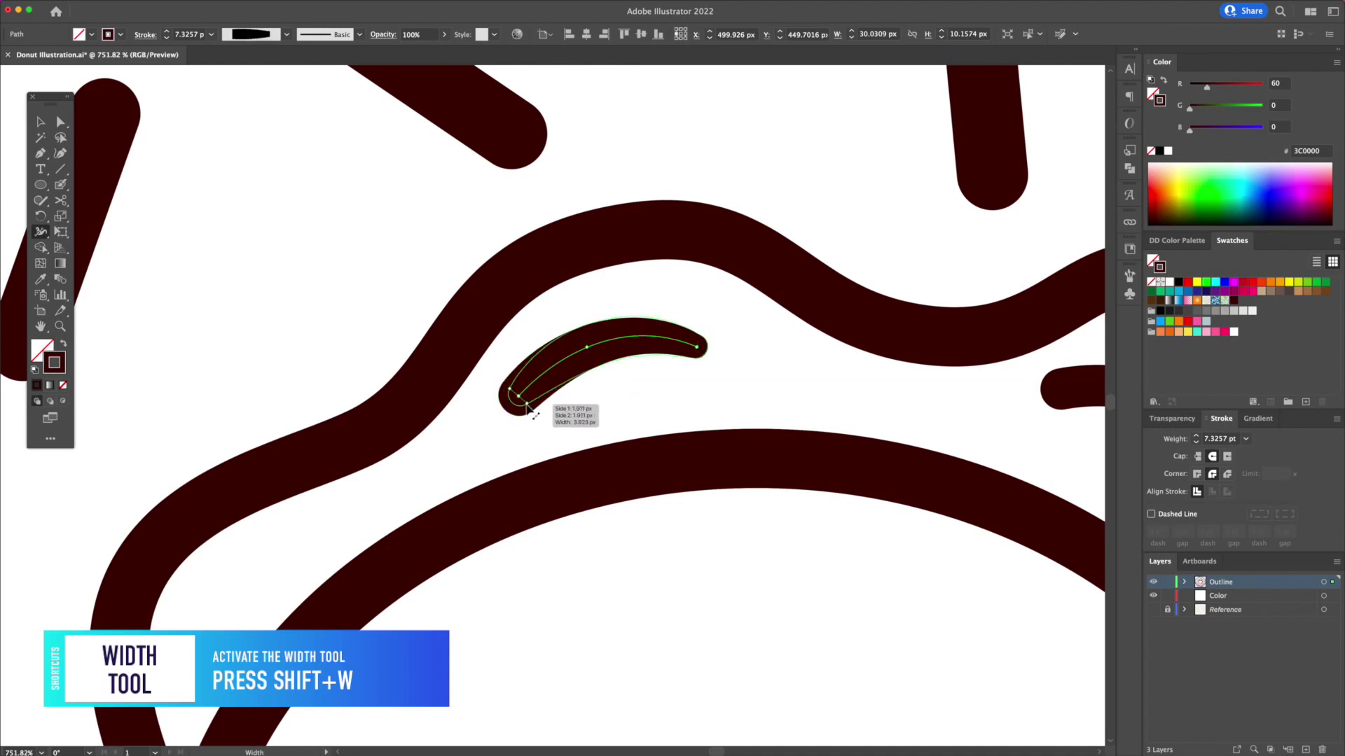
Taper the ends of the other two shading marks in the crescent above the hole with the Width tool.
left_click_drag(664, 412, 664, 401)
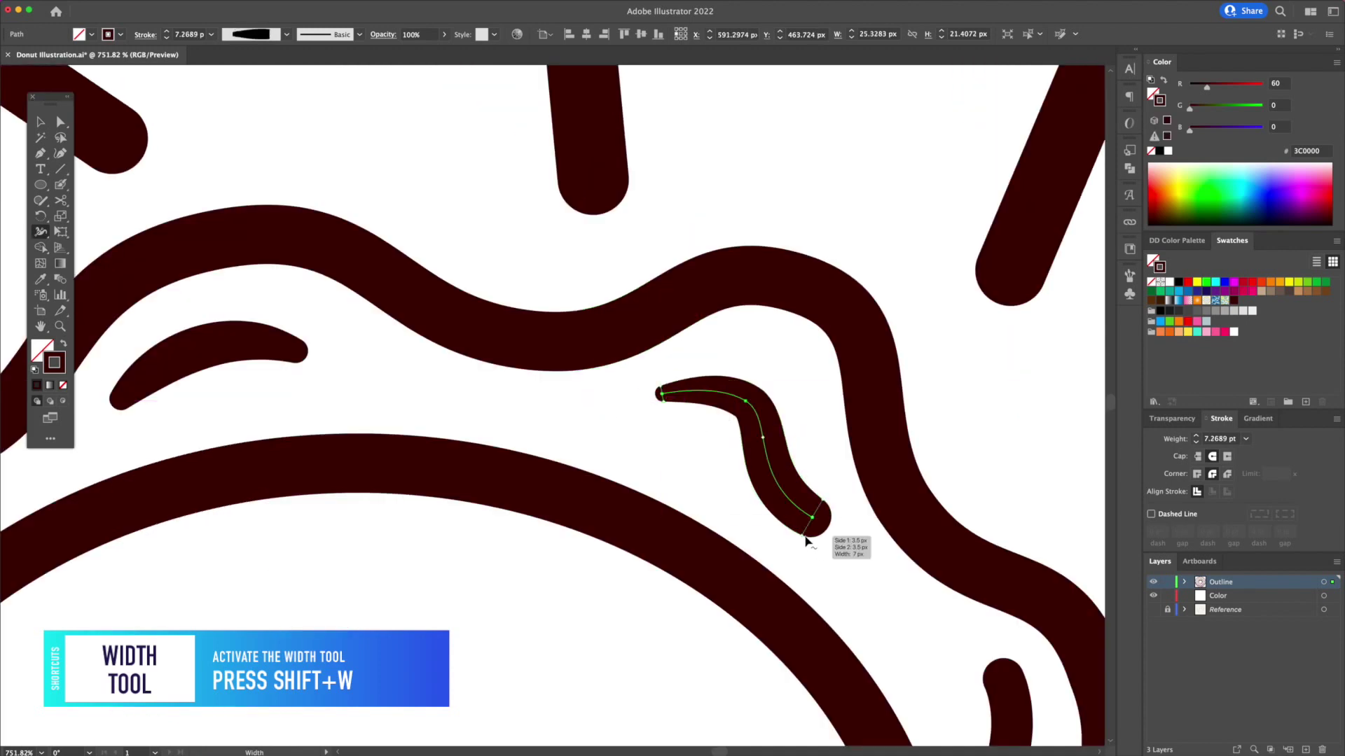
left_click_drag(803, 535, 808, 533)
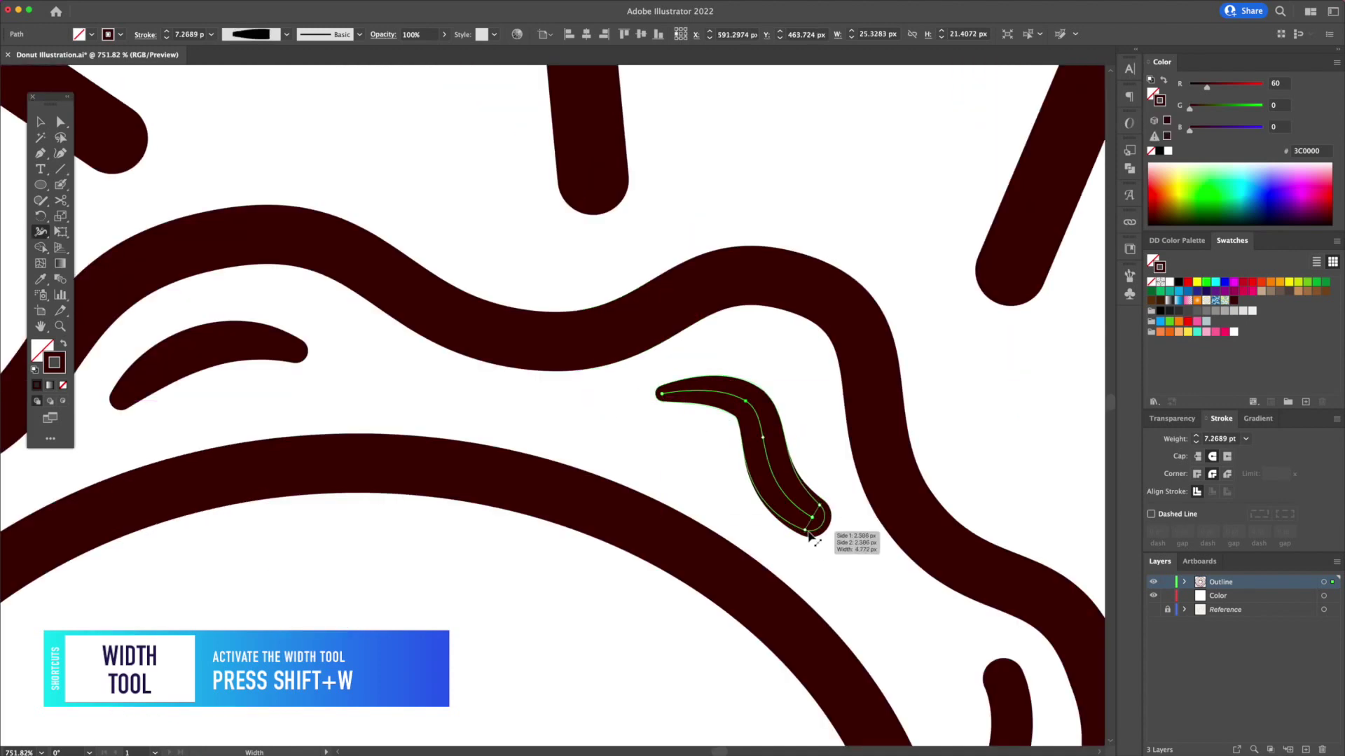
left_click_drag(808, 533, 808, 529)
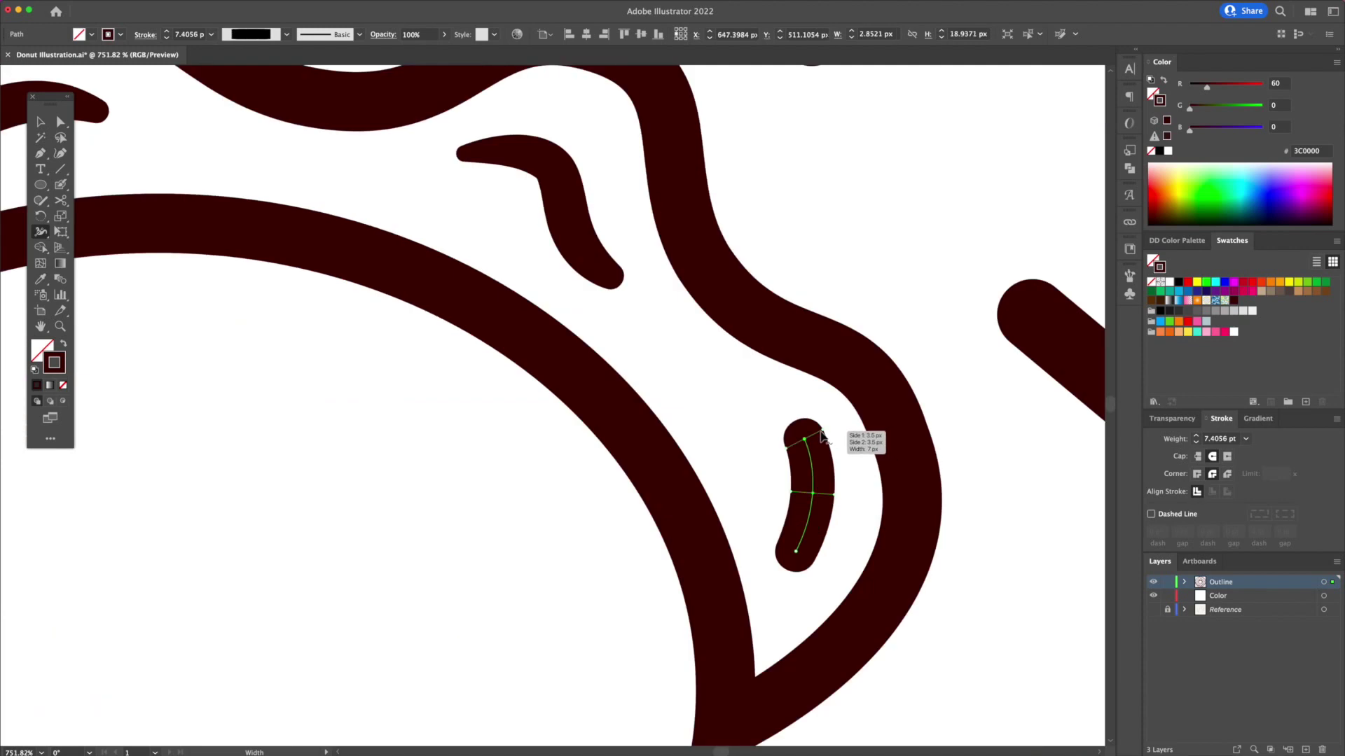
left_click_drag(822, 431, 811, 436)
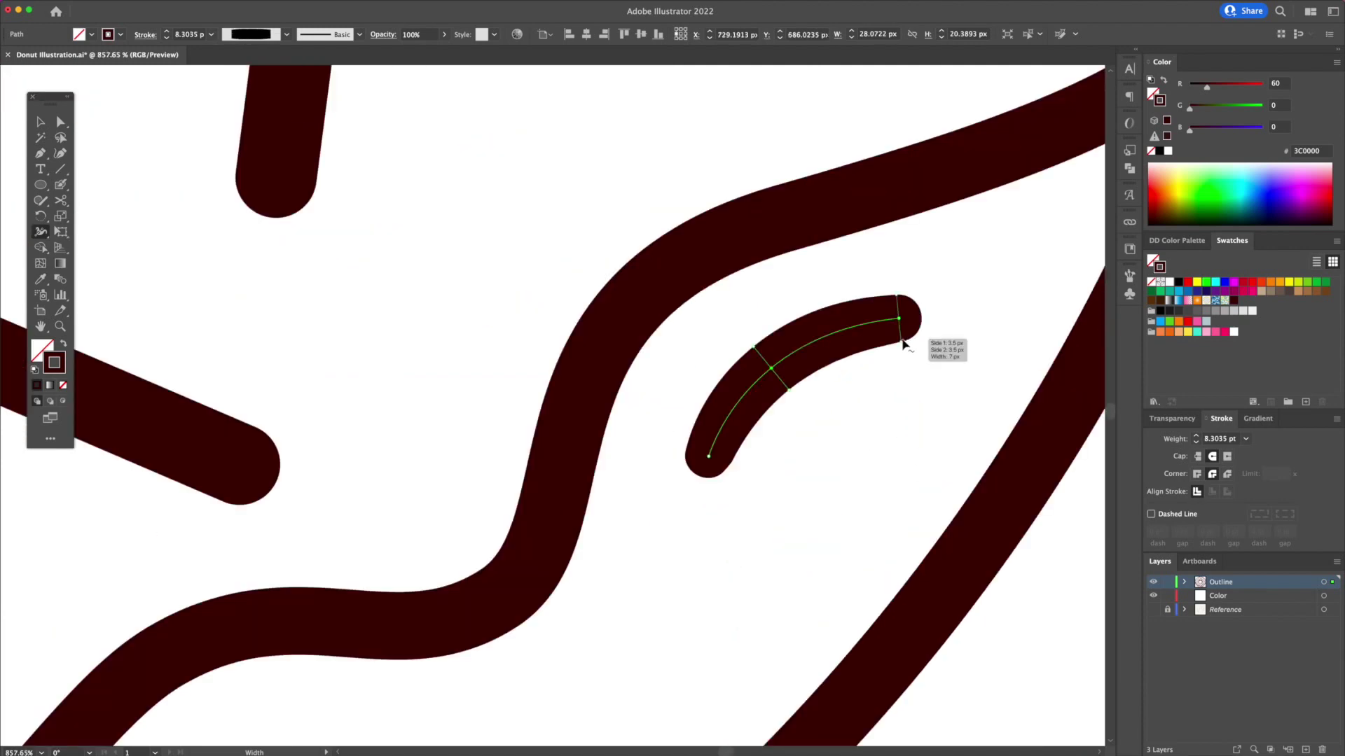
Taper the ends of the shading marks on the dough's lower right and lower left with the Width tool, keeping their middles thicker.
left_click_drag(903, 342, 905, 332)
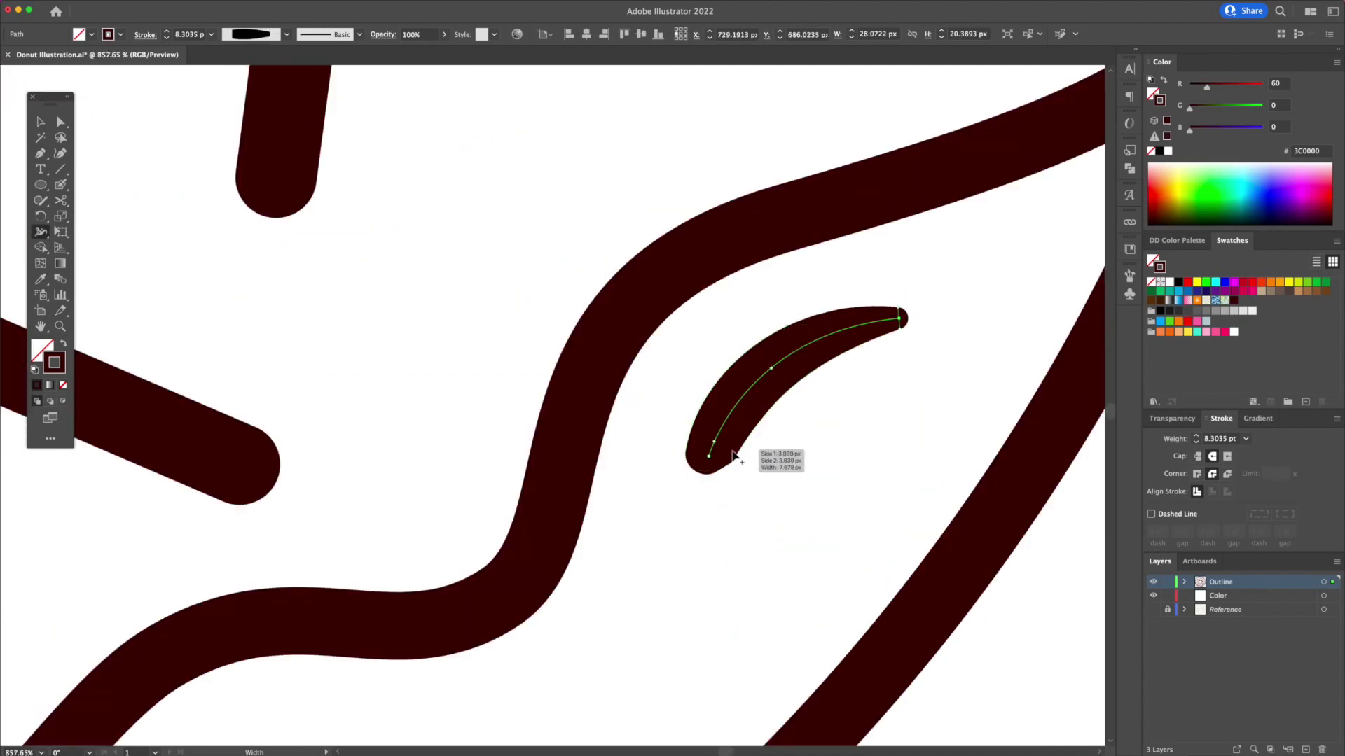
left_click_drag(729, 471, 725, 465)
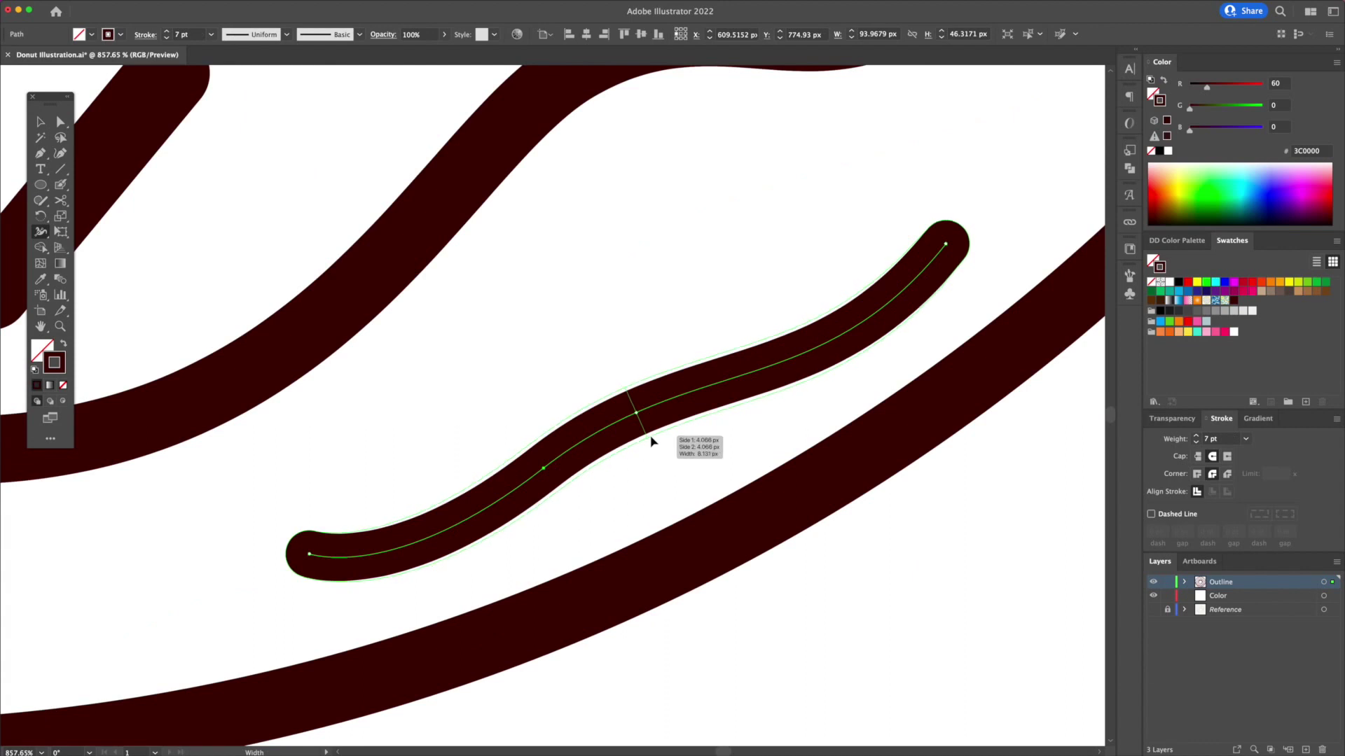
left_click_drag(966, 265, 954, 250)
left_click_drag(304, 578, 312, 562)
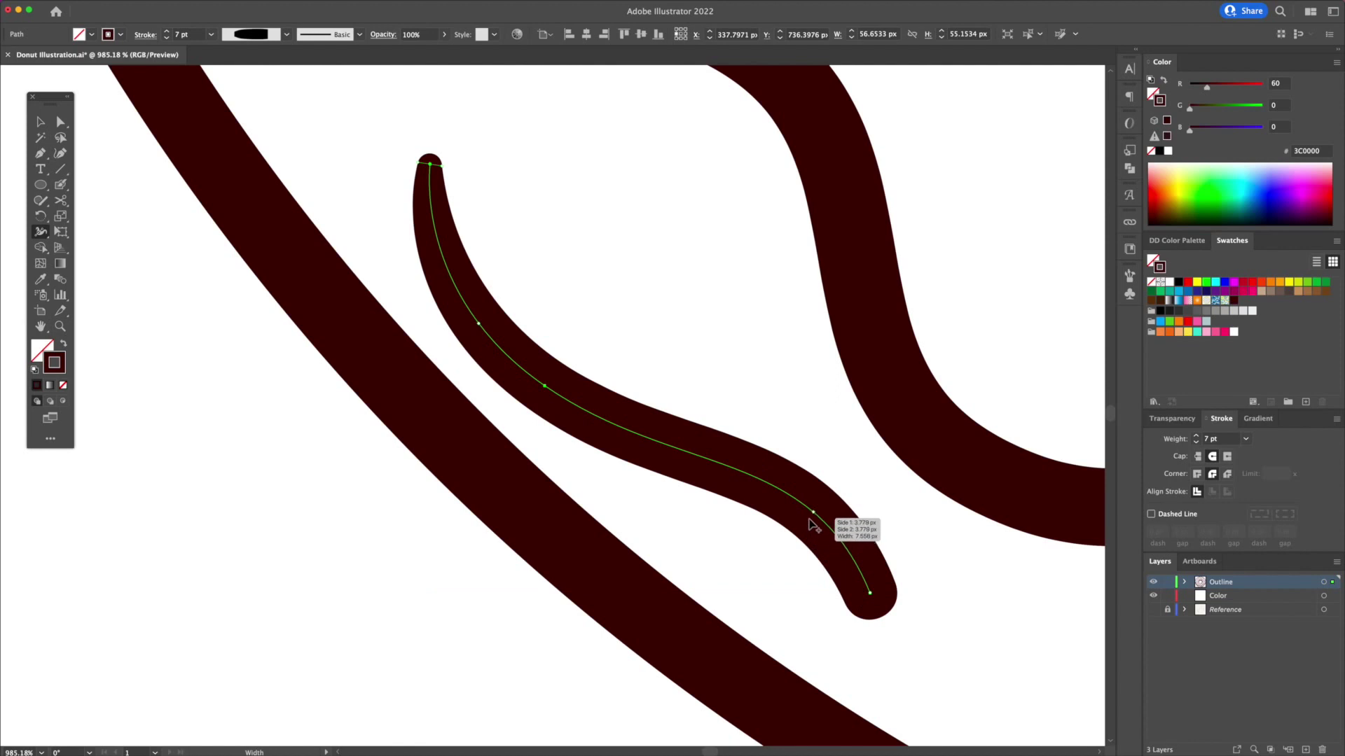
left_click_drag(809, 520, 794, 533)
left_click_drag(848, 603, 869, 593)
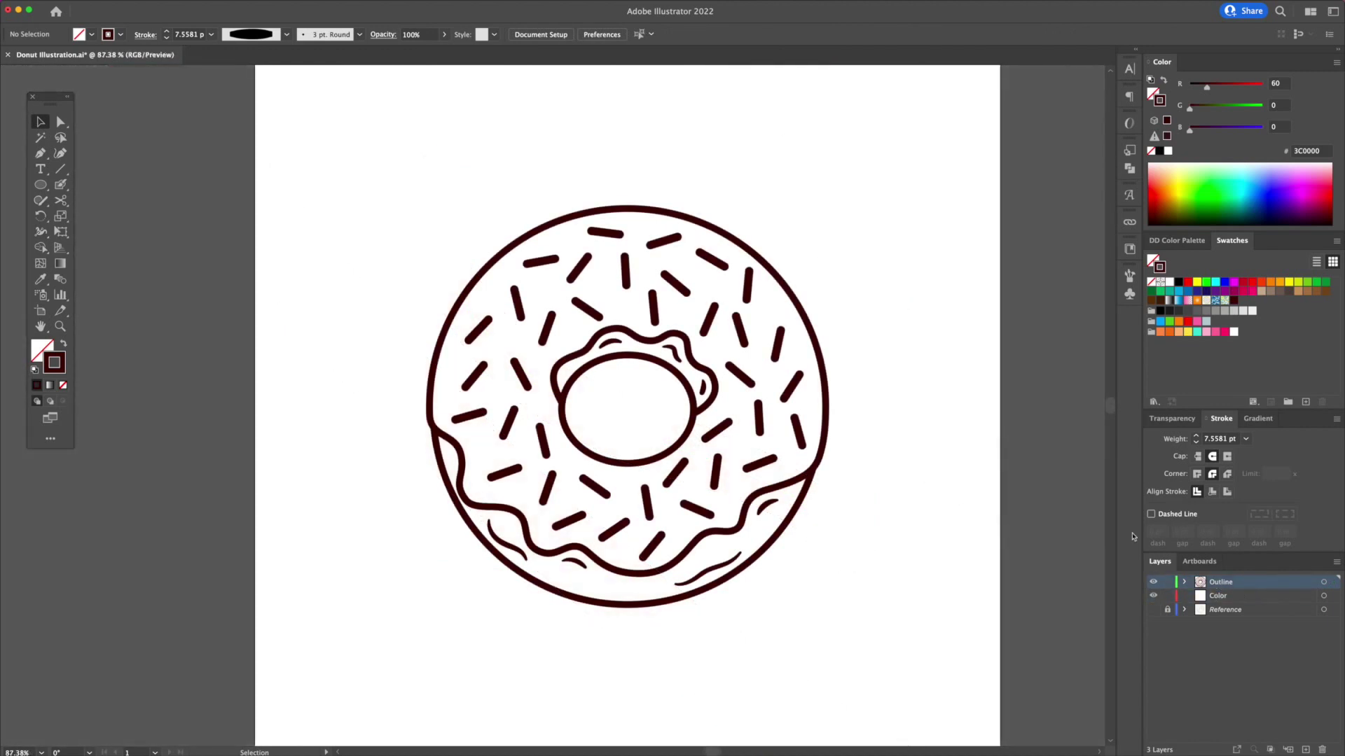
Copy all the donut artwork from the Outline layer to the Color layer, and lock and hide the Outline layer.
left_click_drag(841, 251, 413, 627)
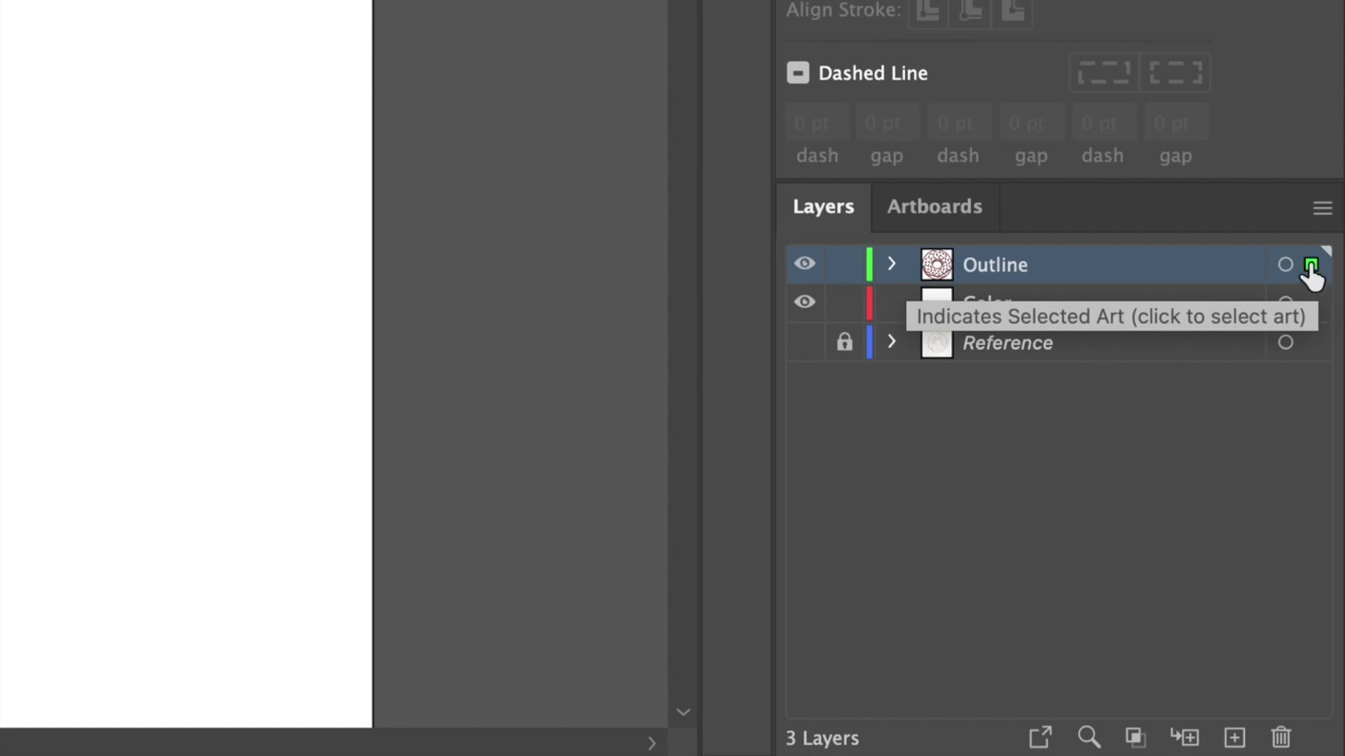
left_click_drag(1311, 269, 1312, 312)
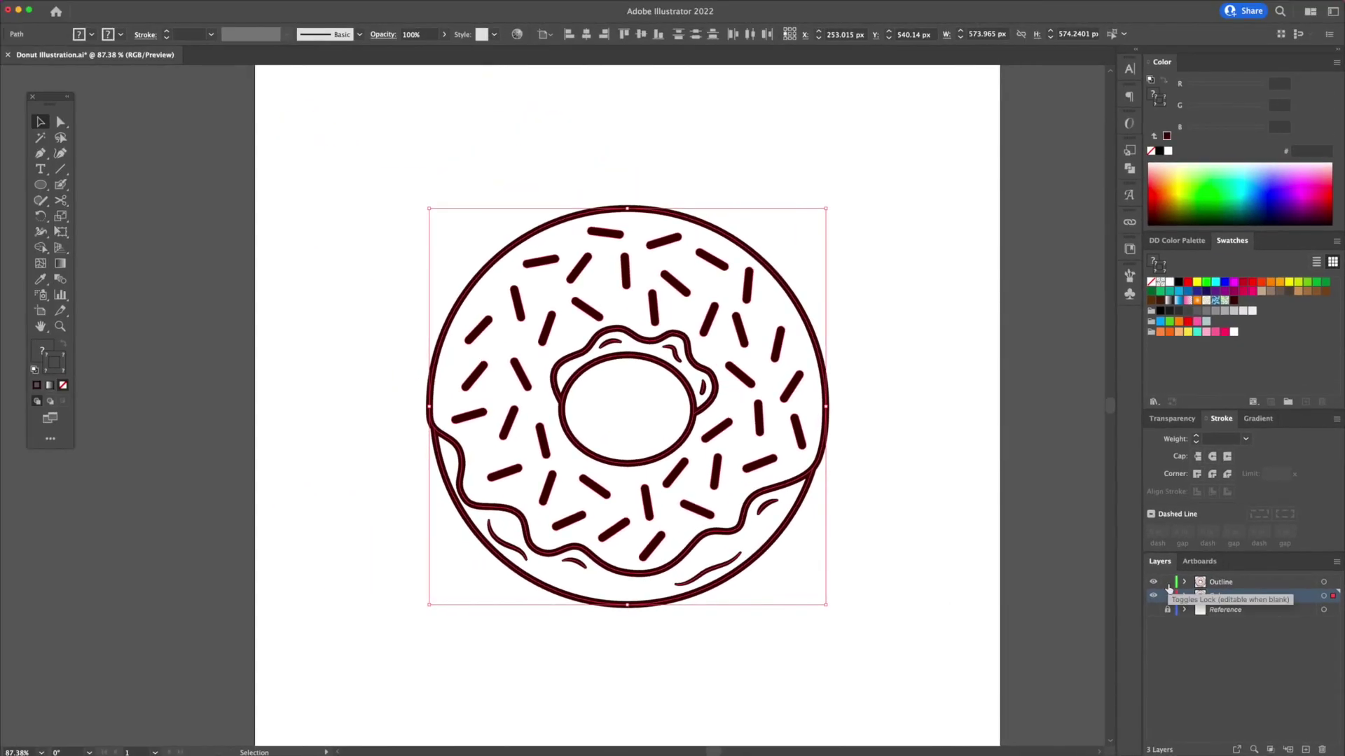
left_click(1167, 585)
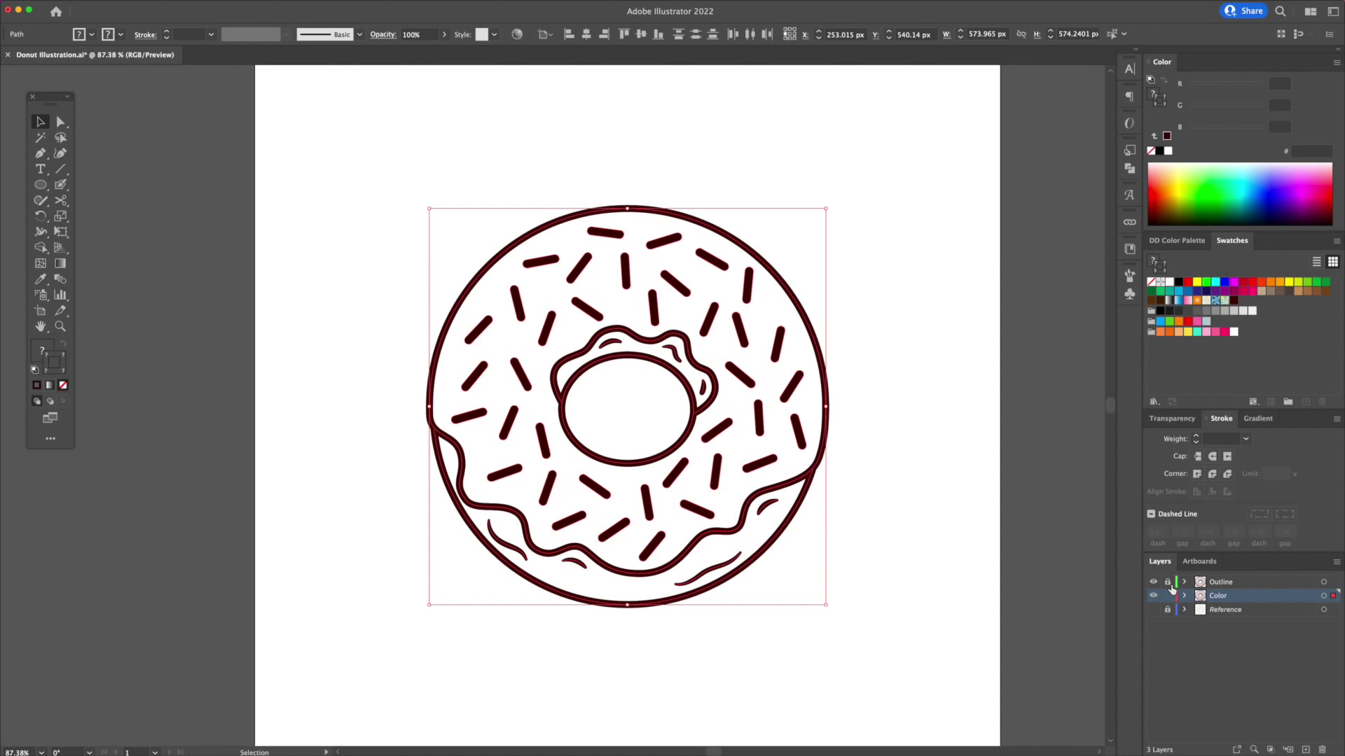
left_click(880, 618)
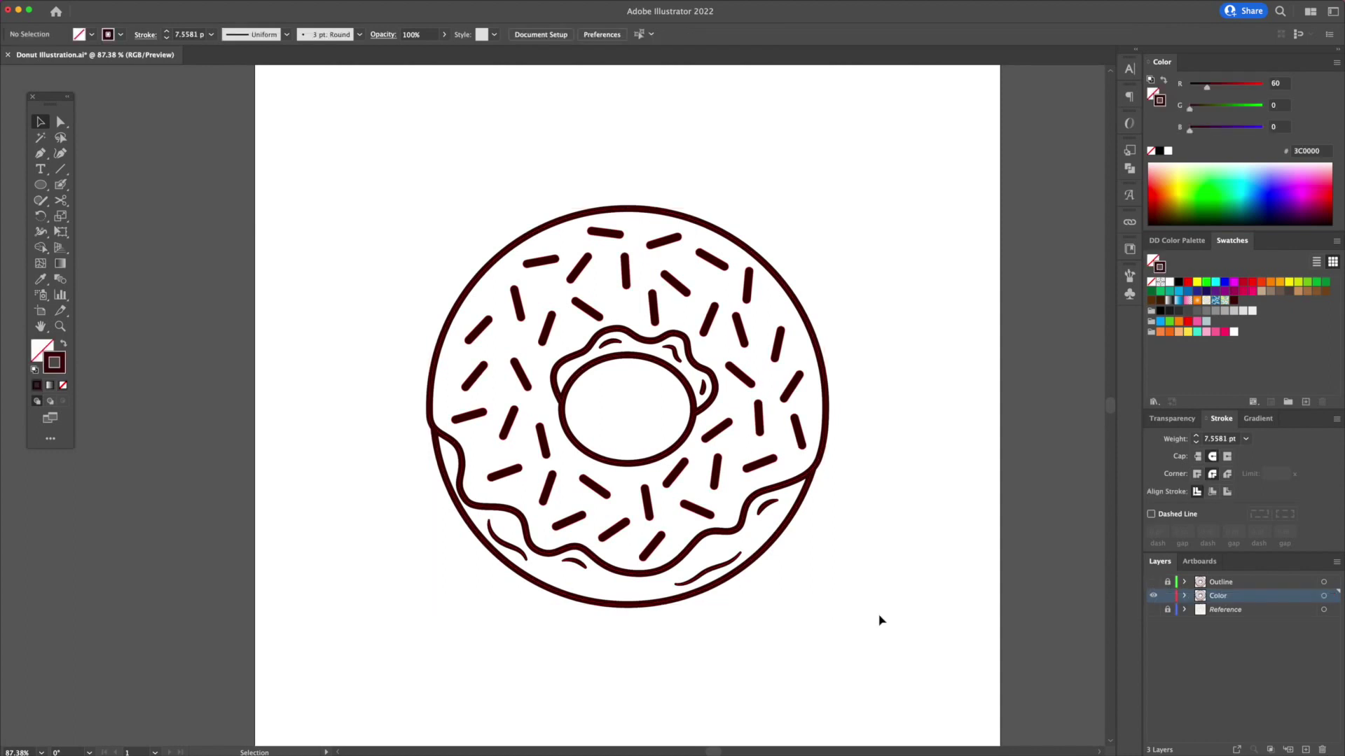
Delete all the shading marks from the Color layer's copy of the donut.
left_click(714, 573)
key("Delete")
left_click(766, 506)
key("Delete")
left_click(674, 354)
key("Delete")
left_click(562, 561)
left_click(521, 552, "shift")
key("Delete")
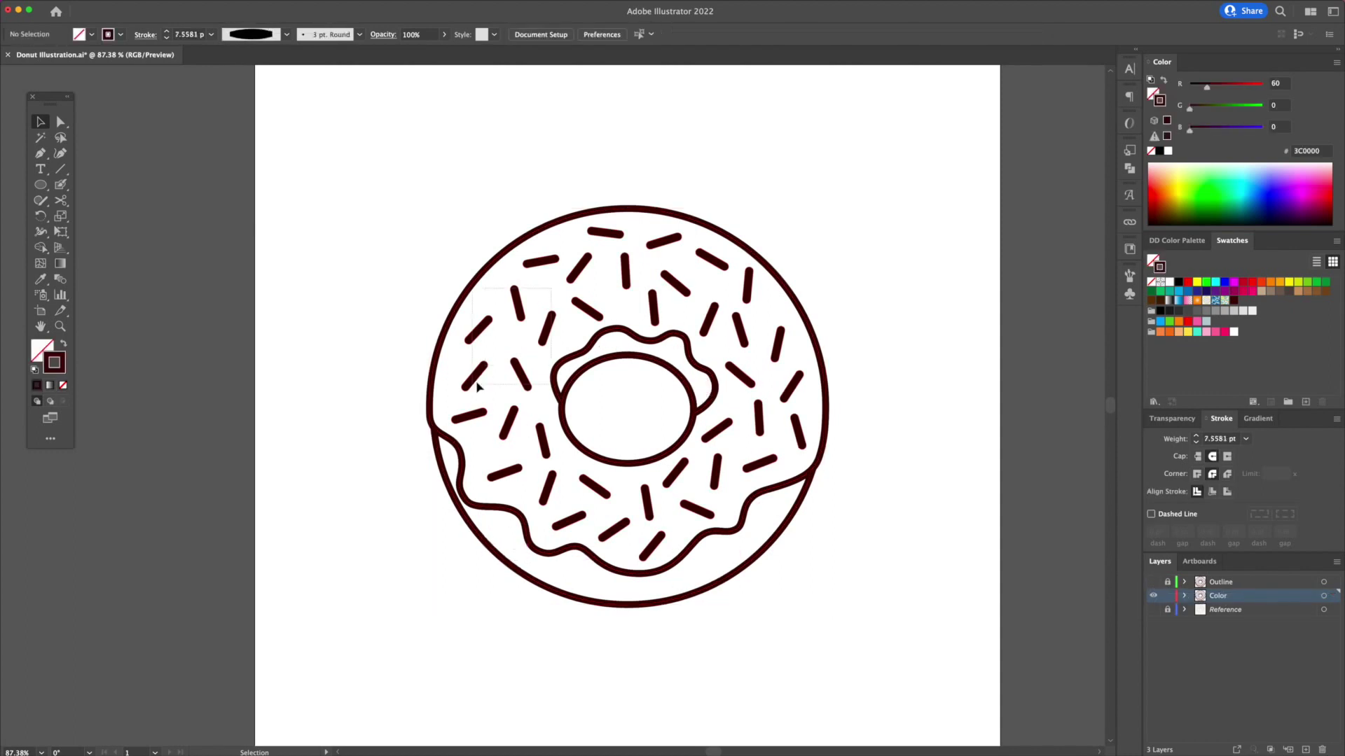
Delete the sprinkles on the upper part and right side of the donut from the Color layer.
left_click_drag(477, 385, 553, 308)
key("Delete")
left_click_drag(536, 234, 661, 296)
key("Delete")
left_click_drag(690, 245, 791, 420)
key("Delete")
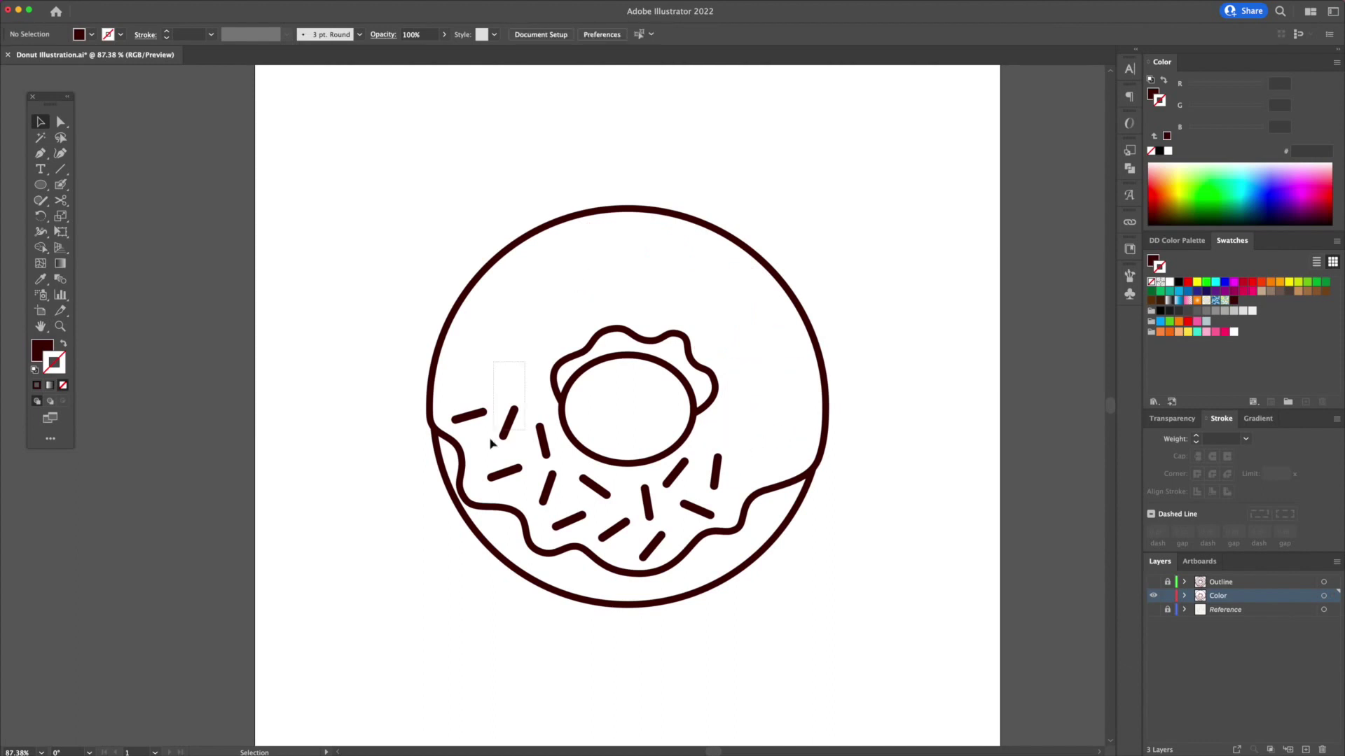
Delete the remaining sprinkles on the lower part of the donut from the Color layer.
left_click_drag(490, 444, 476, 480)
key("Delete")
left_click(543, 439)
key("Delete")
left_click_drag(604, 504, 647, 525)
key("Delete")
left_click_drag(722, 458, 671, 514)
key("Delete")
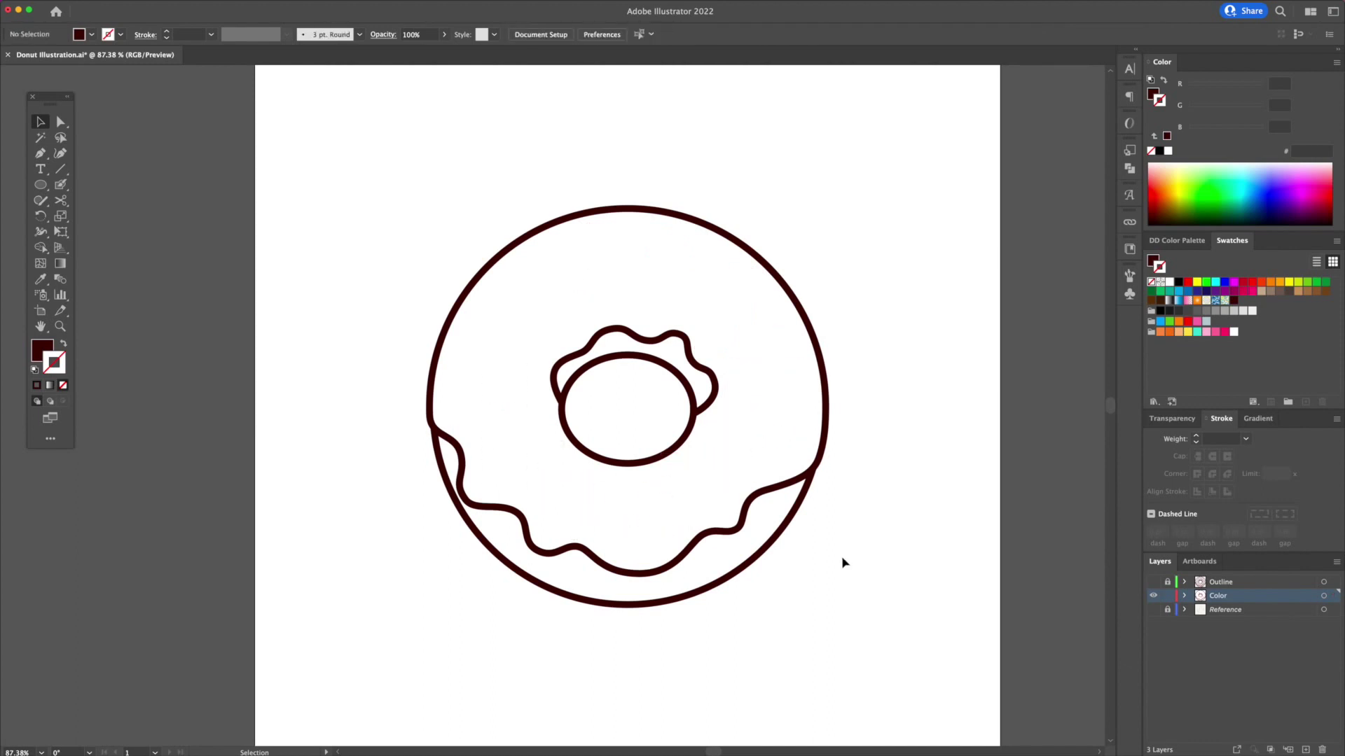
left_click_drag(780, 535, 783, 594)
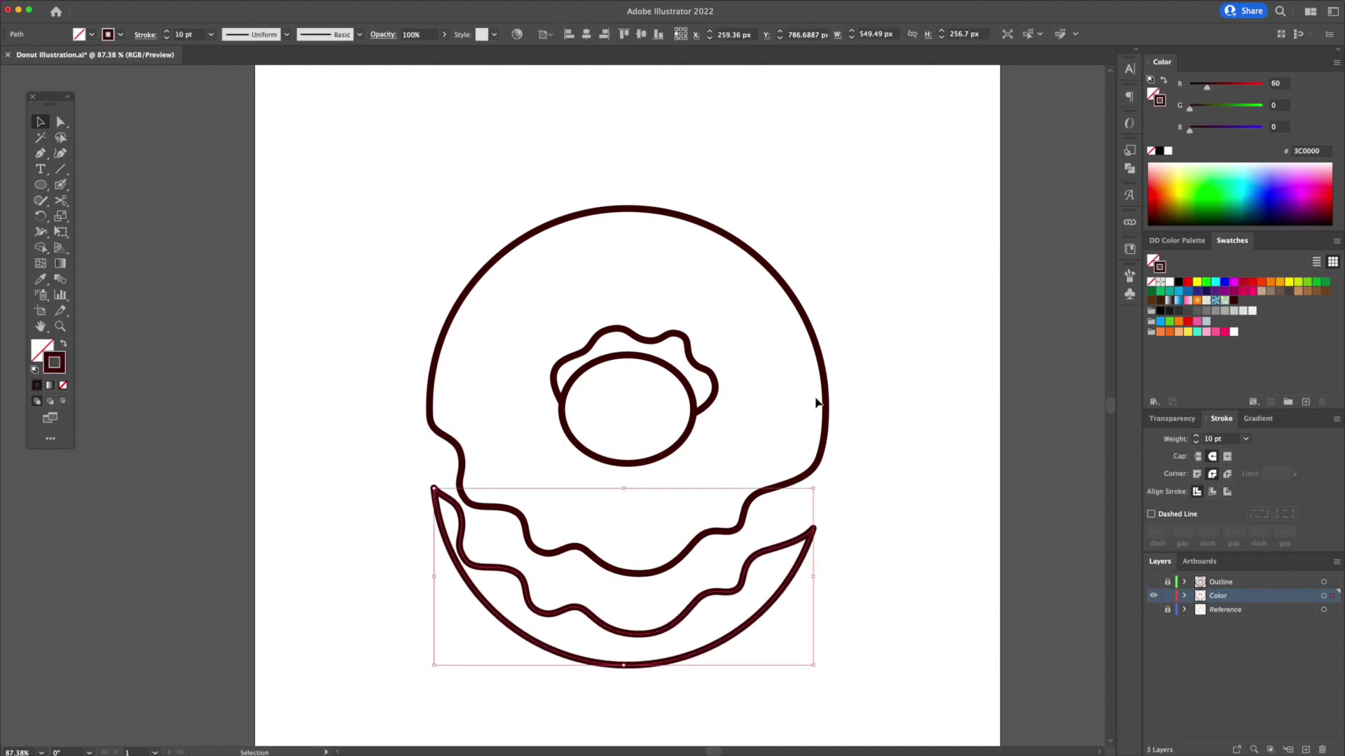
left_click_drag(703, 360, 698, 301)
key("super+z")
key("super+z")
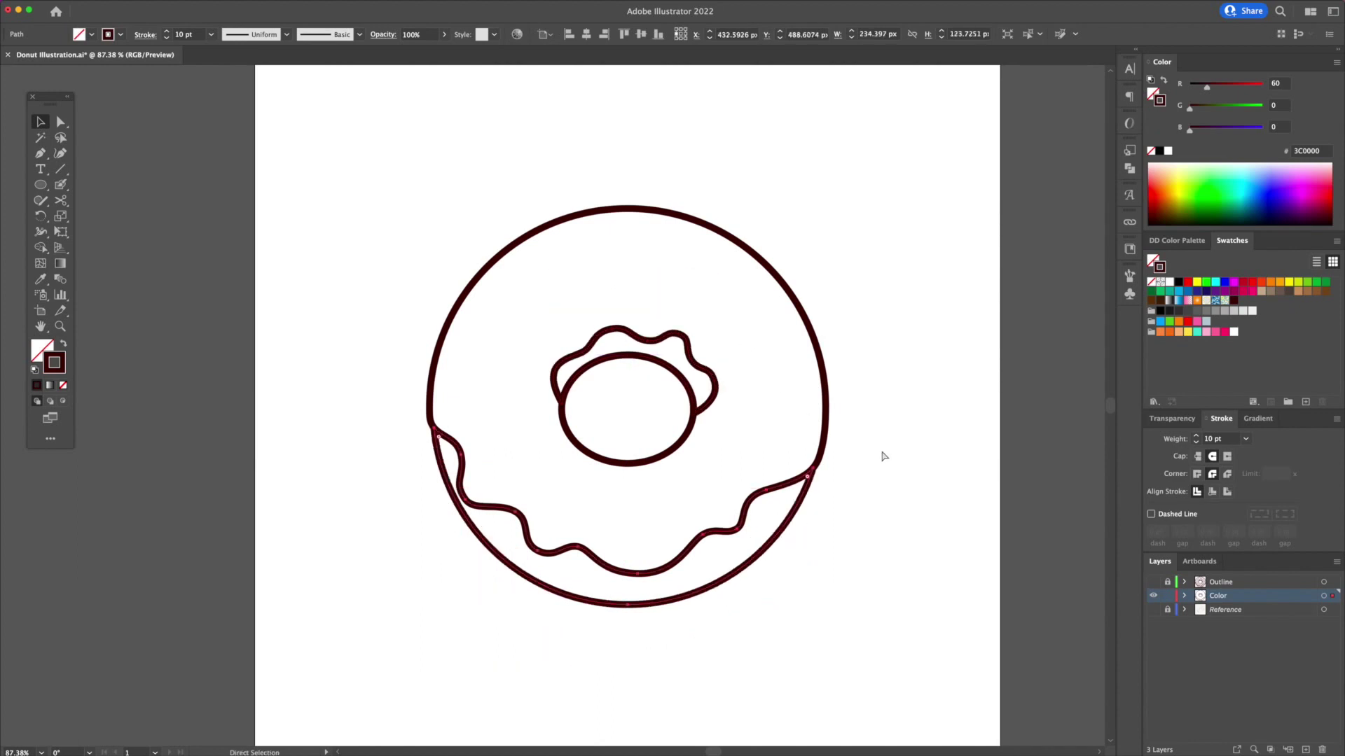
left_click(876, 472)
left_click(877, 476)
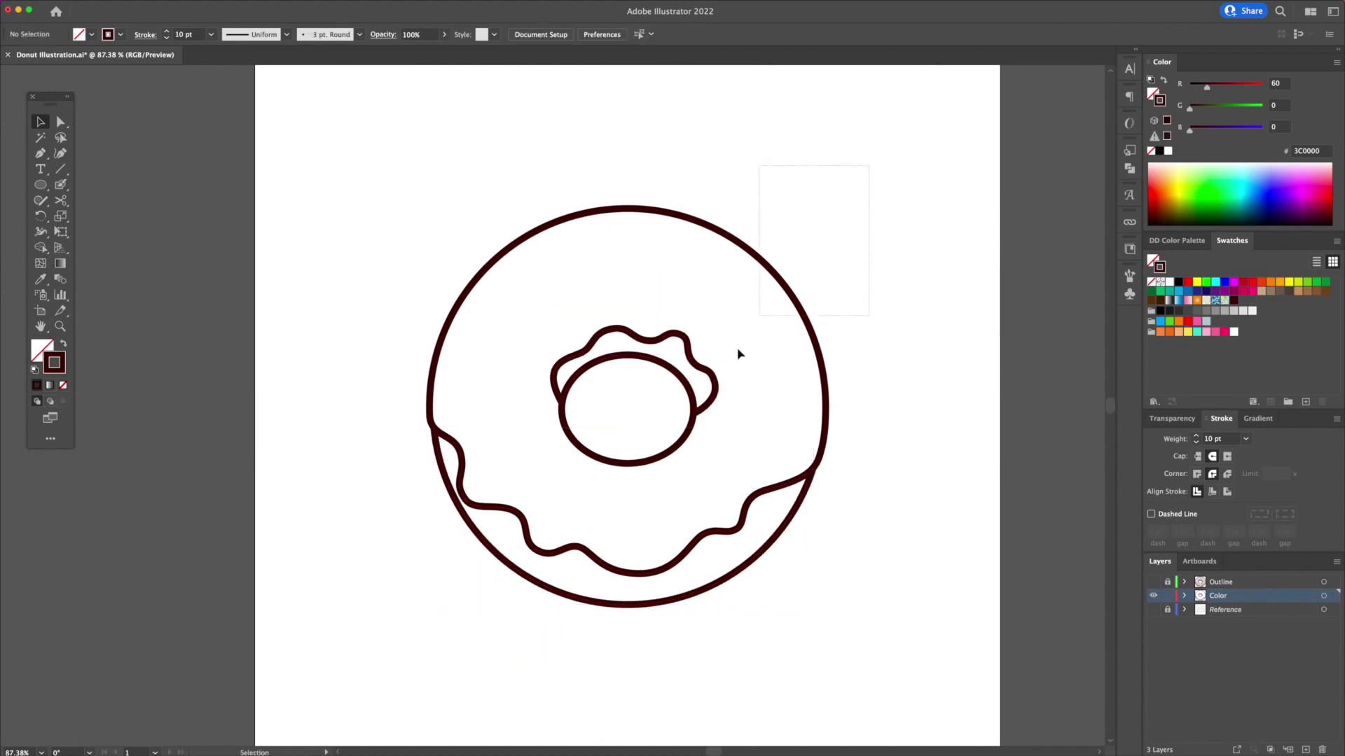
Turn the strokes of all donut shapes on the Color layer into fills and colour them light orange (255, 190, 136).
left_click_drag(738, 353, 449, 620)
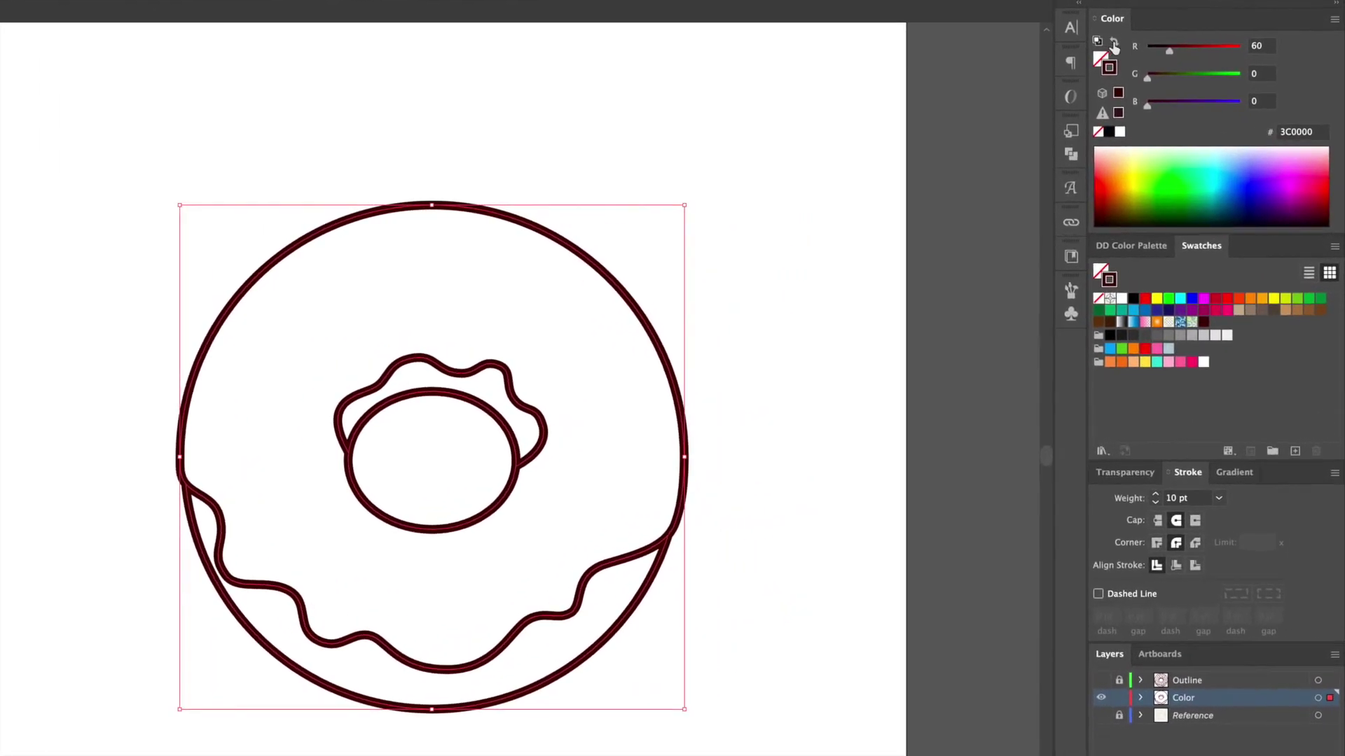
left_click(1161, 82)
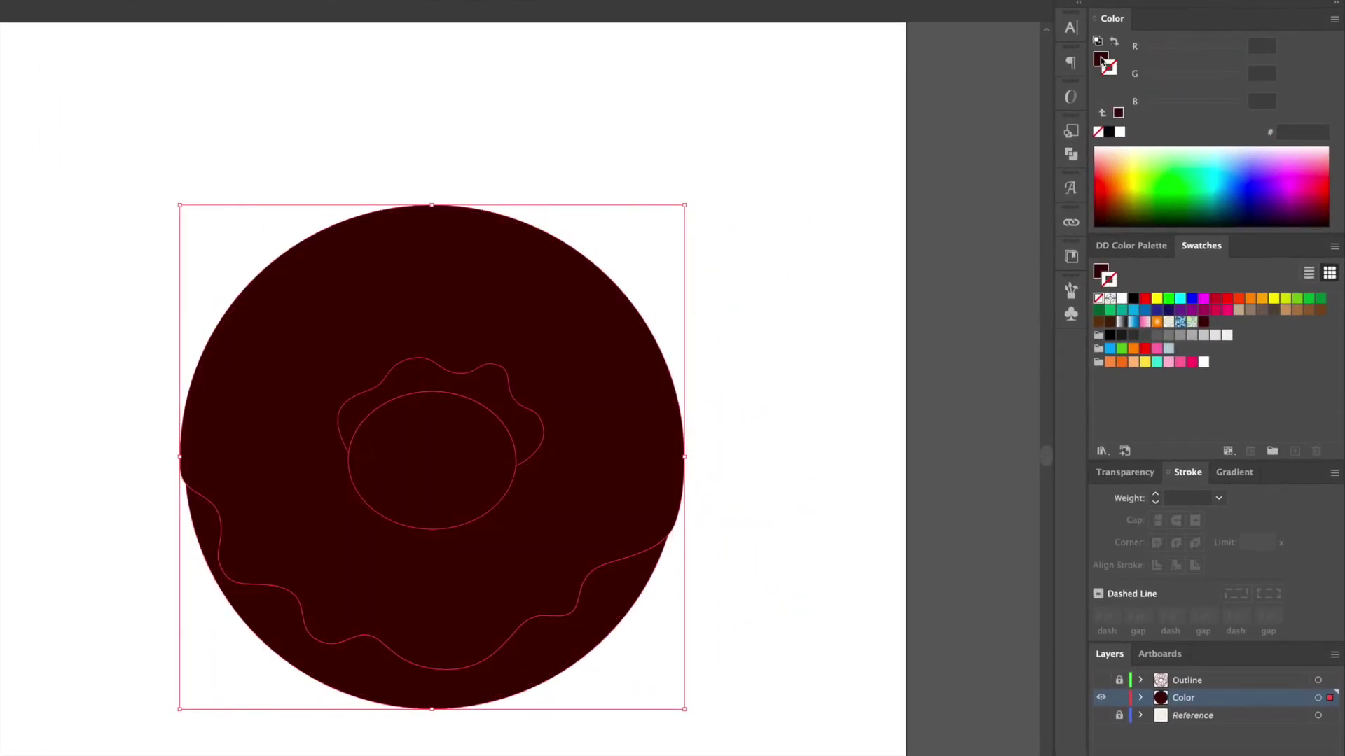
left_click(1102, 60)
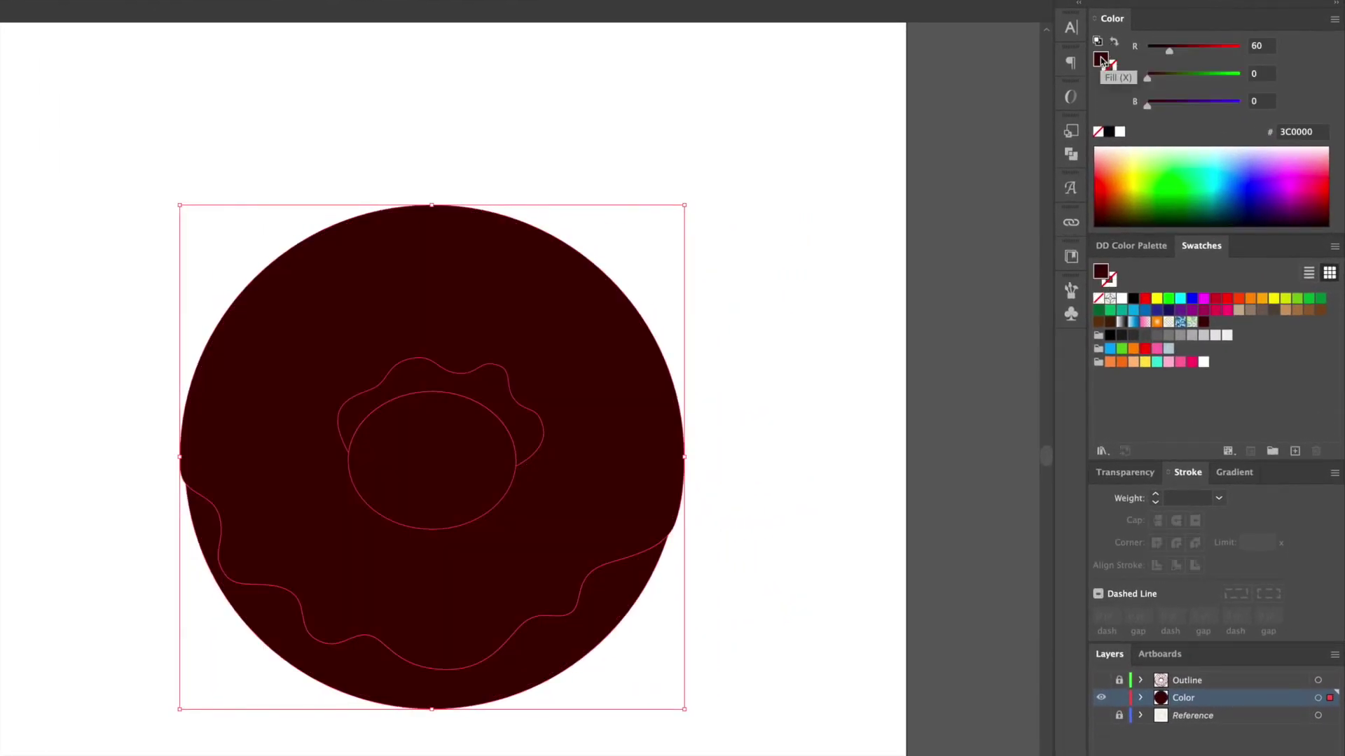
left_click(1136, 362)
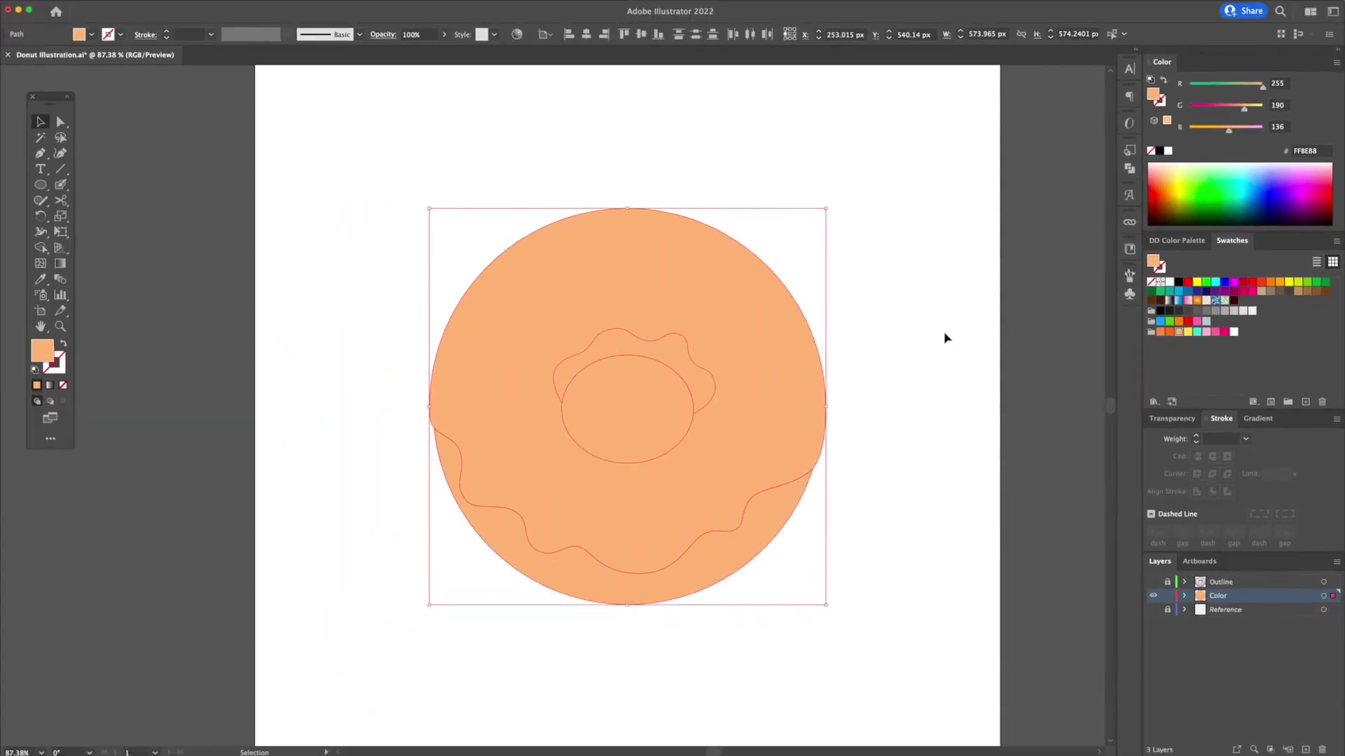
left_click(834, 369)
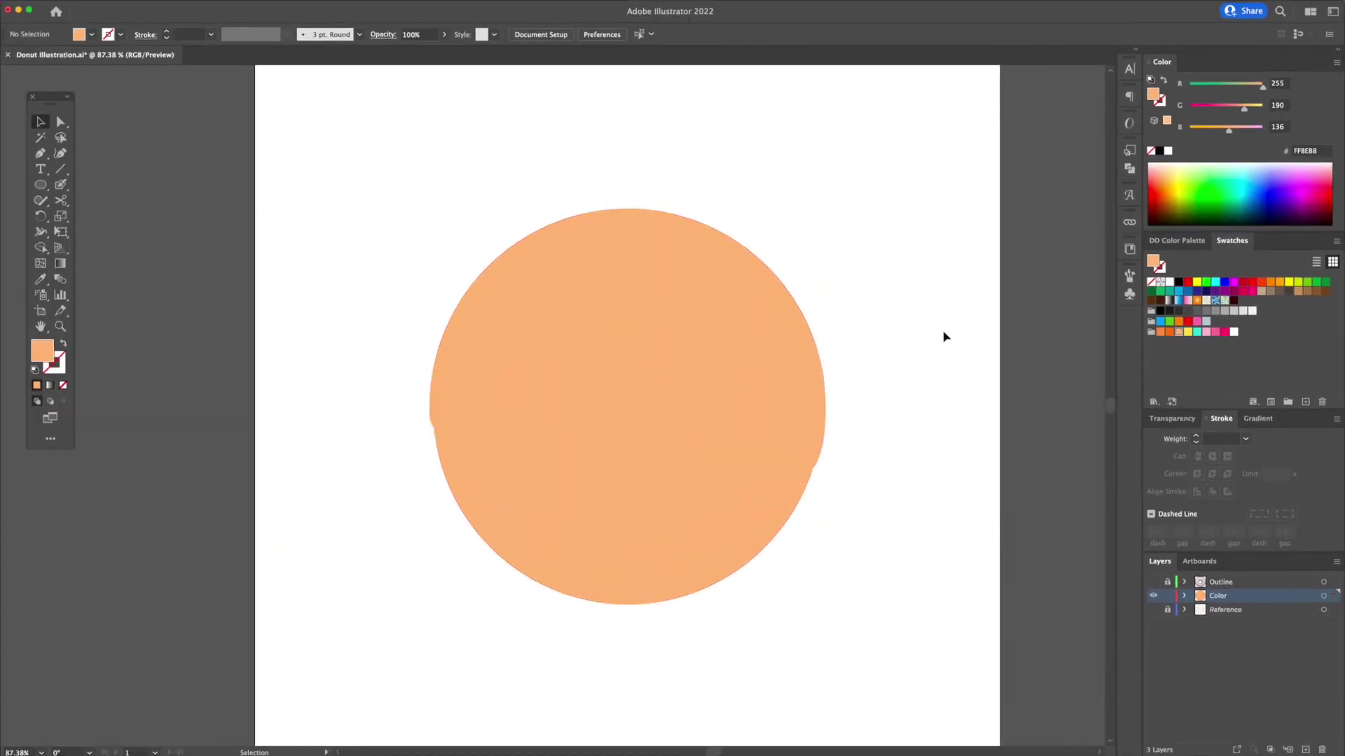
With the Outline layer shown, fill the icing shape with pink FF789F and send it behind the donut hole.
left_click(1152, 582)
left_click(782, 471)
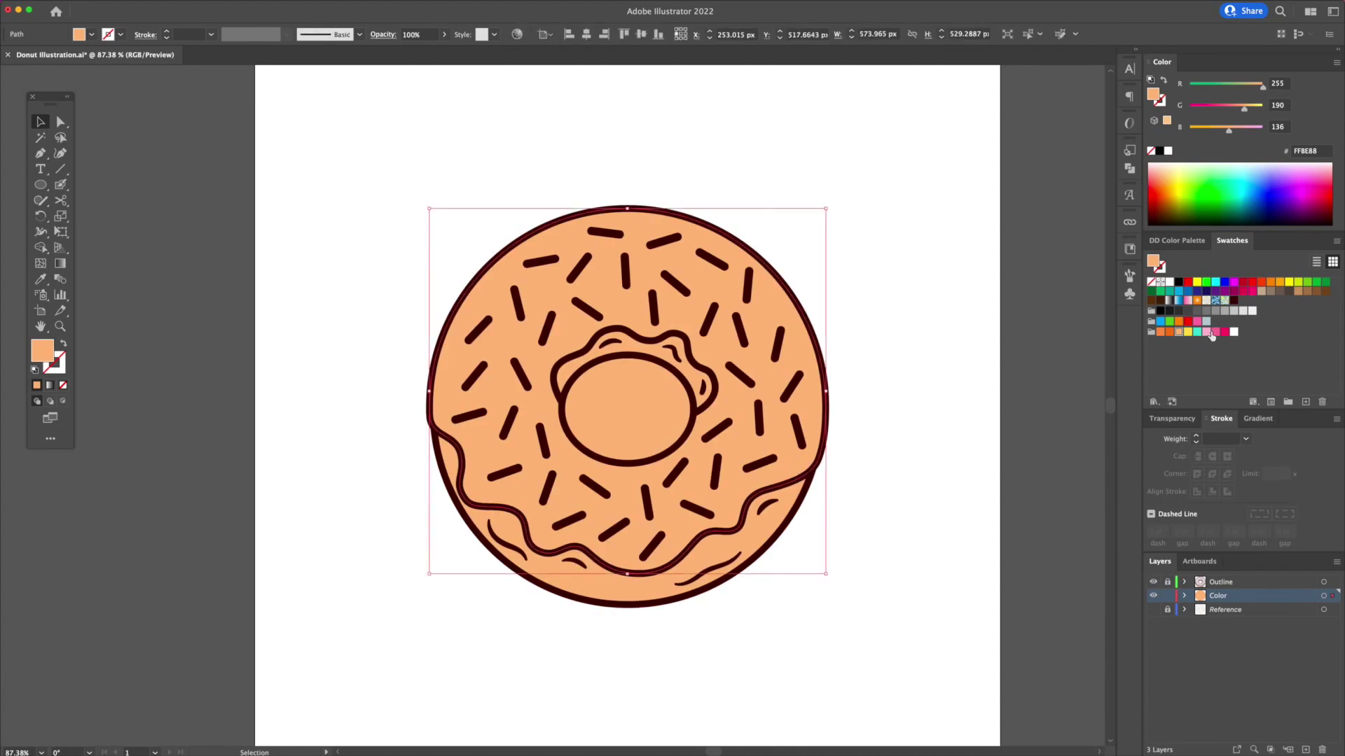
left_click(1215, 333)
right_click(790, 460)
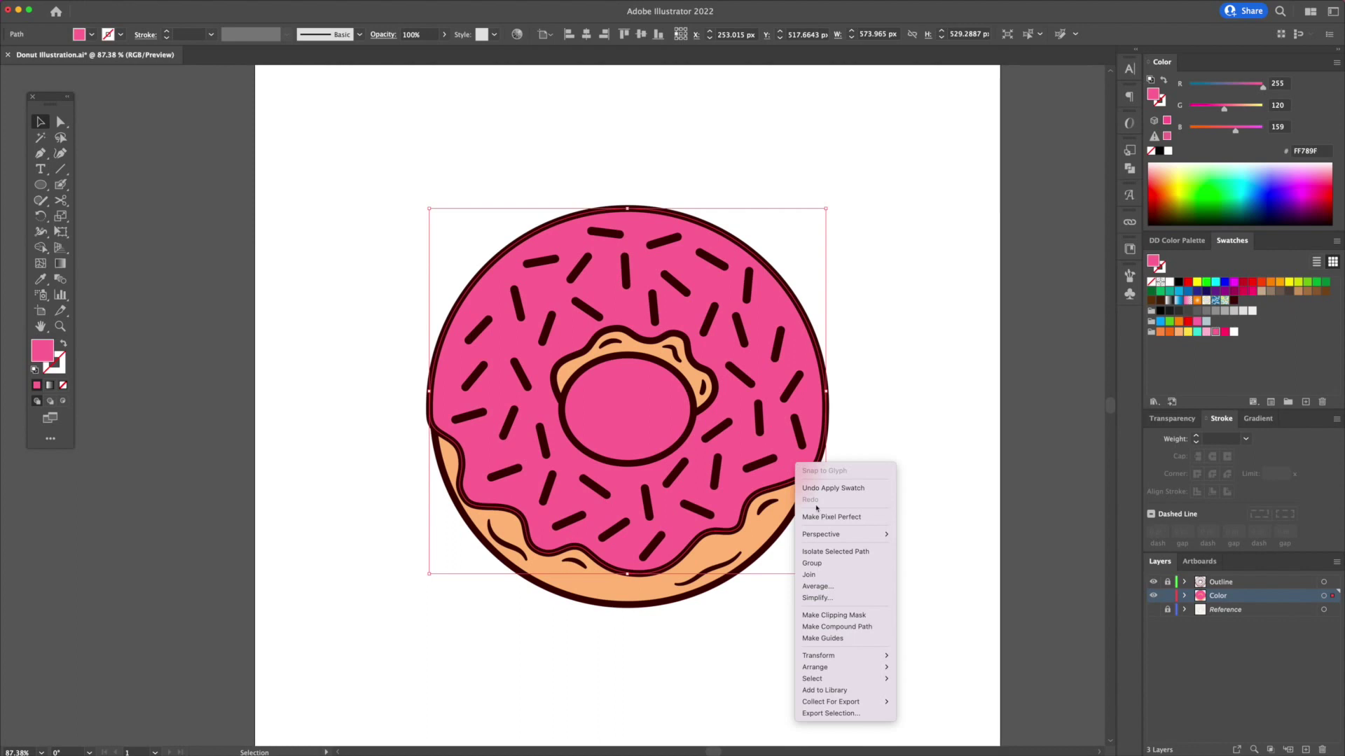
mouse_move(840, 666)
left_click(918, 701)
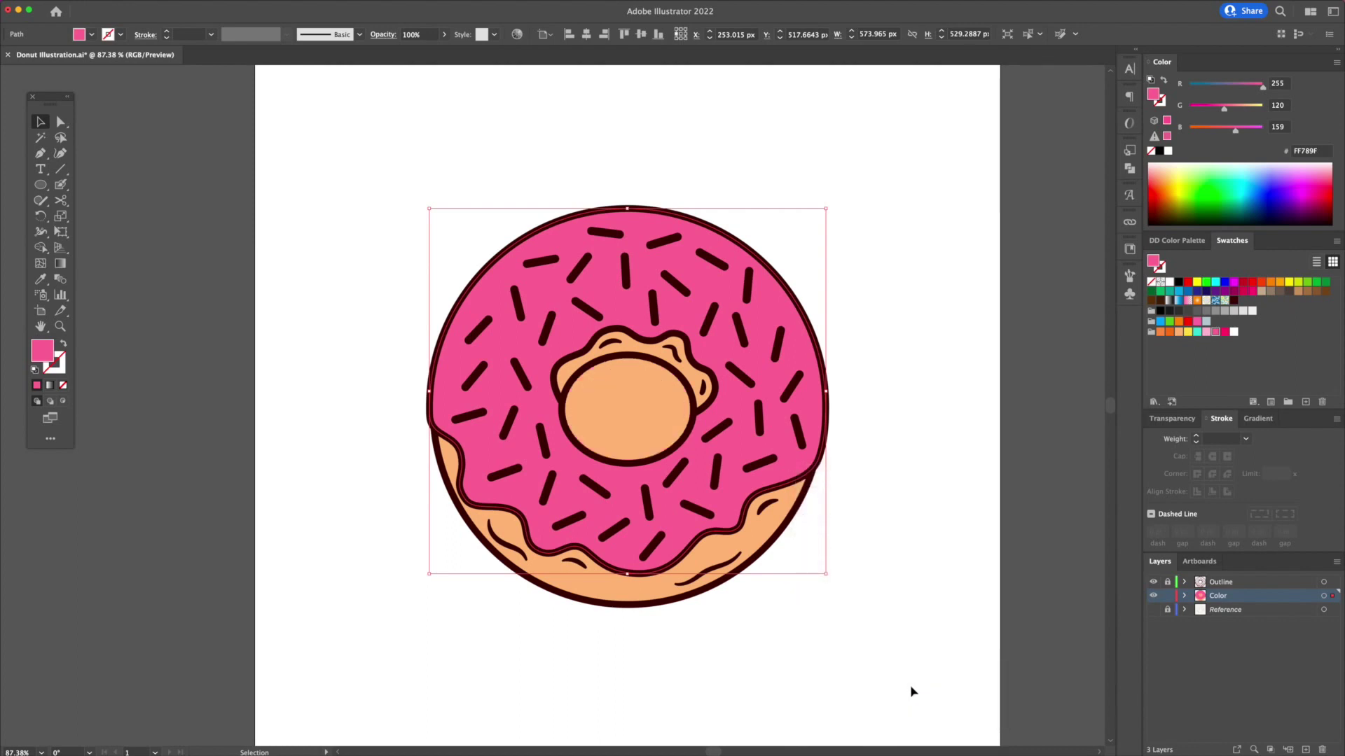
left_click(916, 670)
Fill the donut's centre hole with white sampled from the artboard.
left_click(627, 409)
key("i")
left_click(904, 416)
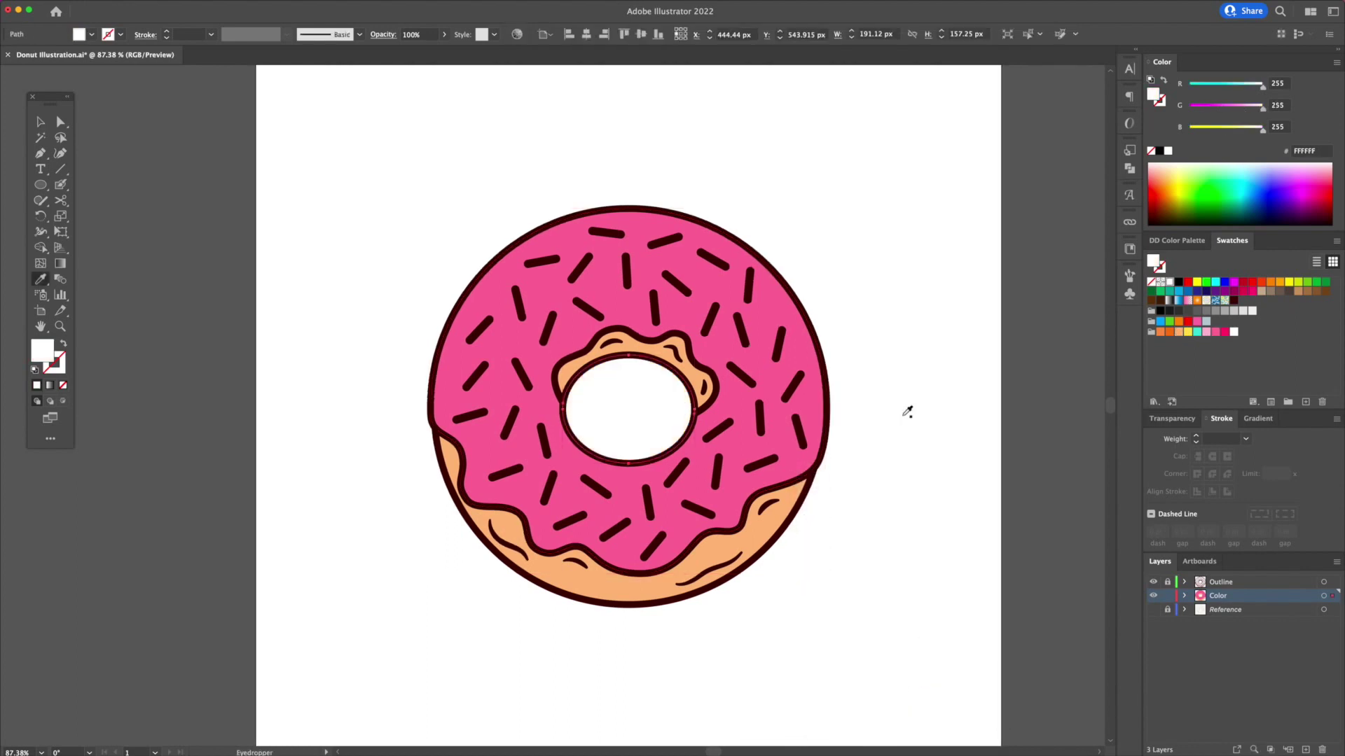
key("v")
left_click(891, 480)
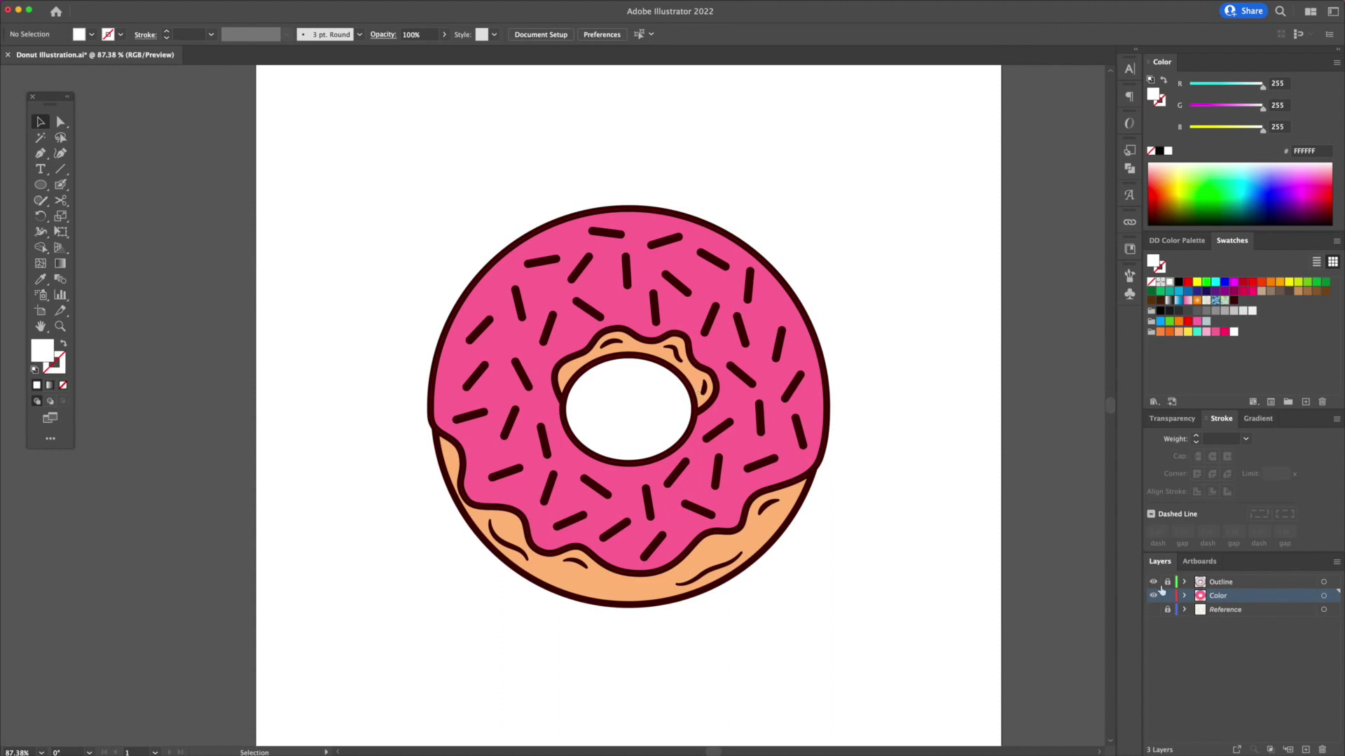
With the Color layer locked and the Outline layer unlocked, fill a scattered set of sprinkles around the donut with white.
left_click(1168, 583)
left_click(1215, 583)
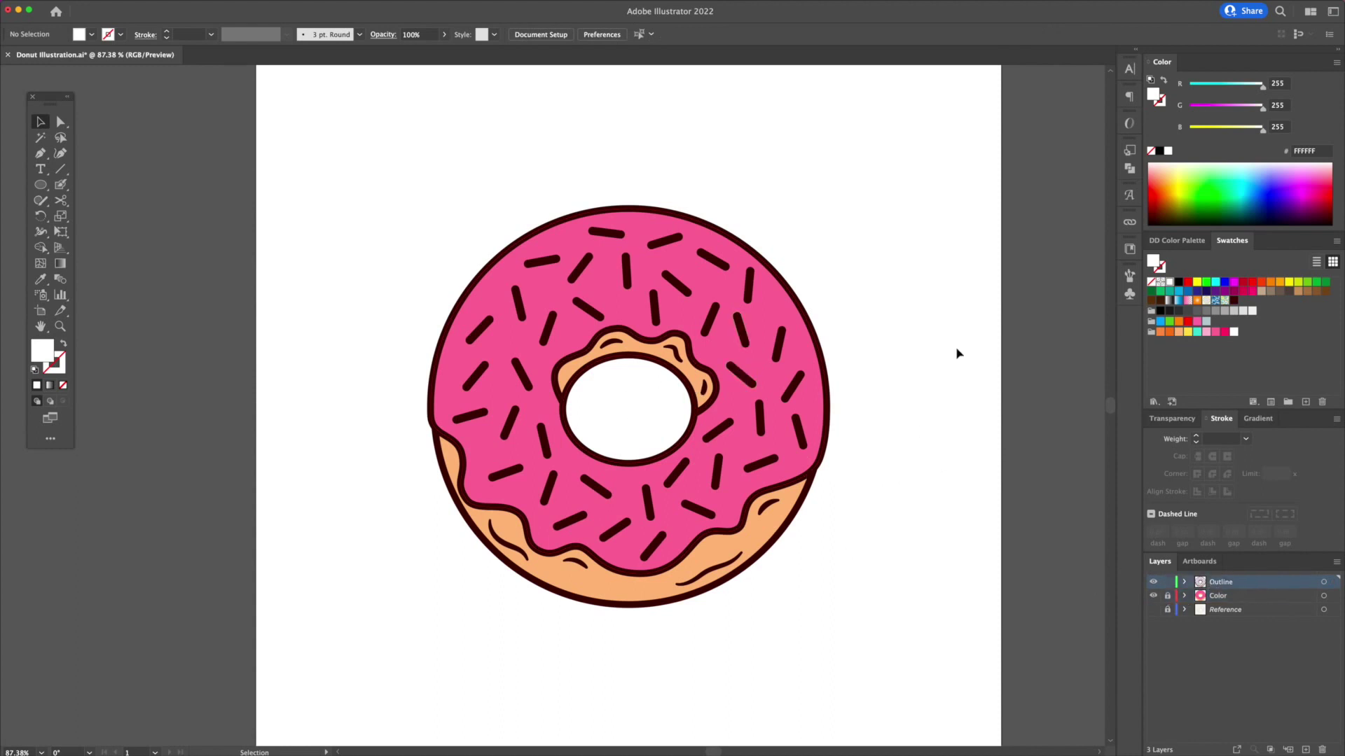
left_click(751, 298)
left_click(676, 284, "shift")
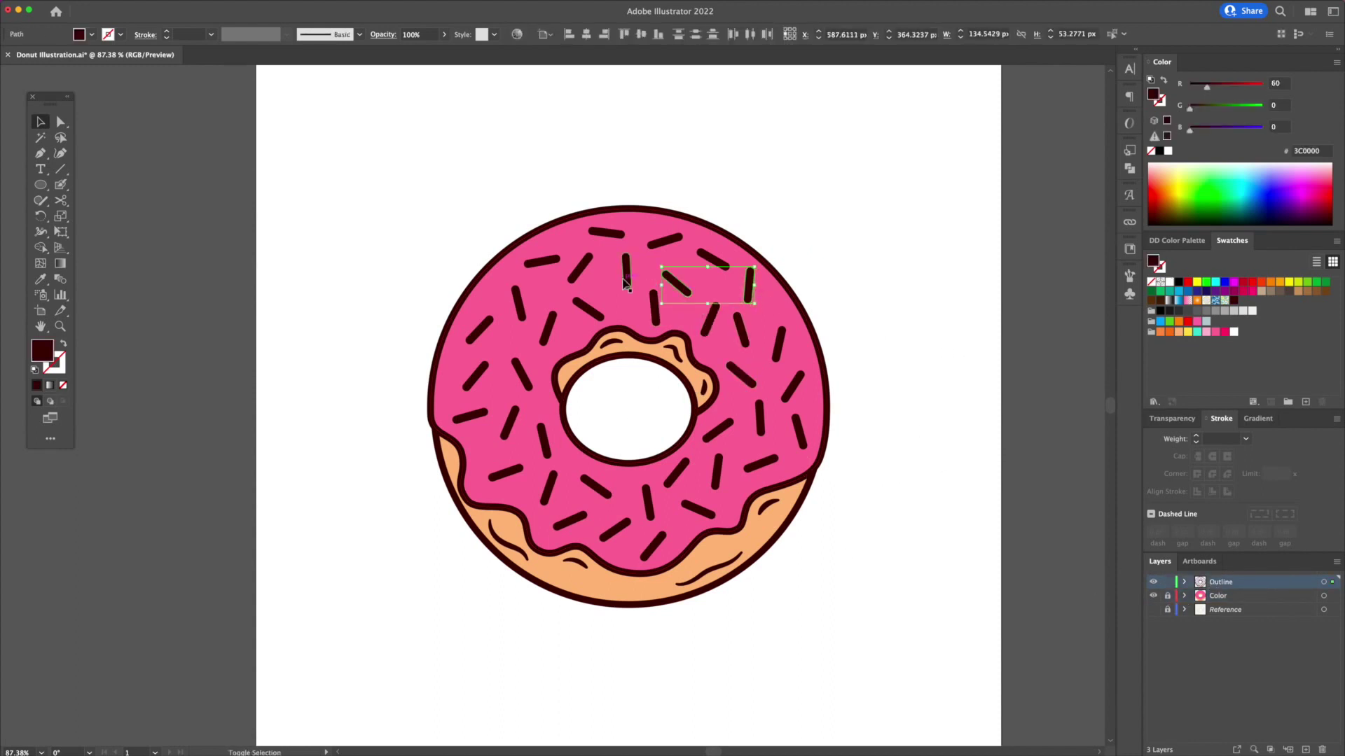
left_click(579, 268, "shift")
left_click(548, 328, "shift")
left_click(476, 376, "shift")
left_click(543, 440, "shift")
left_click(566, 522, "shift")
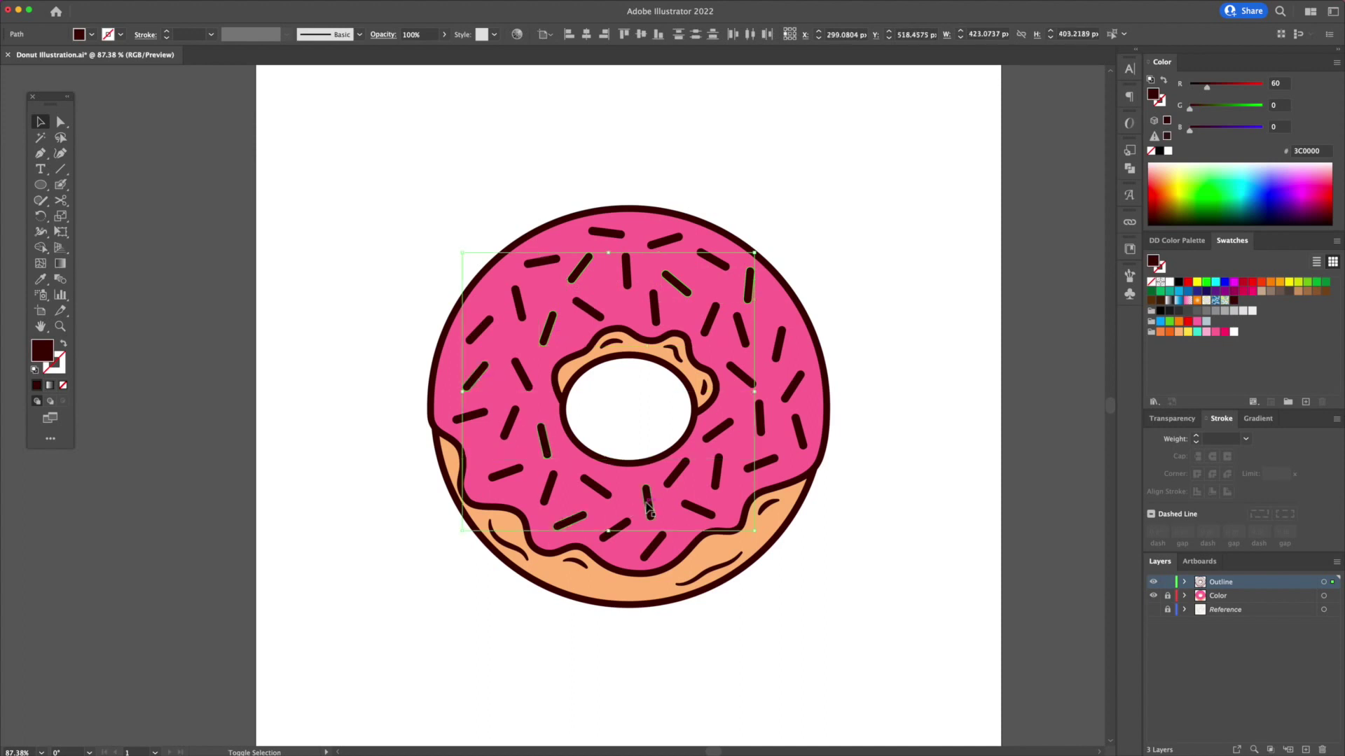
left_click(795, 390, "shift")
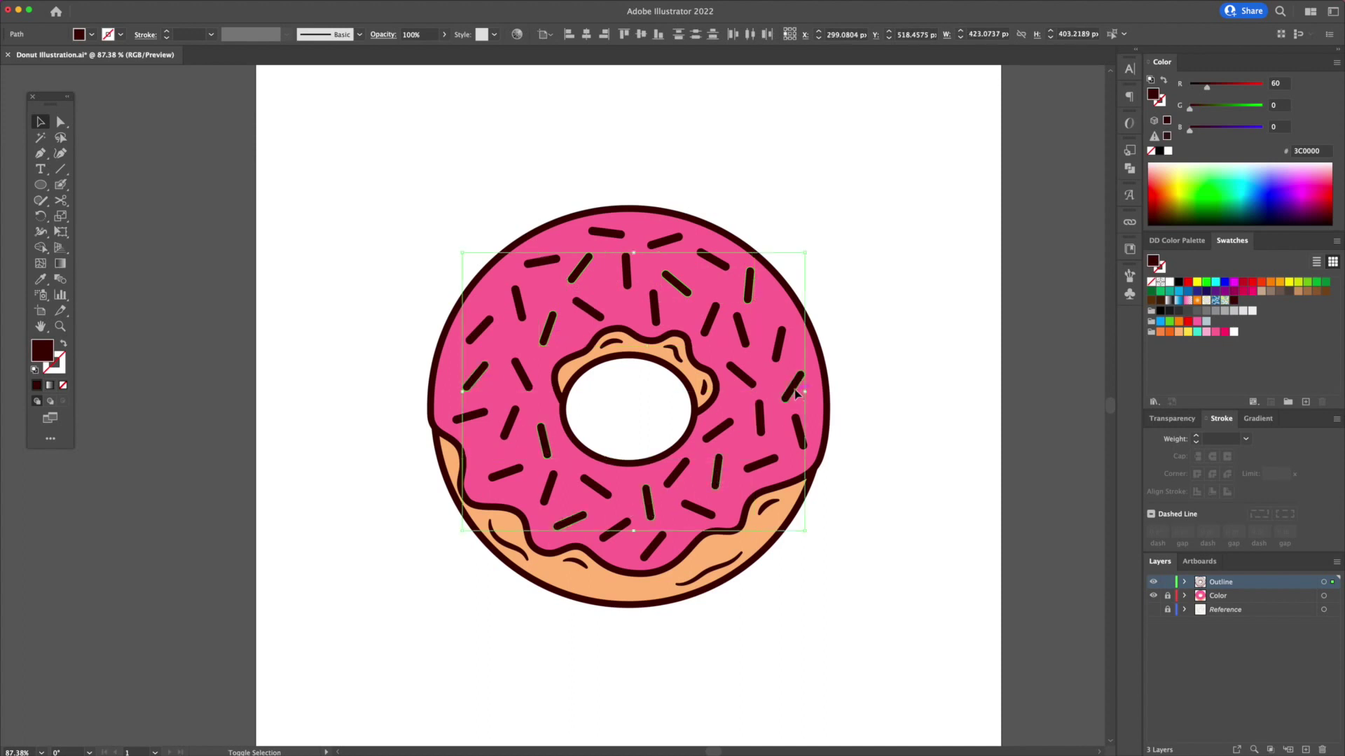
left_click(1233, 332)
left_click(909, 294)
Fill a second scattered set of dark sprinkles around the icing with yellow.
left_click(664, 241)
left_click(588, 309, "shift")
left_click(518, 303, "shift")
left_click(510, 422, "shift")
left_click(596, 486, "shift")
left_click(761, 463, "shift")
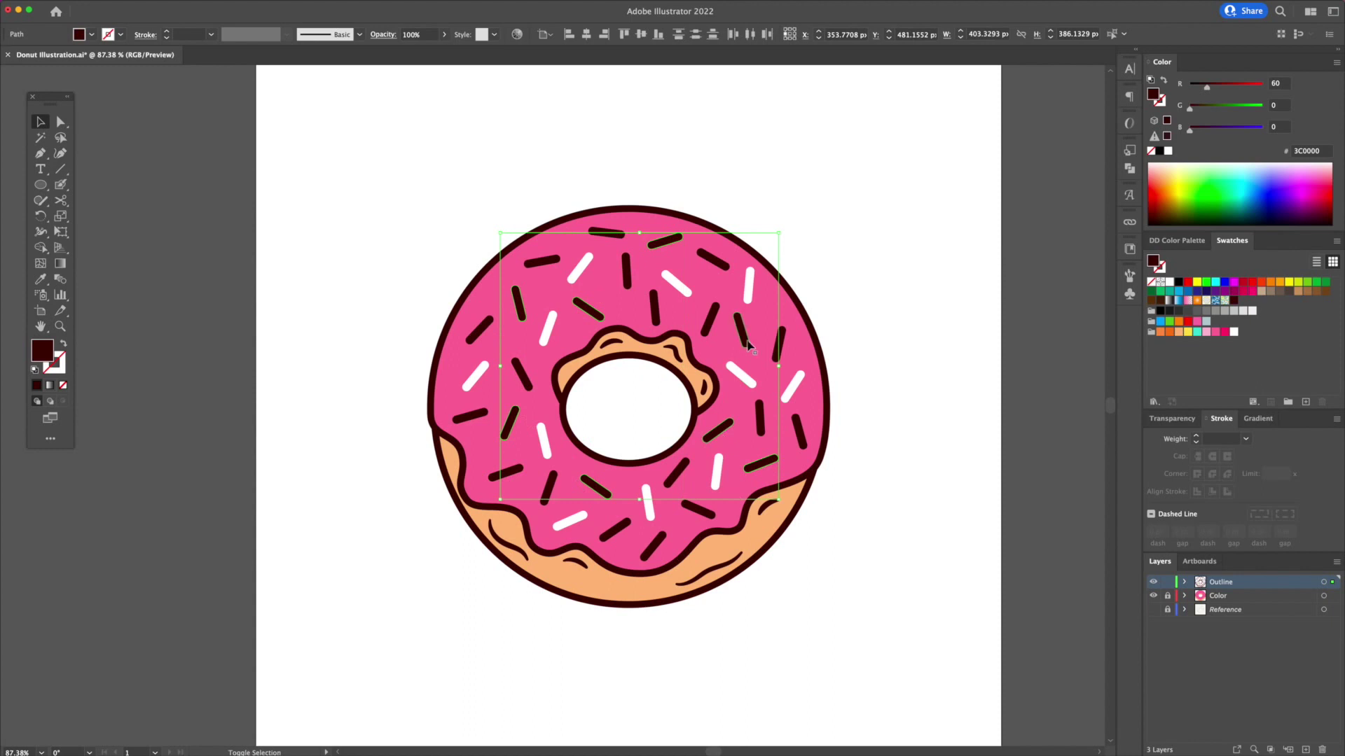
left_click(1188, 332)
left_click(946, 348)
Fill a third scattered set of dark sprinkles around the icing with turquoise 74E2D7.
left_click(799, 431)
left_click(778, 344, "shift")
left_click(711, 319, "shift")
left_click(626, 272, "shift")
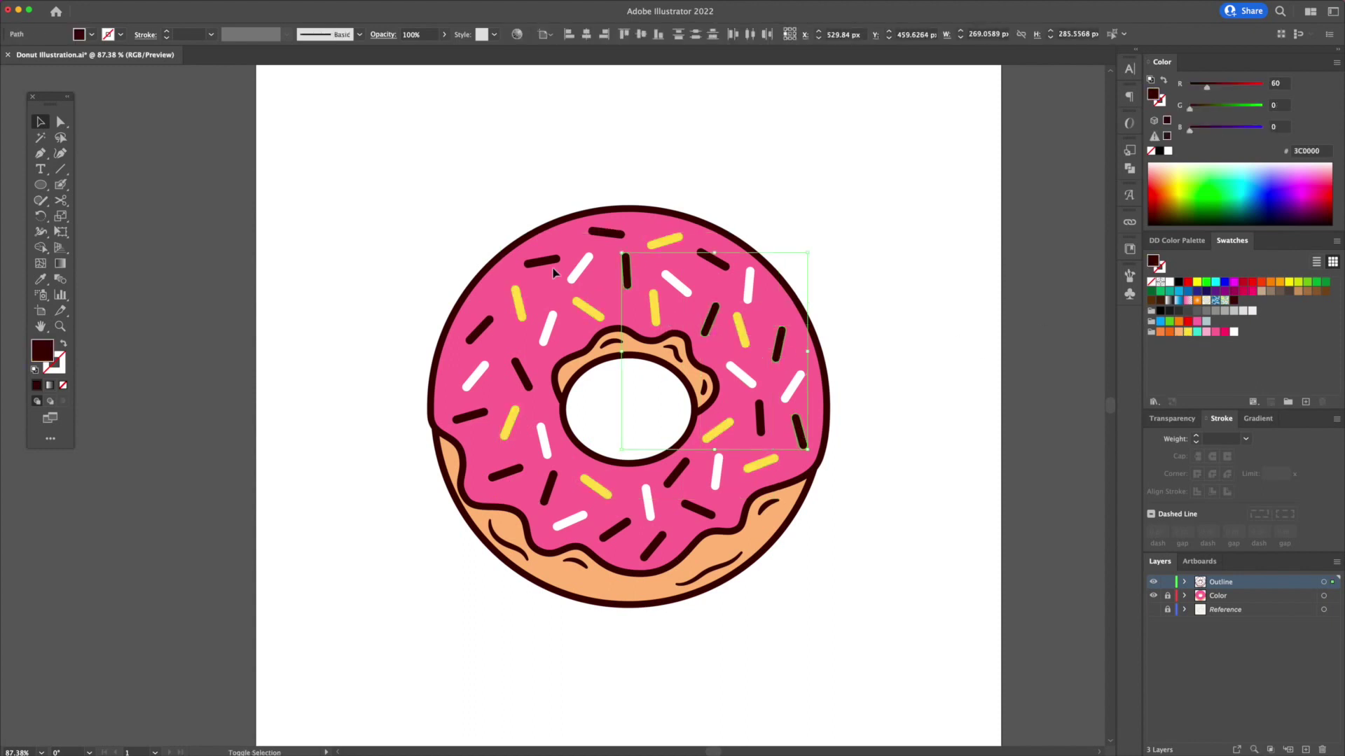
left_click(542, 261, "shift")
left_click(471, 416, "shift")
left_click(548, 488, "shift")
left_click(615, 530, "shift")
left_click(1197, 332)
left_click(849, 228)
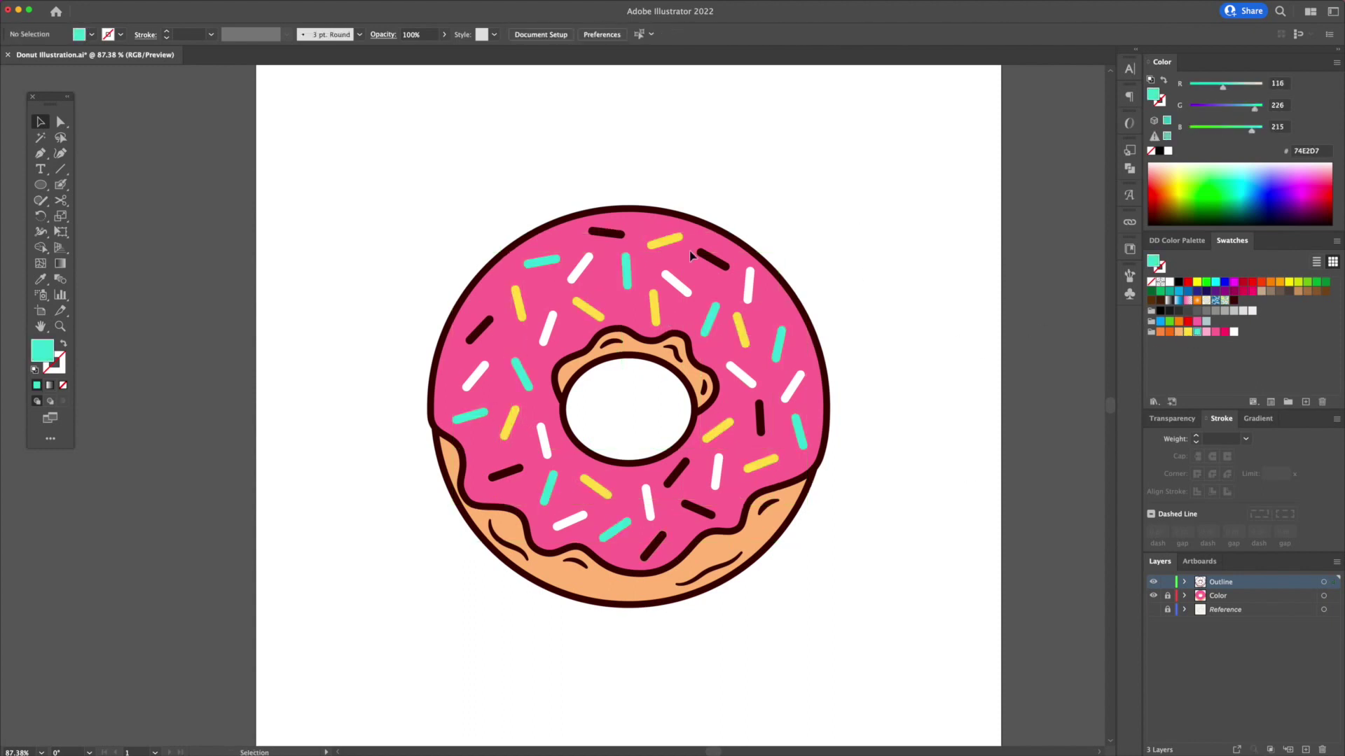
left_click(606, 233)
left_click(713, 260, "shift")
left_click(760, 415, "shift")
left_click(616, 427)
Fill the dark sprinkles at the donut's top and right side with turquoise and the upper-right one with yellow.
left_click(606, 232)
left_click(1197, 332)
left_click(876, 273)
left_click(713, 260)
left_click(1188, 332)
left_click(890, 408)
left_click(760, 418)
left_click(1196, 332)
left_click(875, 413)
Fill the dark sprinkles below and right of the hole, one with turquoise and the other two with yellow.
left_click(699, 510)
left_click(1197, 332)
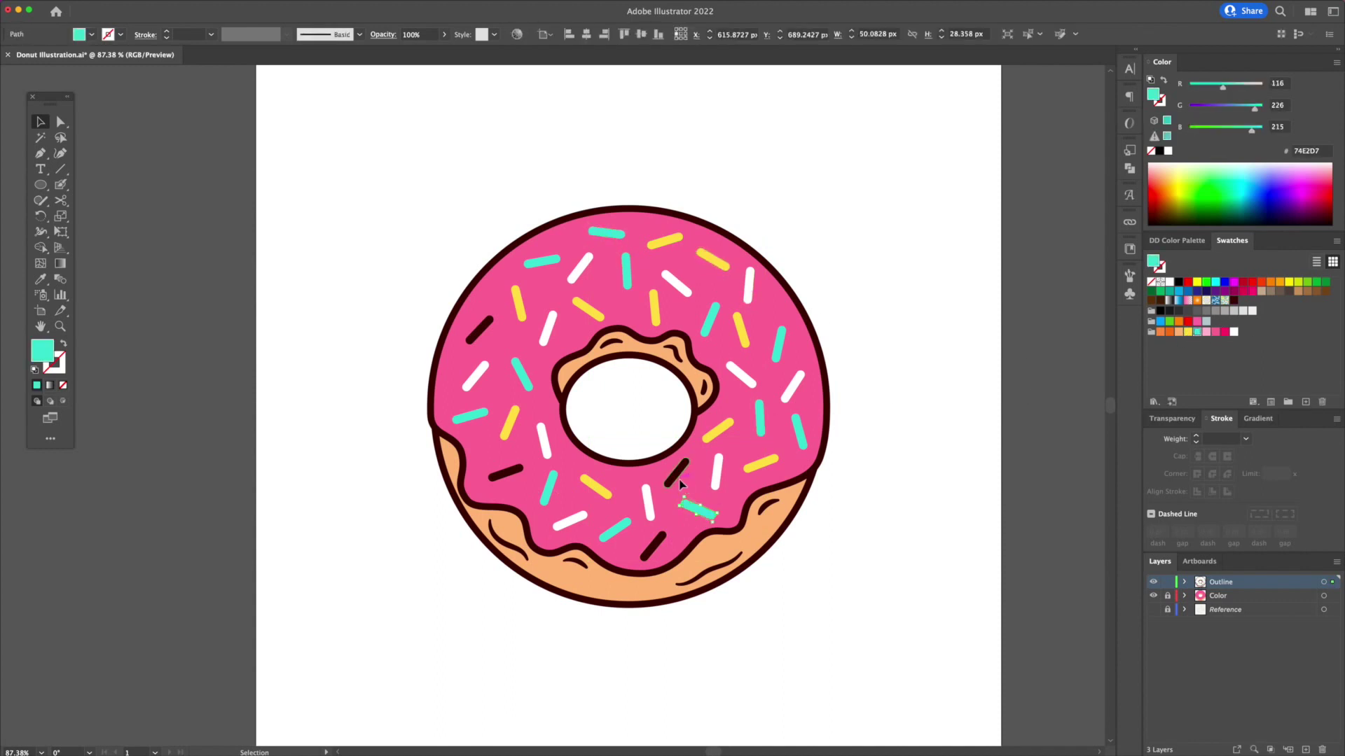
left_click(676, 475)
left_click(1188, 332)
left_click(655, 551)
left_click(1188, 332)
left_click(895, 430)
Fill the last dark sprinkles on the donut's left side, the lower one with white and the upper one with turquoise.
left_click(504, 473)
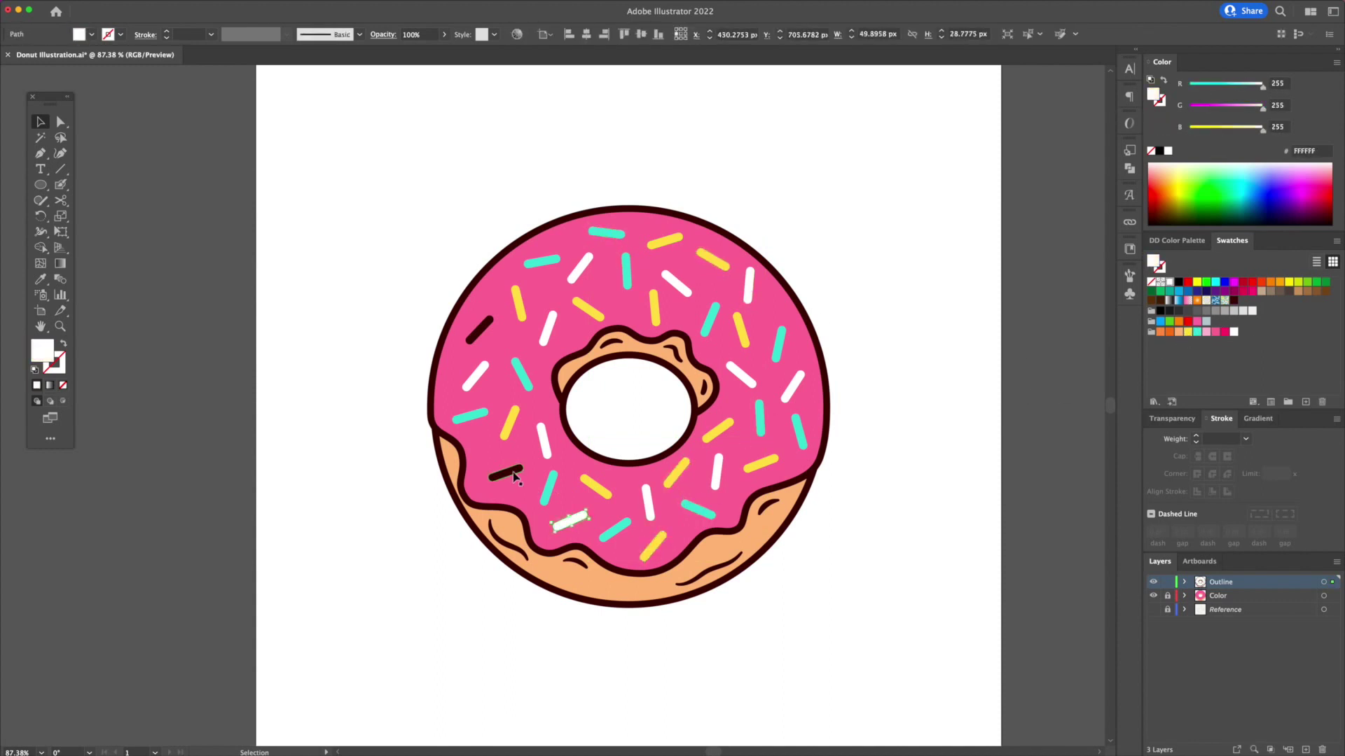
left_click(1234, 332)
left_click(480, 328)
left_click(1197, 332)
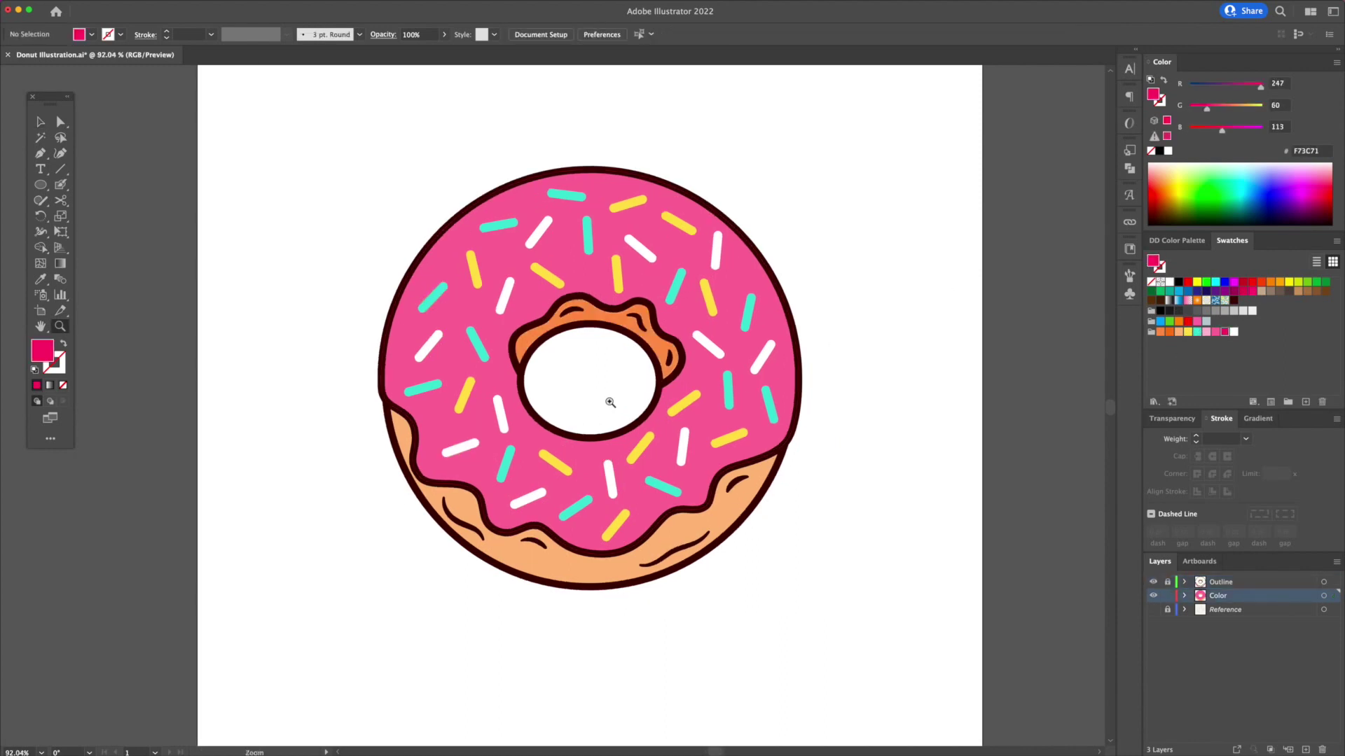
Draw the wavy inner edge of a dark pink F73C71 shadow across the icing from upper right to lower left with the Pen tool.
left_click_drag(610, 403, 703, 288)
left_click_drag(876, 323, 873, 329)
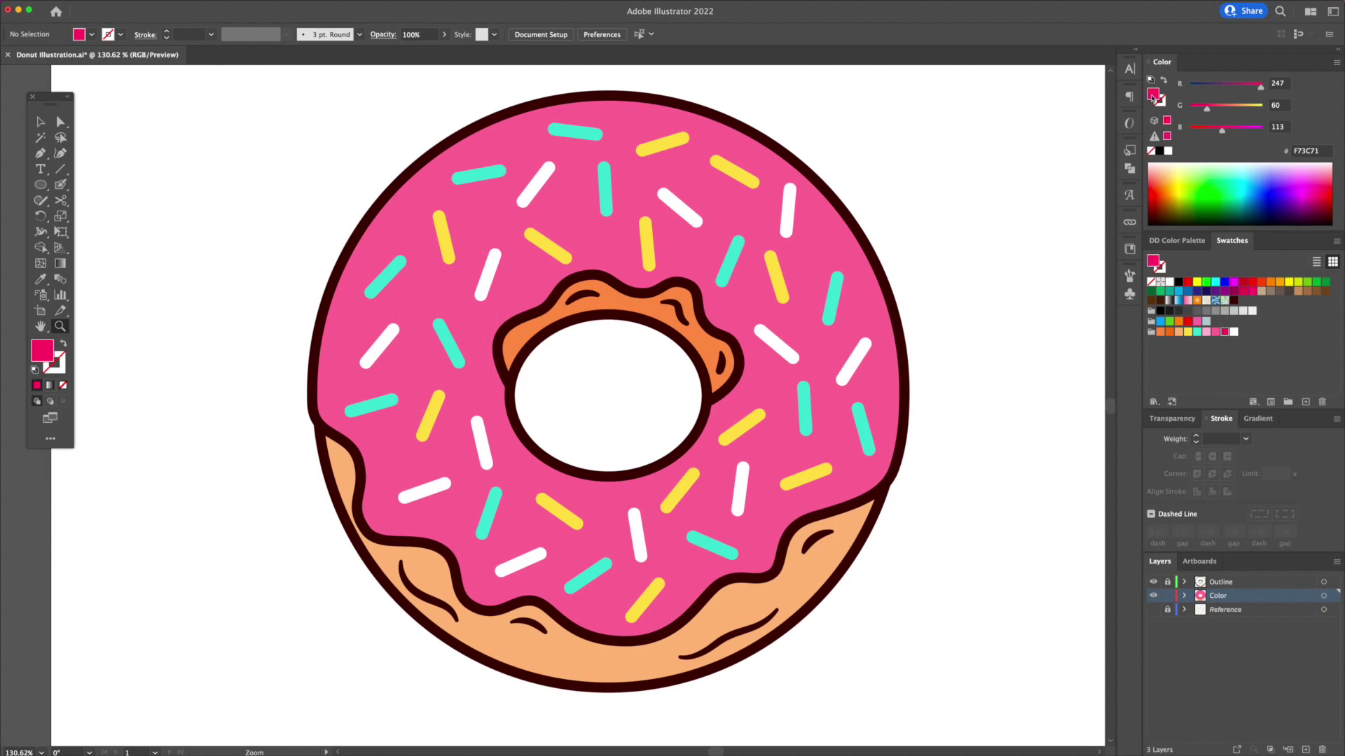
left_click(853, 202)
left_click_drag(797, 464, 757, 483)
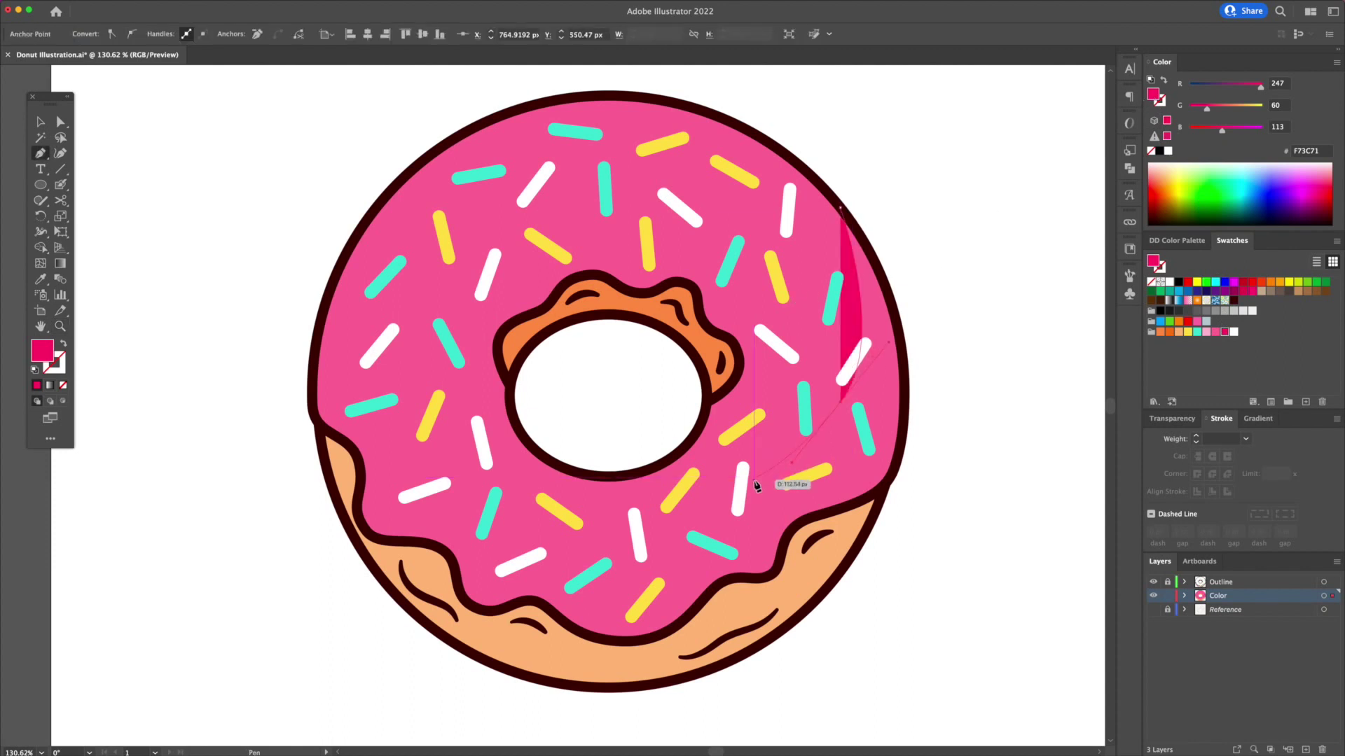
left_click_drag(716, 540, 606, 564)
left_click_drag(512, 536, 482, 537)
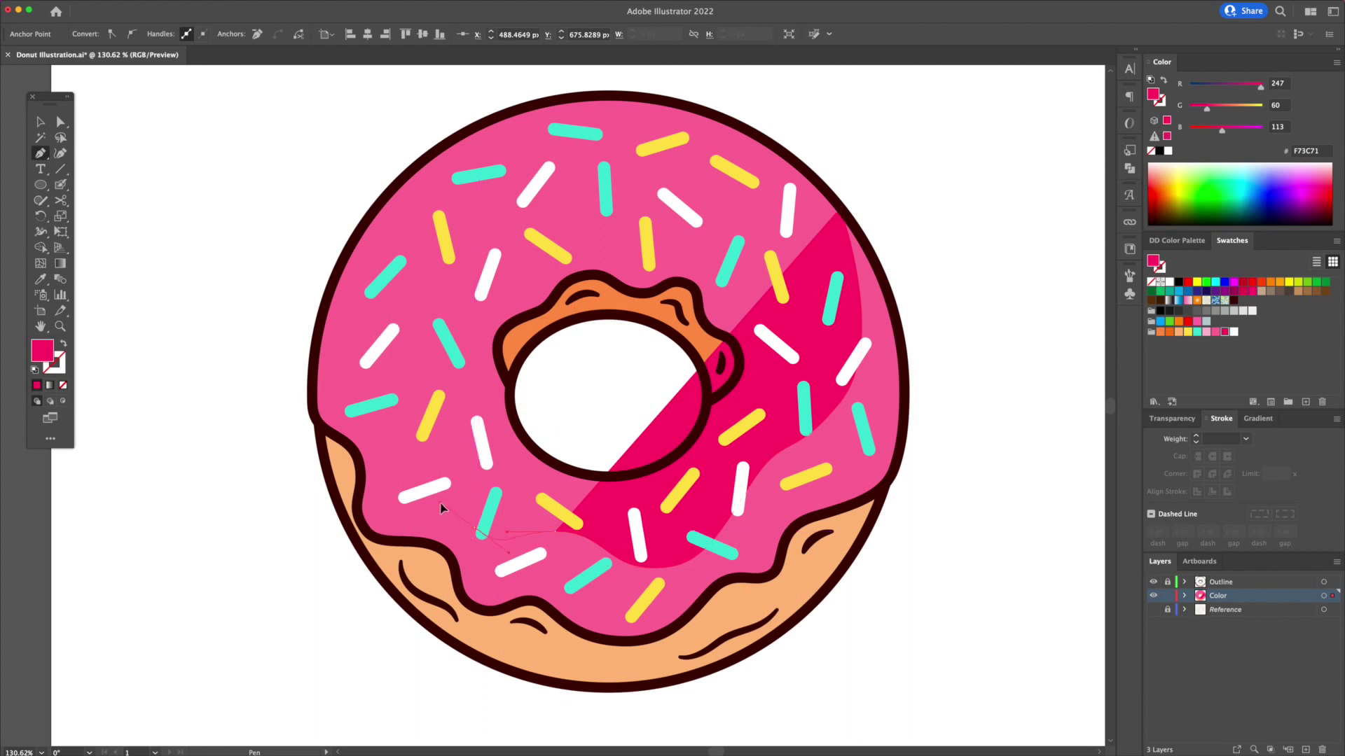
left_click_drag(442, 513, 441, 510)
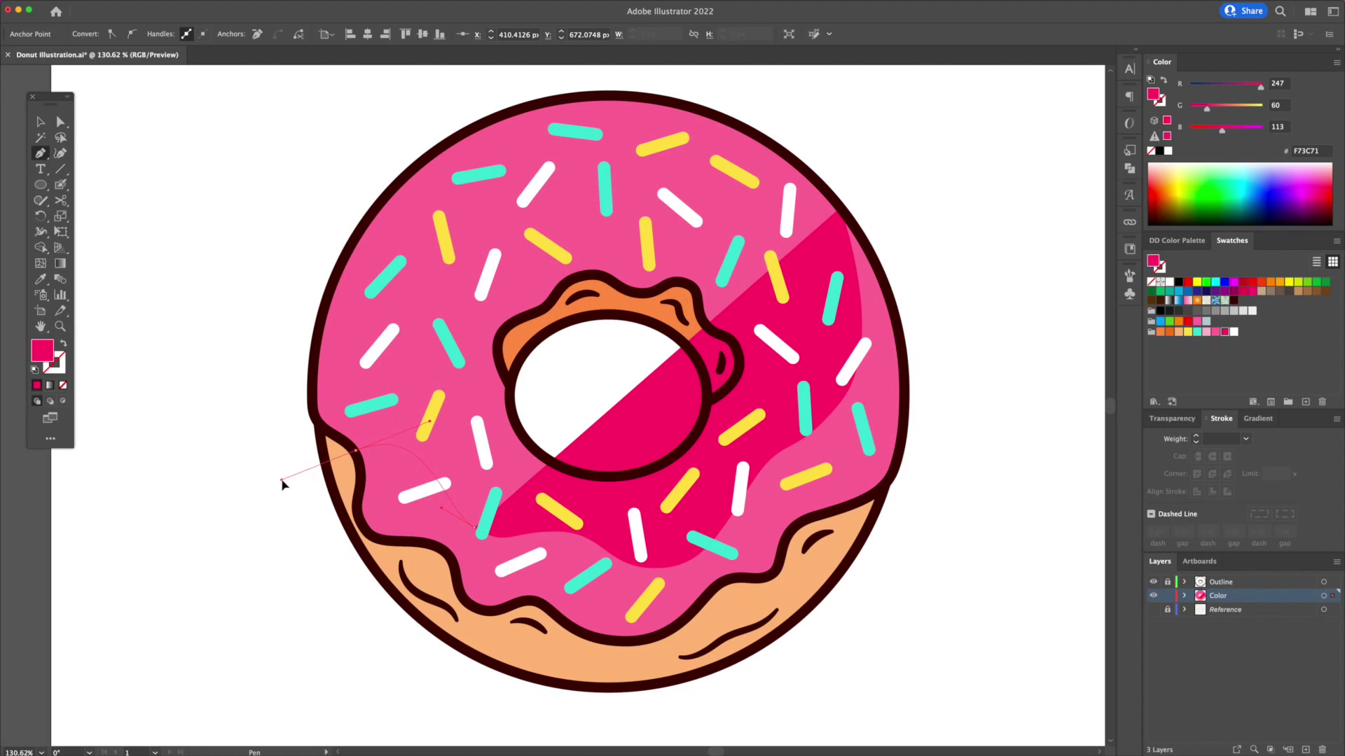
left_click_drag(282, 484, 282, 482)
left_click(315, 476)
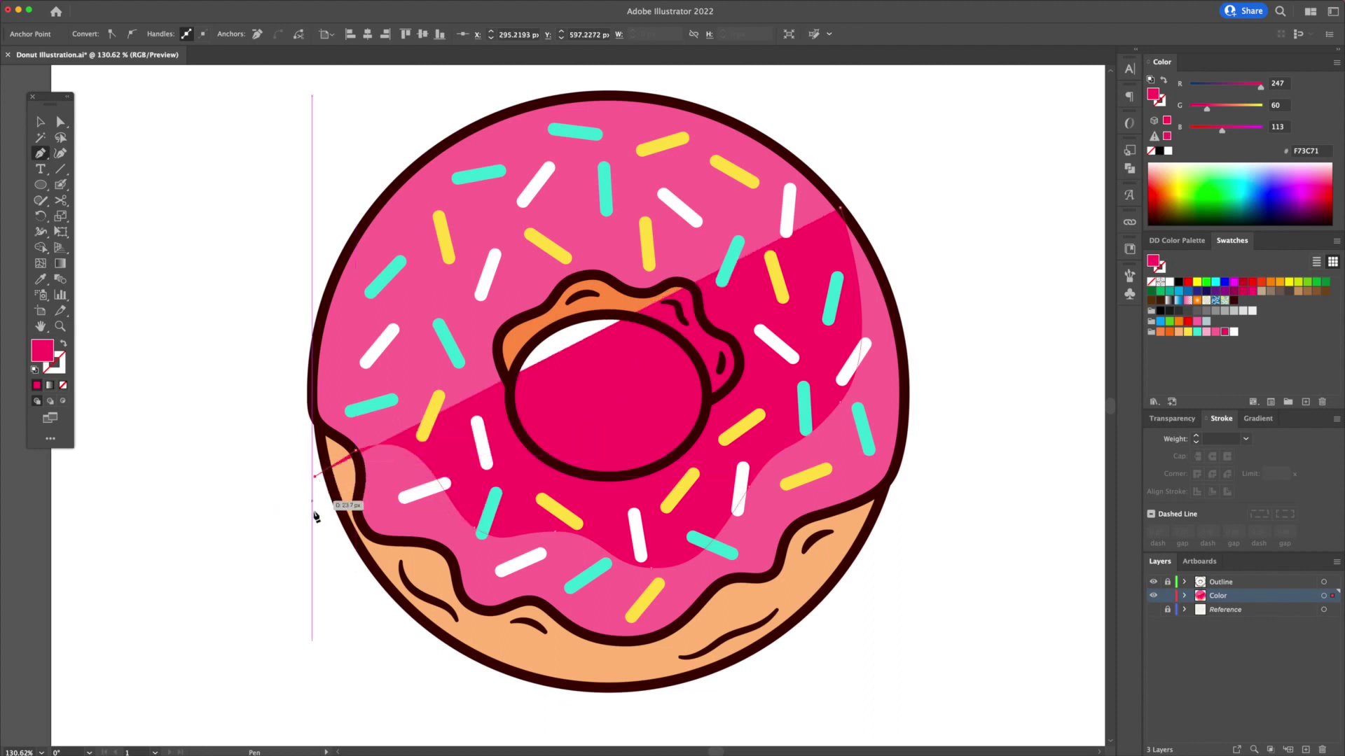
Continue the shadow path around the outside of the donut's lower and right sides and close it at its start point.
left_click(323, 568)
left_click(449, 640)
left_click(553, 683)
left_click(771, 662)
left_click(907, 588)
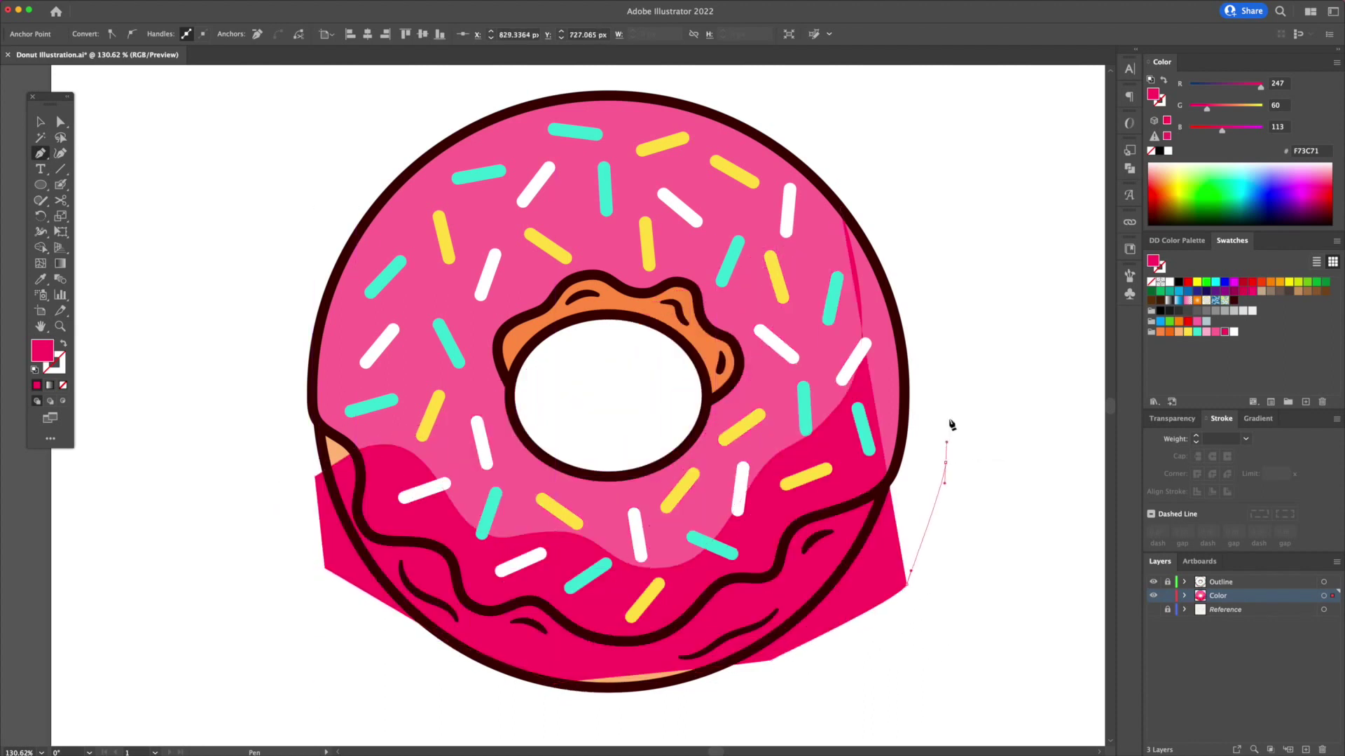
left_click(949, 365)
left_click(937, 259)
left_click(900, 210)
left_click(843, 208)
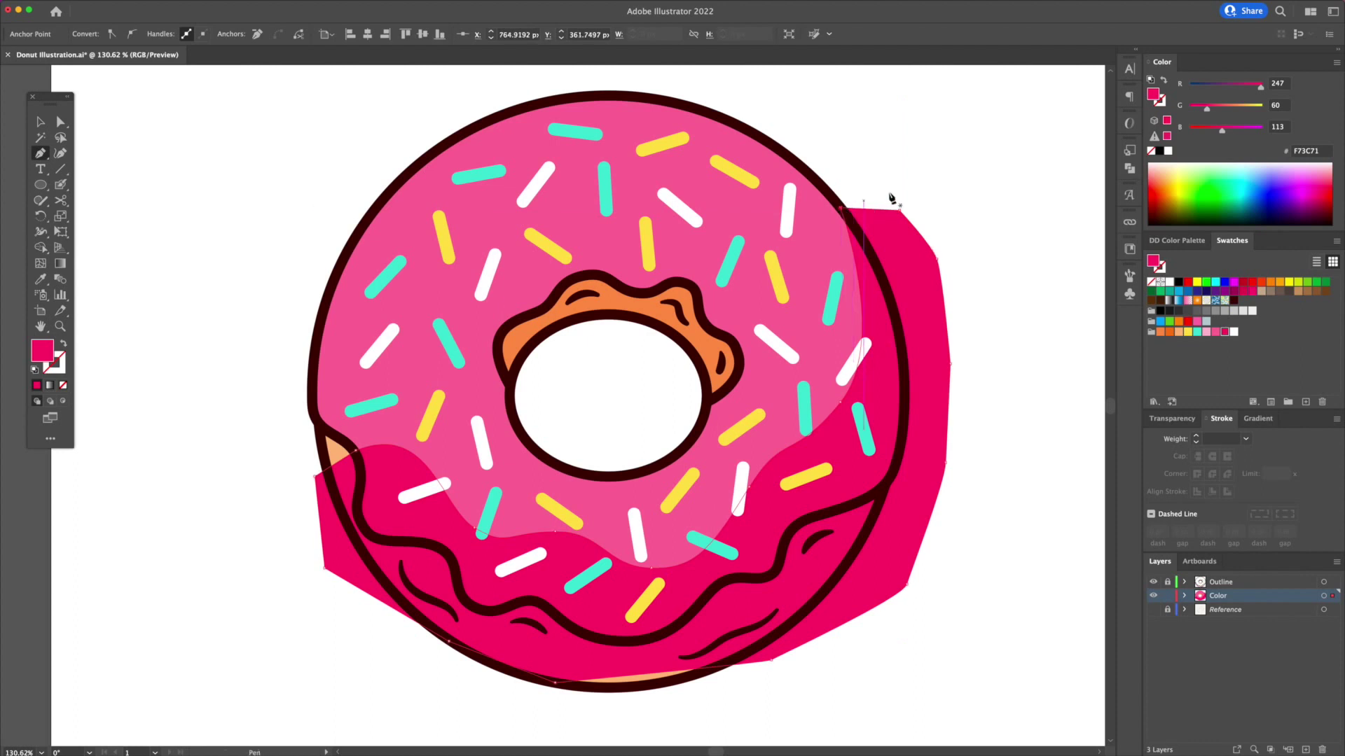
key("v")
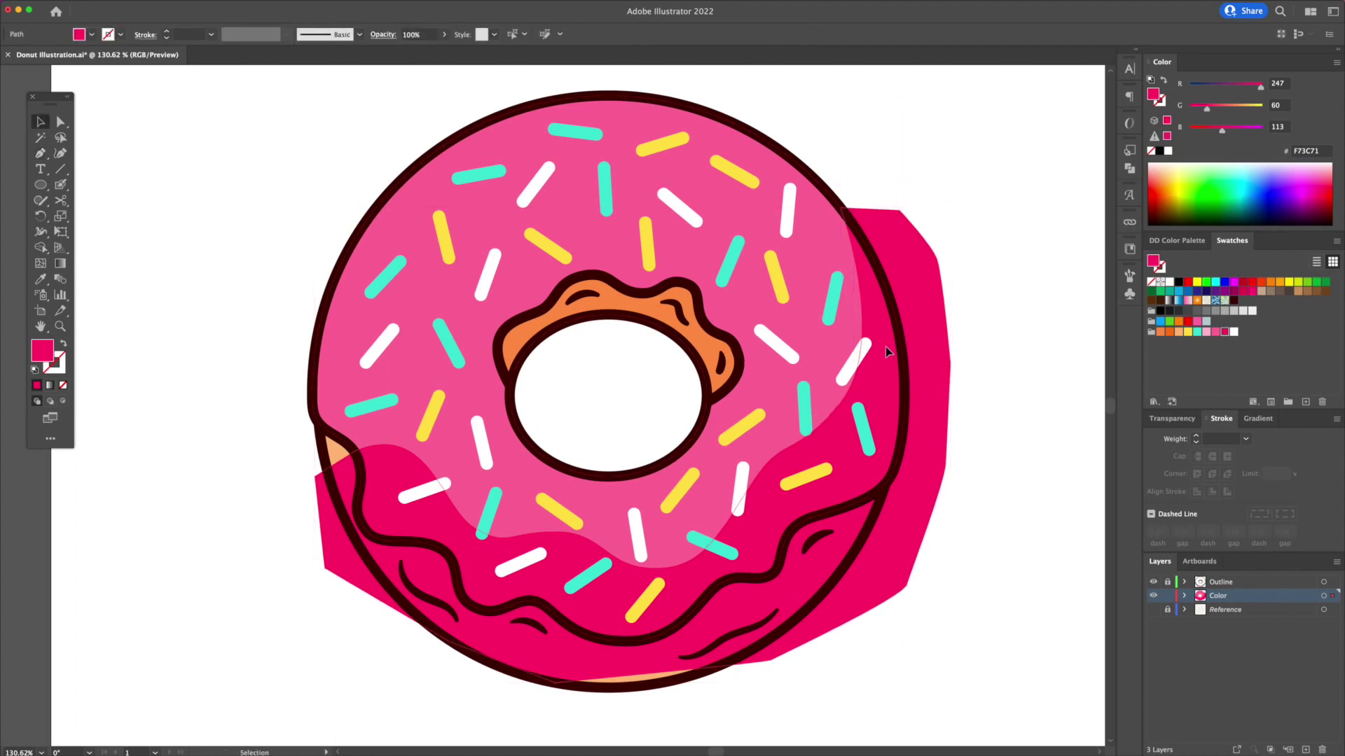
Trim away the parts of the shadow shape outside the icing with the Shape Builder tool.
left_click(885, 346)
left_click(826, 243, "shift")
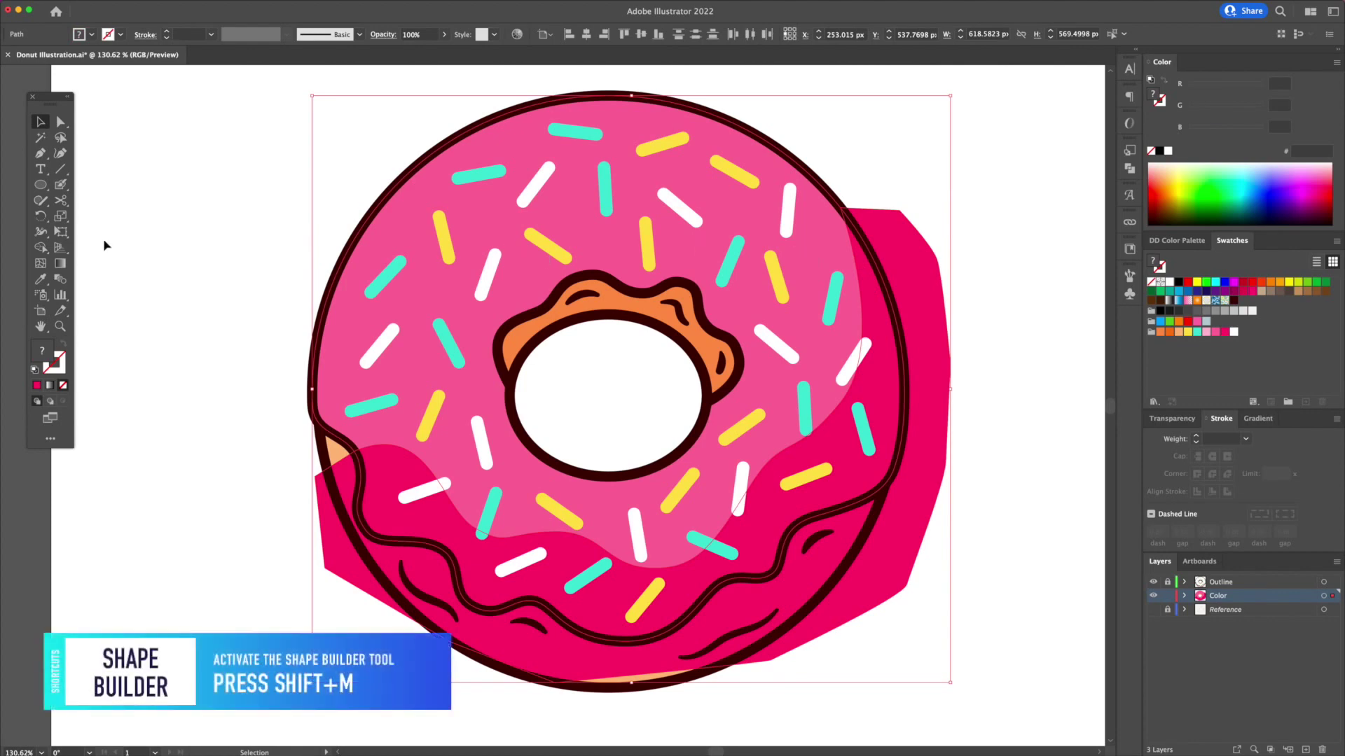
left_click(41, 248)
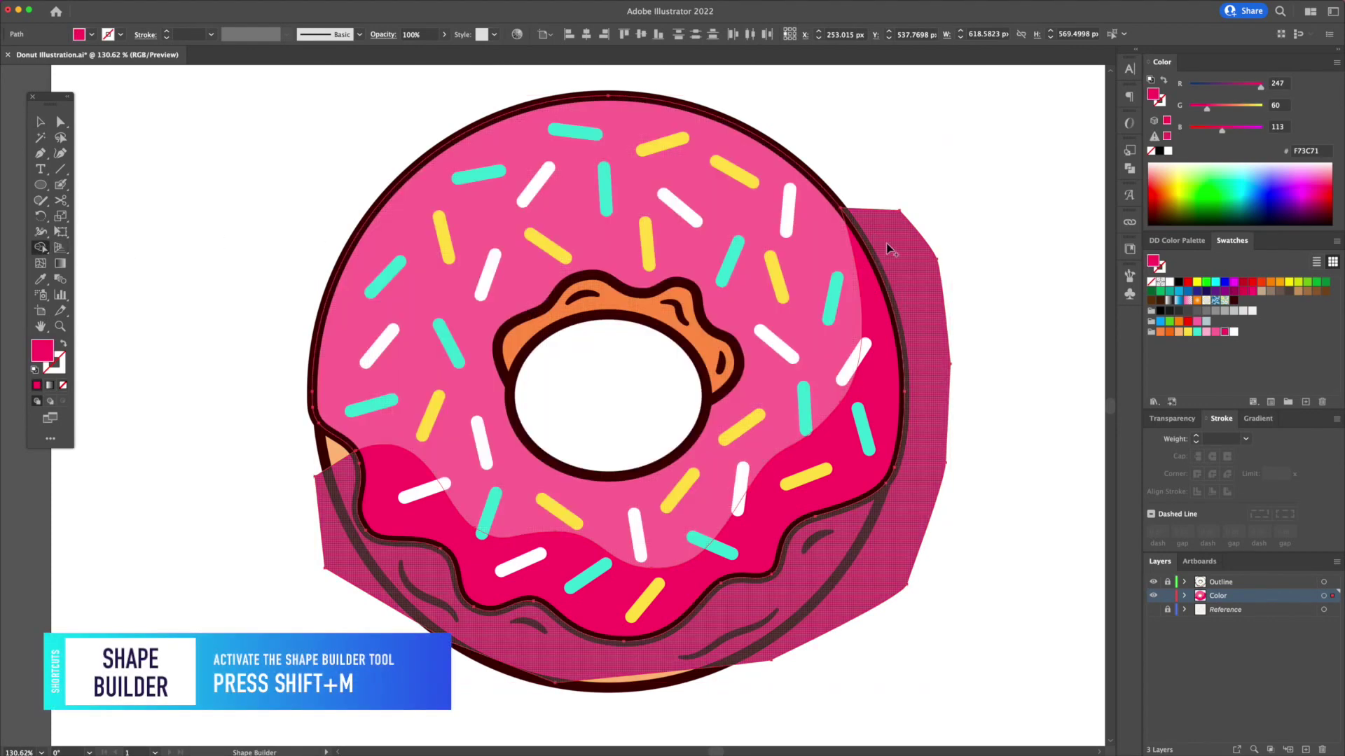
left_click(912, 311, "alt")
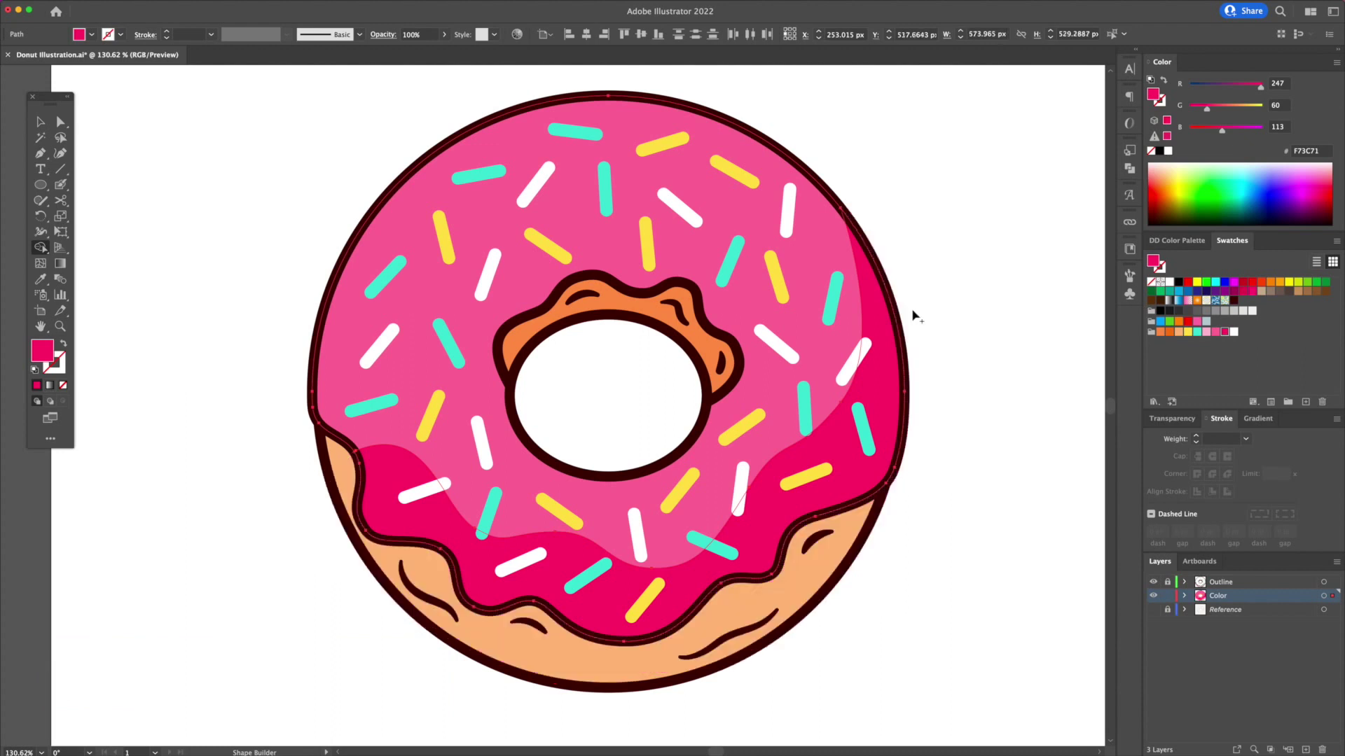
key("v")
left_click(940, 306)
Isolate the icing shadow and adjust the anchor points and handles along its inner edge to smooth the waves.
double_click(875, 408)
key("a")
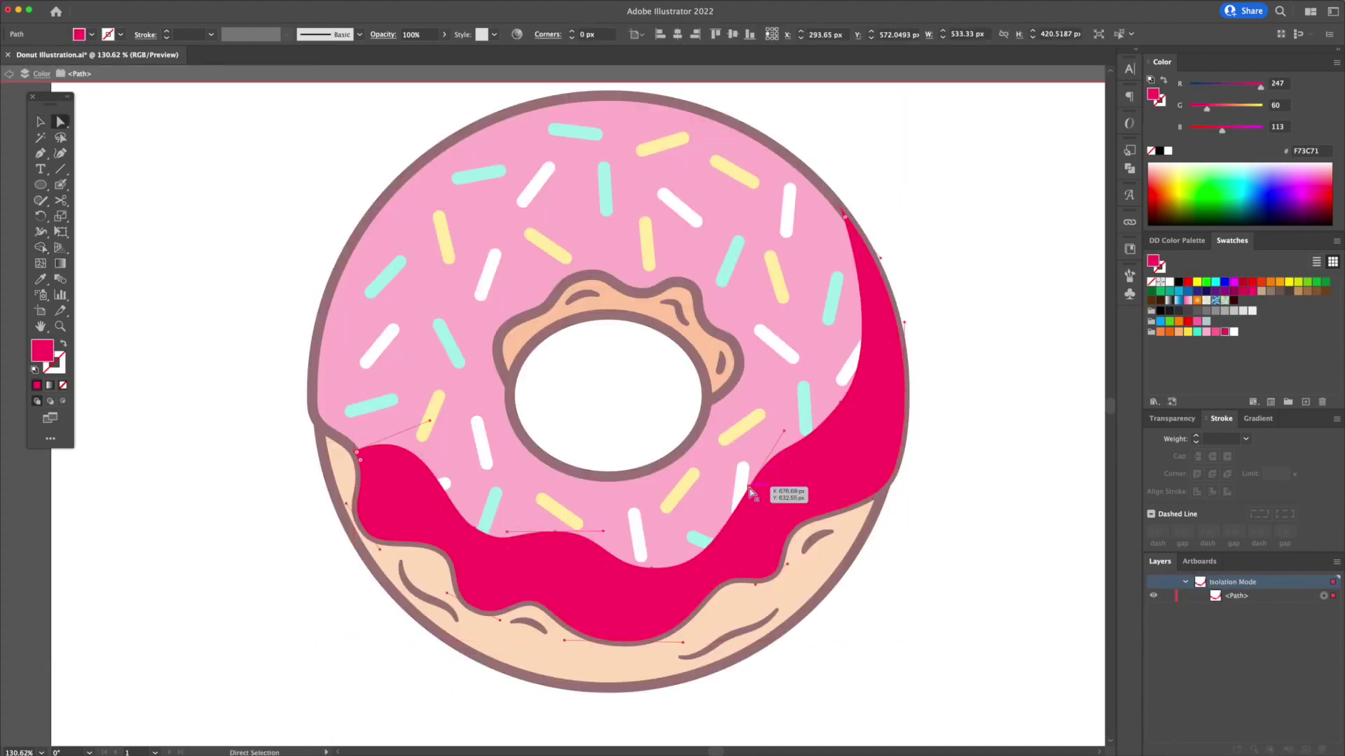
left_click(747, 483)
left_click_drag(782, 430, 789, 436)
left_click_drag(747, 482, 748, 474)
left_click_drag(839, 402, 846, 415)
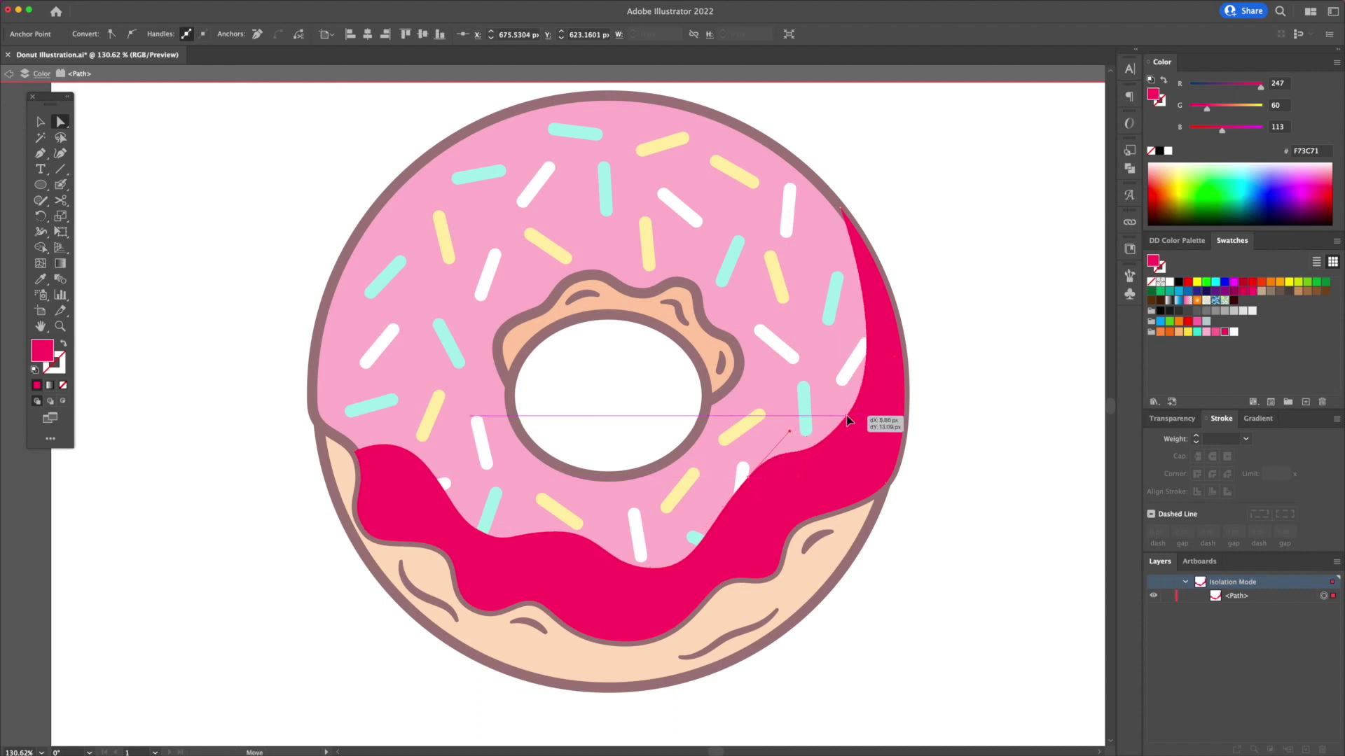
left_click_drag(478, 527, 468, 535)
left_click_drag(556, 532, 566, 532)
left_click_drag(651, 565, 706, 580)
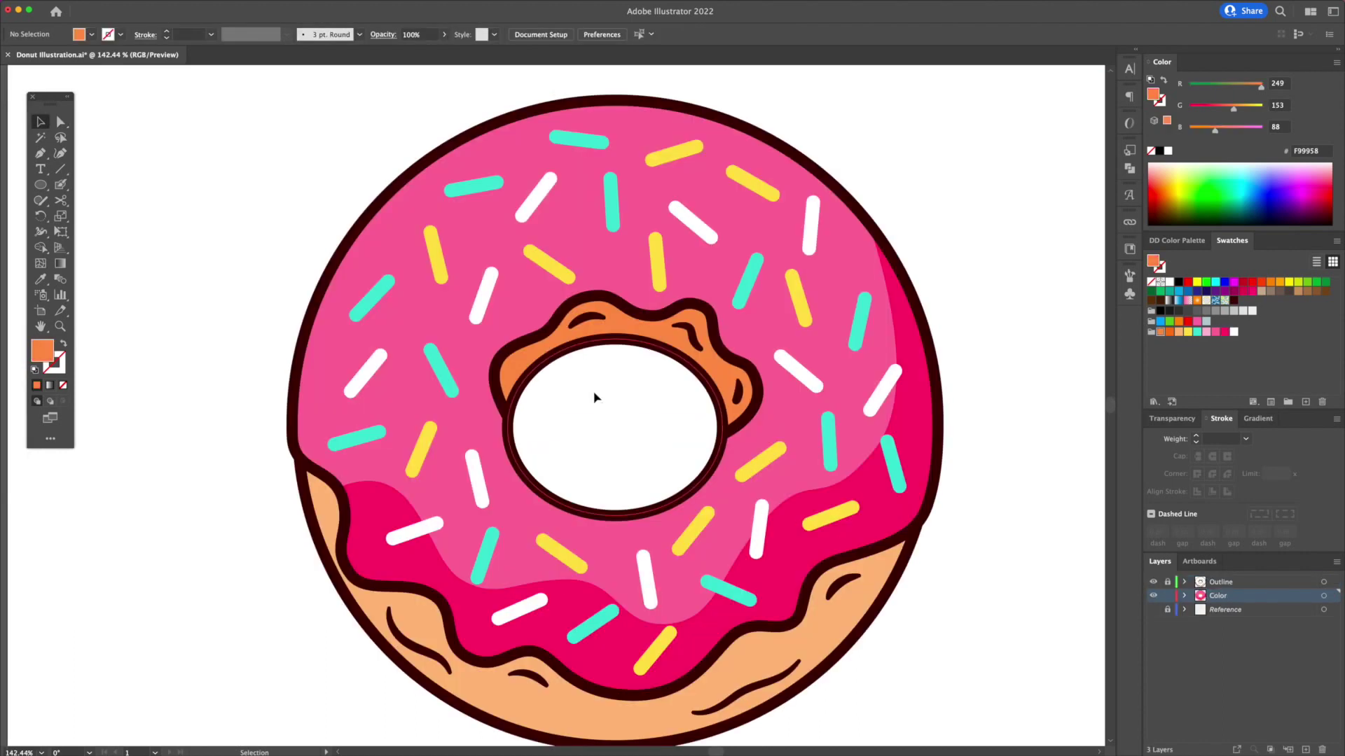
Duplicate the donut hole's white ellipse upward, fill the copy with dark pink F73C71 and stretch it to about 225 by 185 px.
left_click(594, 397)
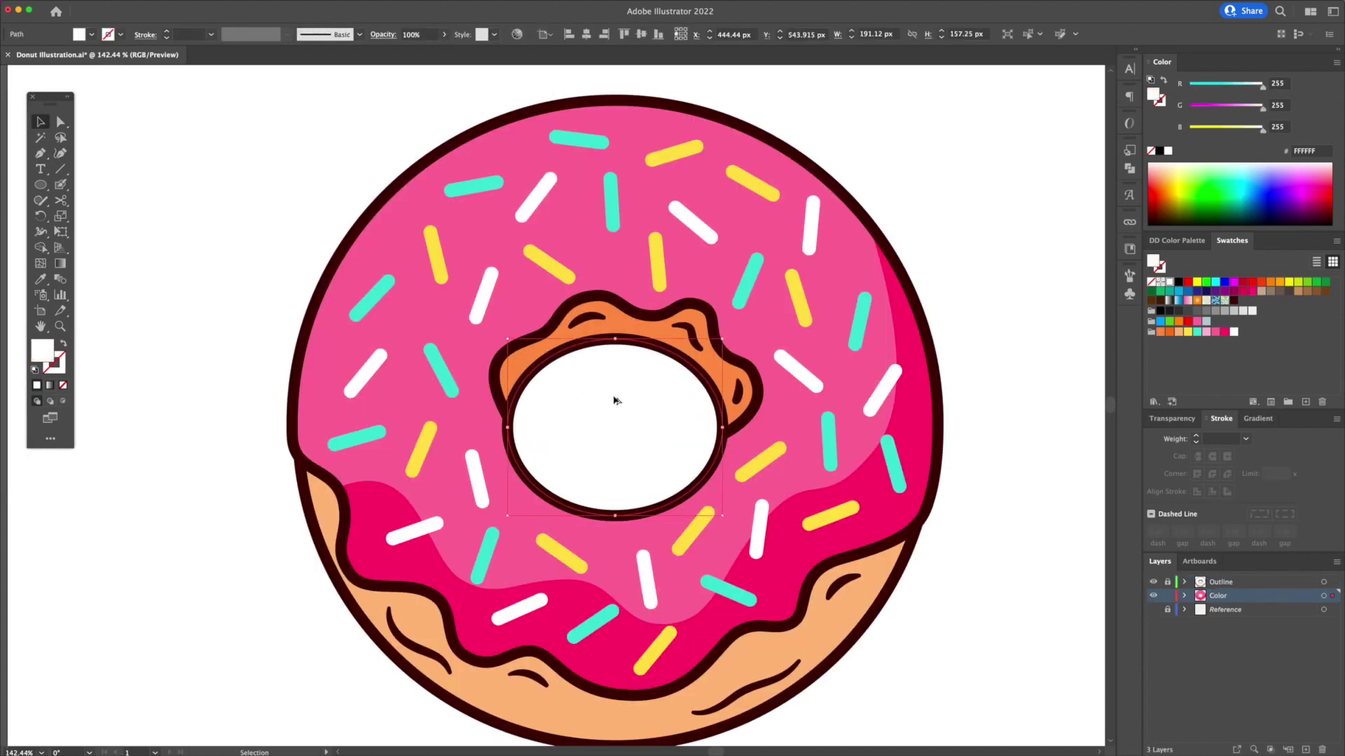
left_click_drag(613, 400, 614, 318)
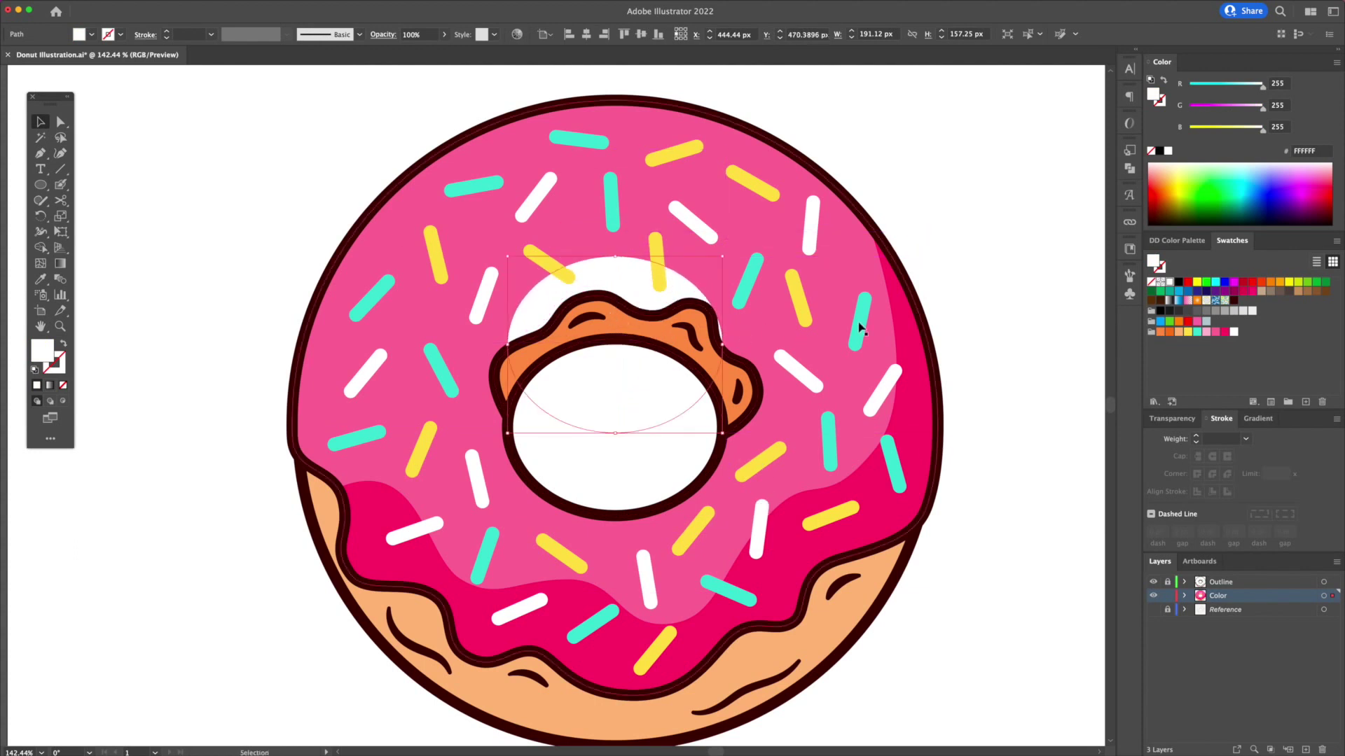
left_click(1225, 333)
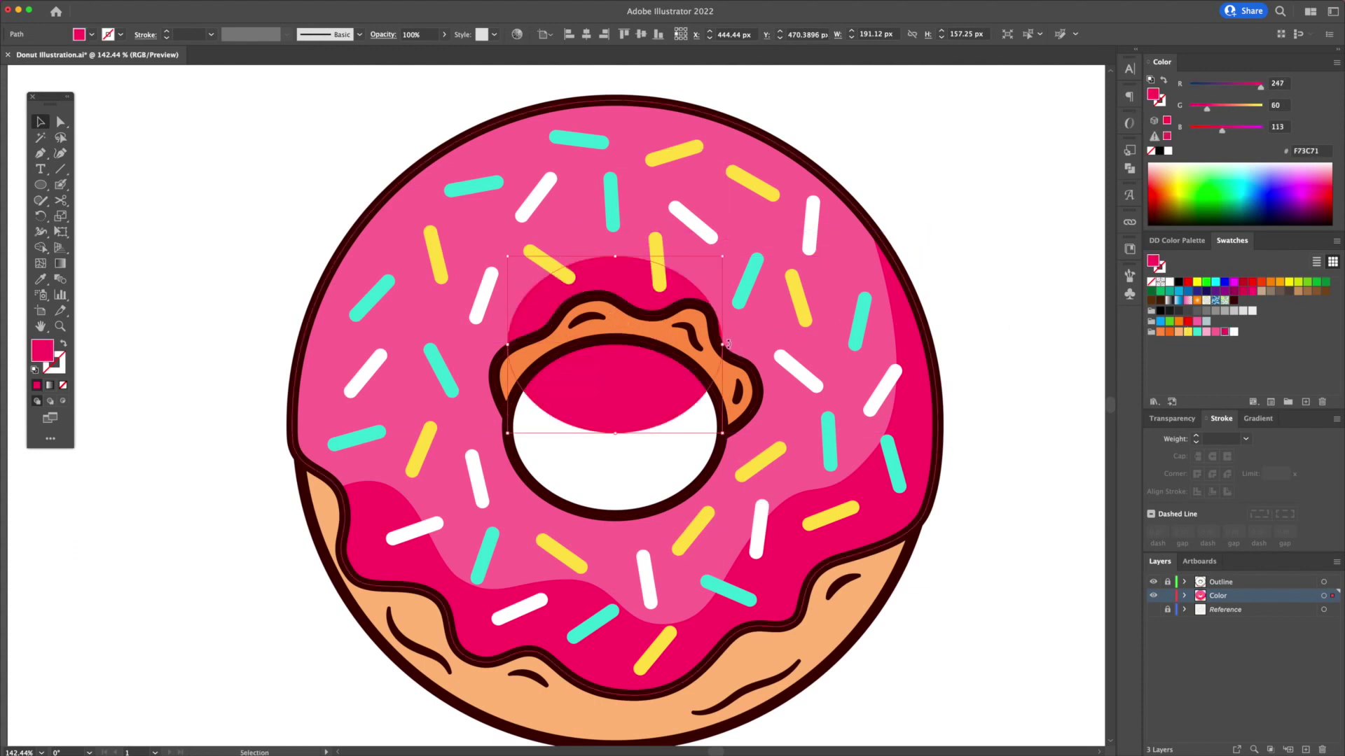
left_click_drag(728, 343, 748, 344)
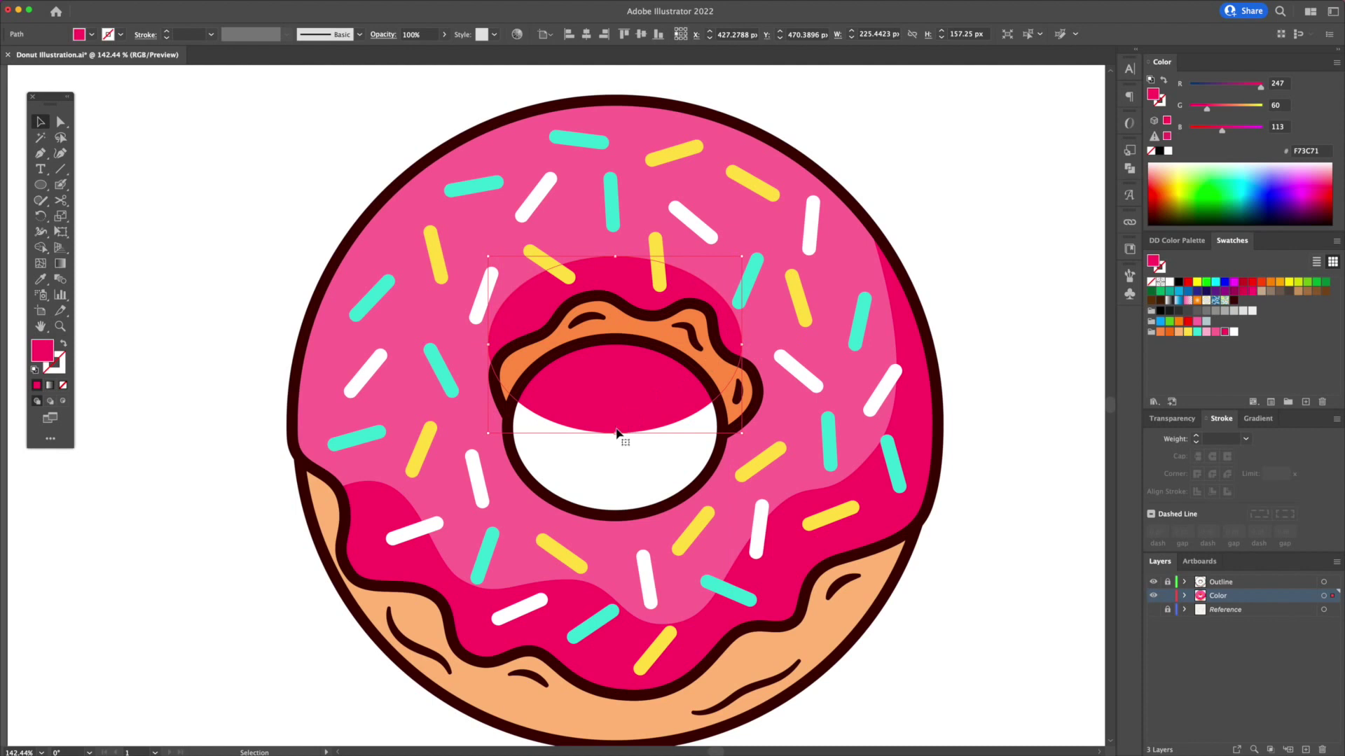
left_click_drag(618, 436, 617, 464)
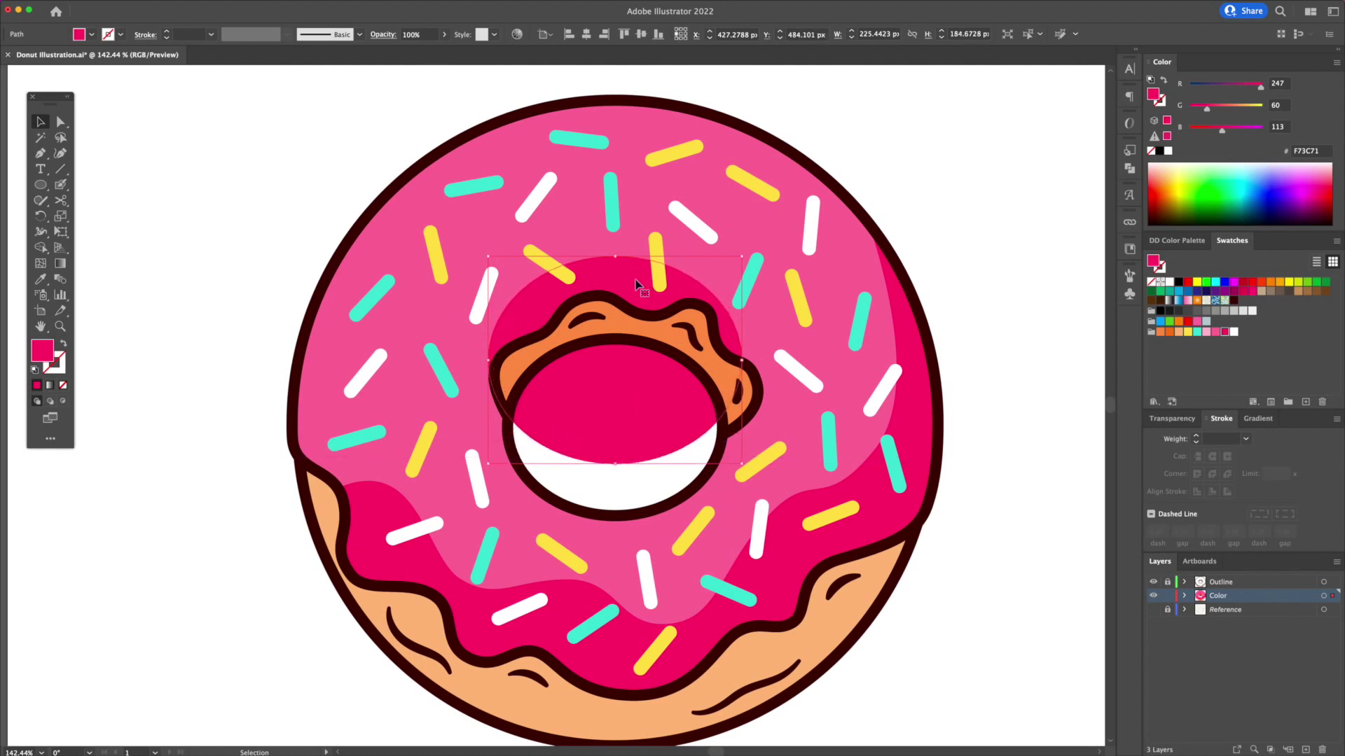
left_click_drag(636, 285, 636, 286)
Split the dark pink ellipse along the donut hole's edge with the Shape Builder tool and delete the part inside the hole.
left_click(652, 470, "shift")
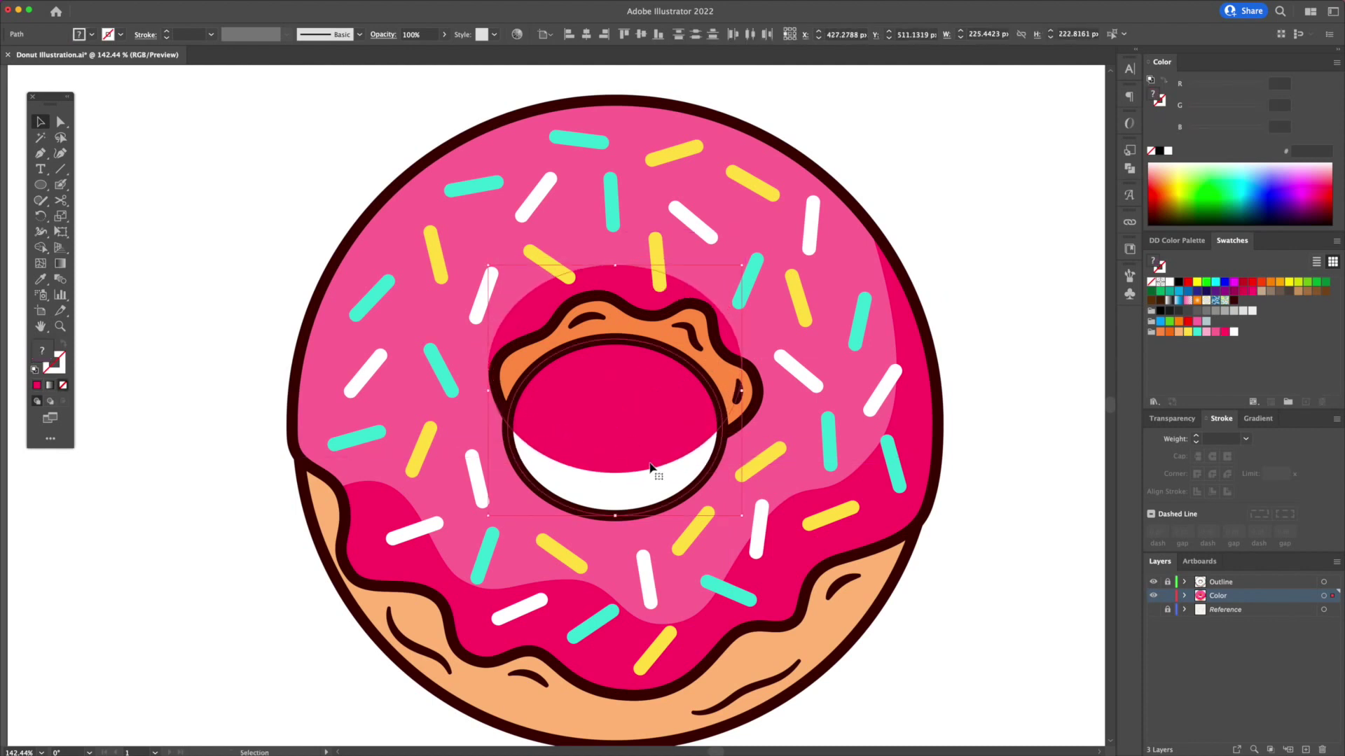
left_click(42, 247)
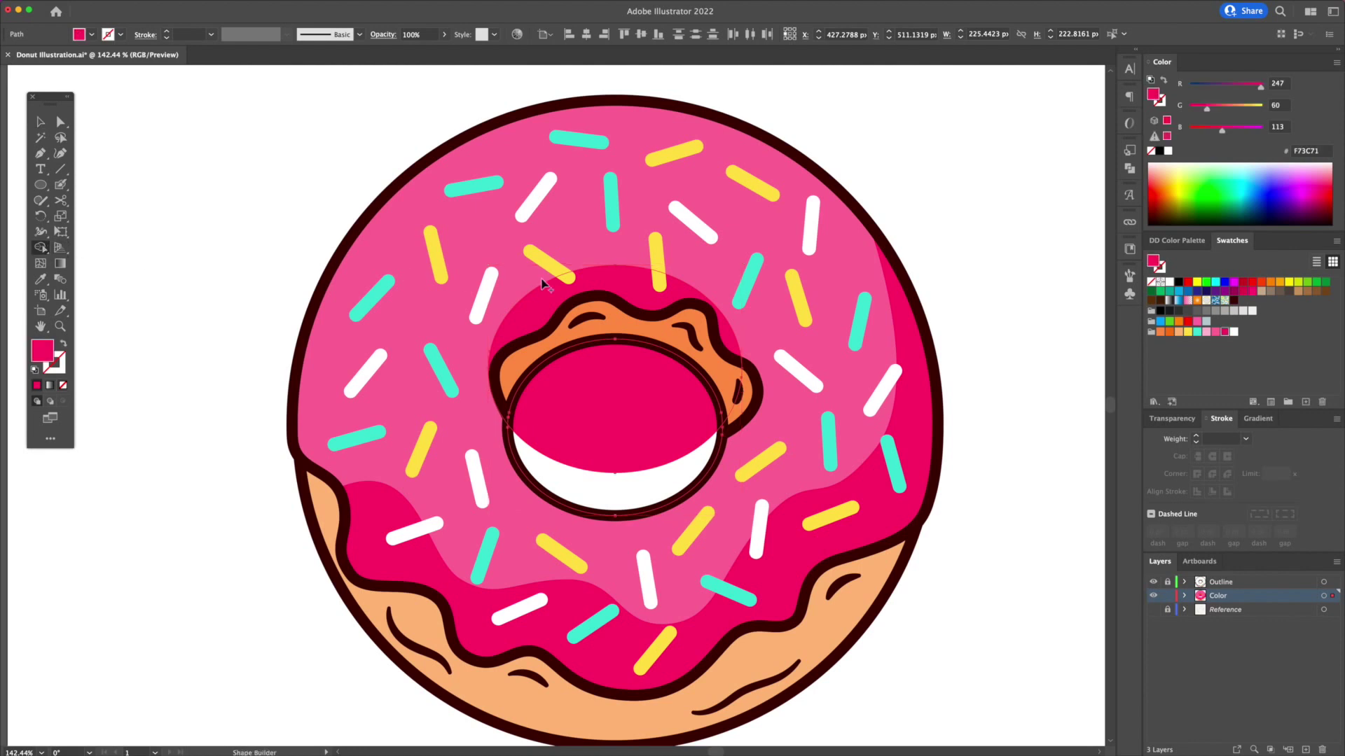
left_click(645, 313)
key("v")
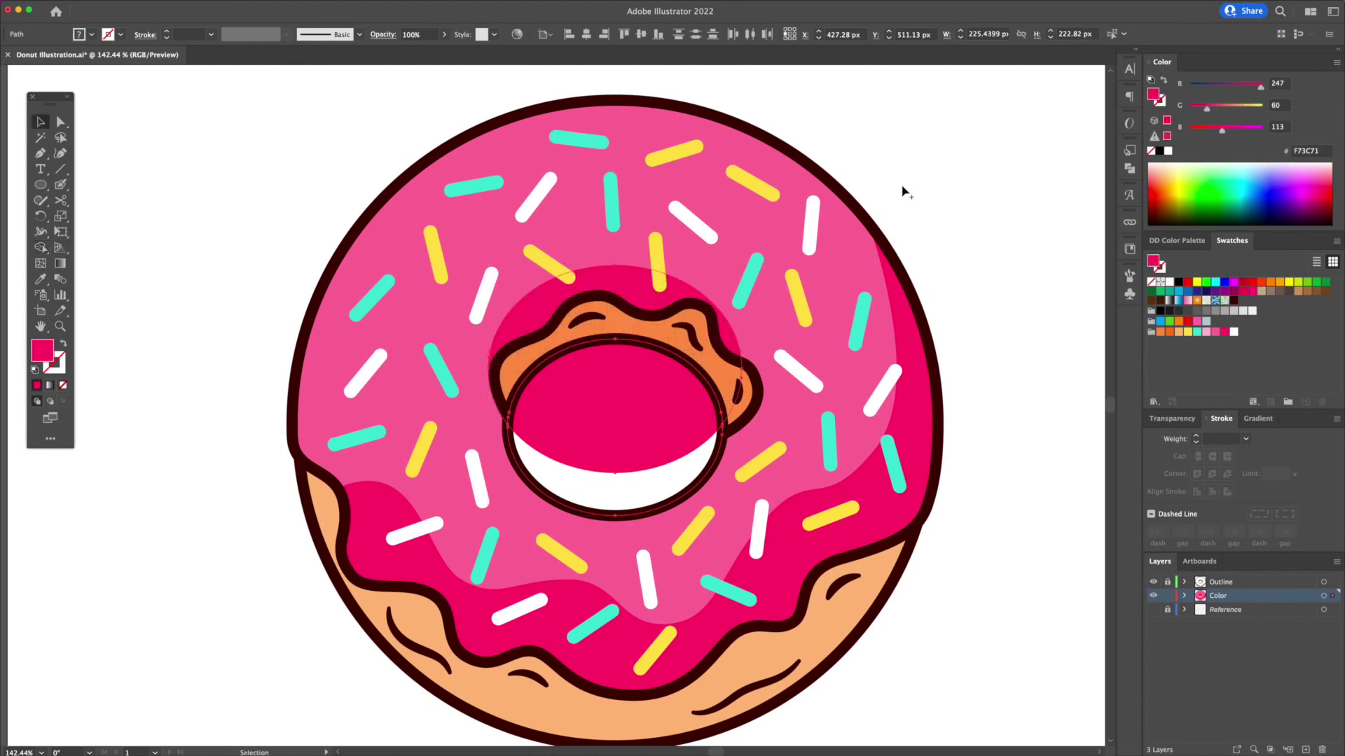
left_click(901, 189)
left_click(612, 433)
key("Delete")
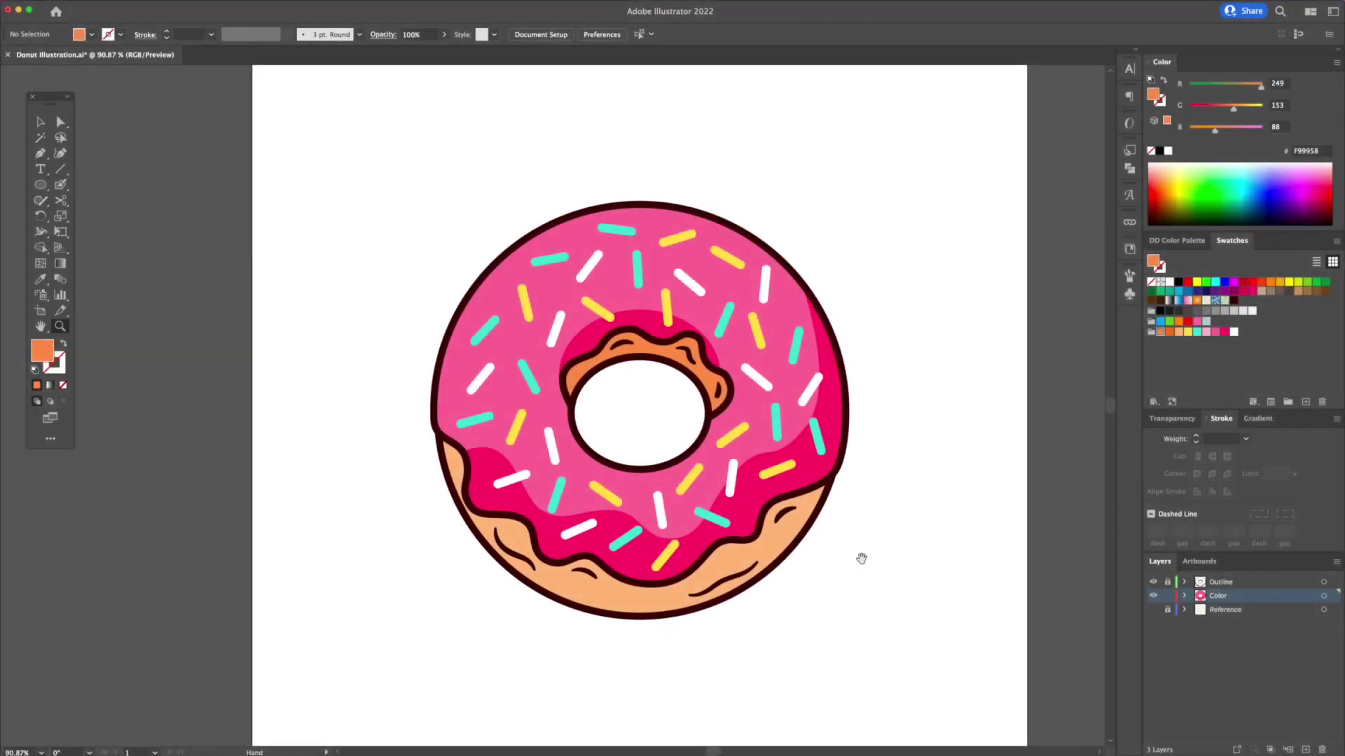
Draw the wavy lower edge of an orange F99958 shadow across the dough from lower right to left with the Pen tool.
left_click_drag(861, 558, 864, 549)
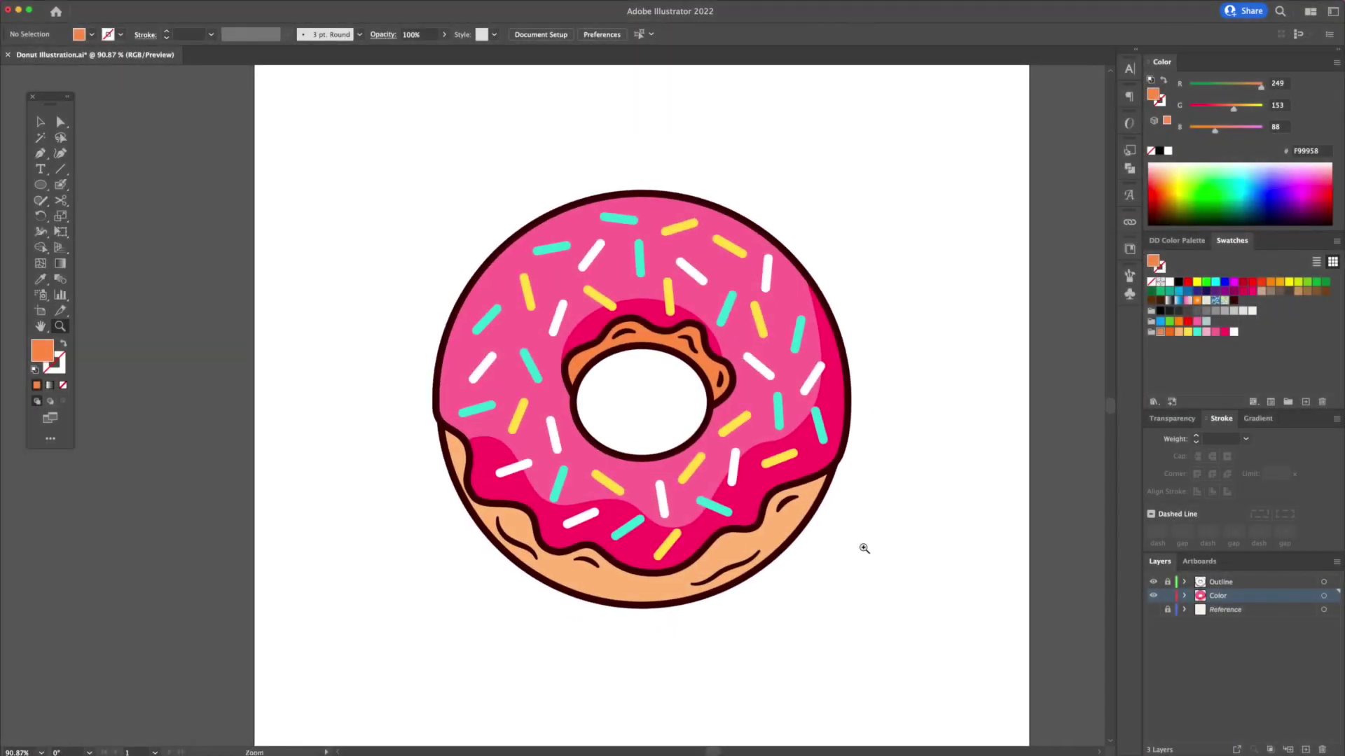
left_click_drag(732, 597, 853, 436)
left_click_drag(642, 544, 786, 524)
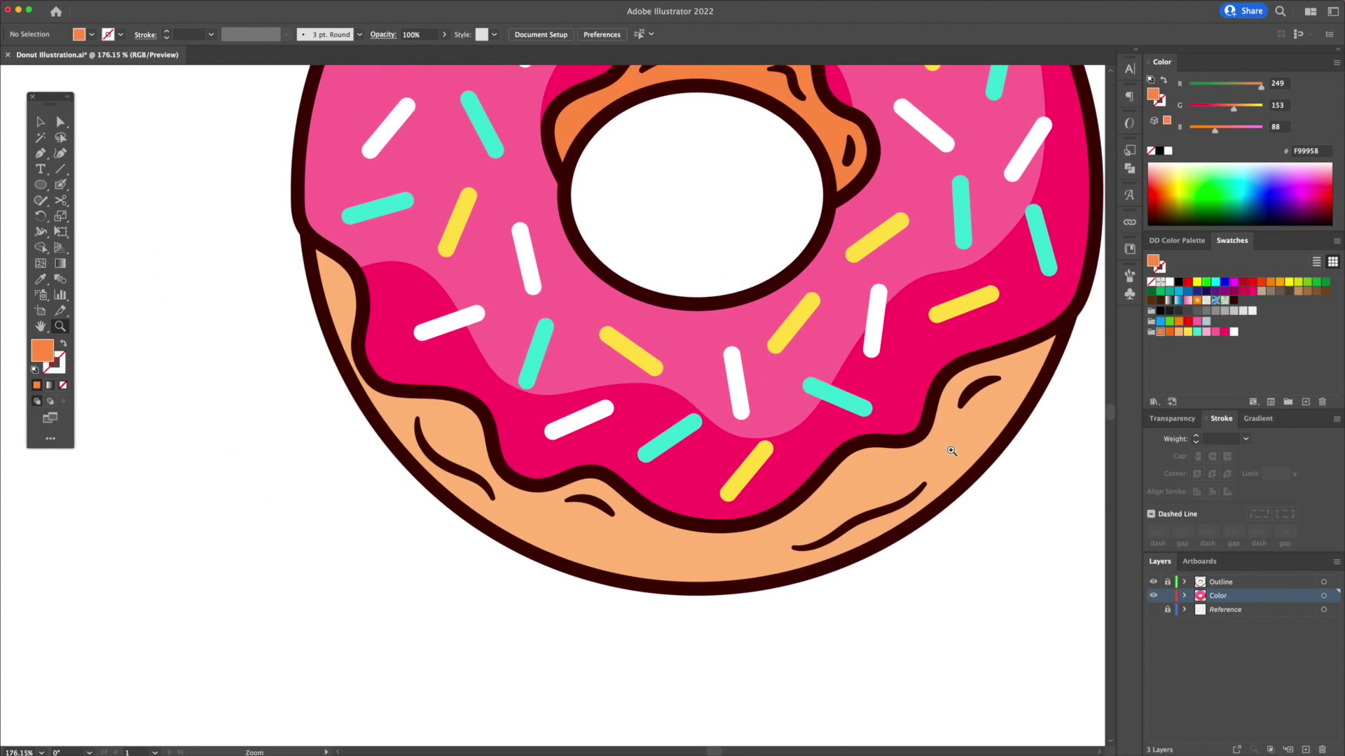
left_click_drag(1027, 437, 942, 456)
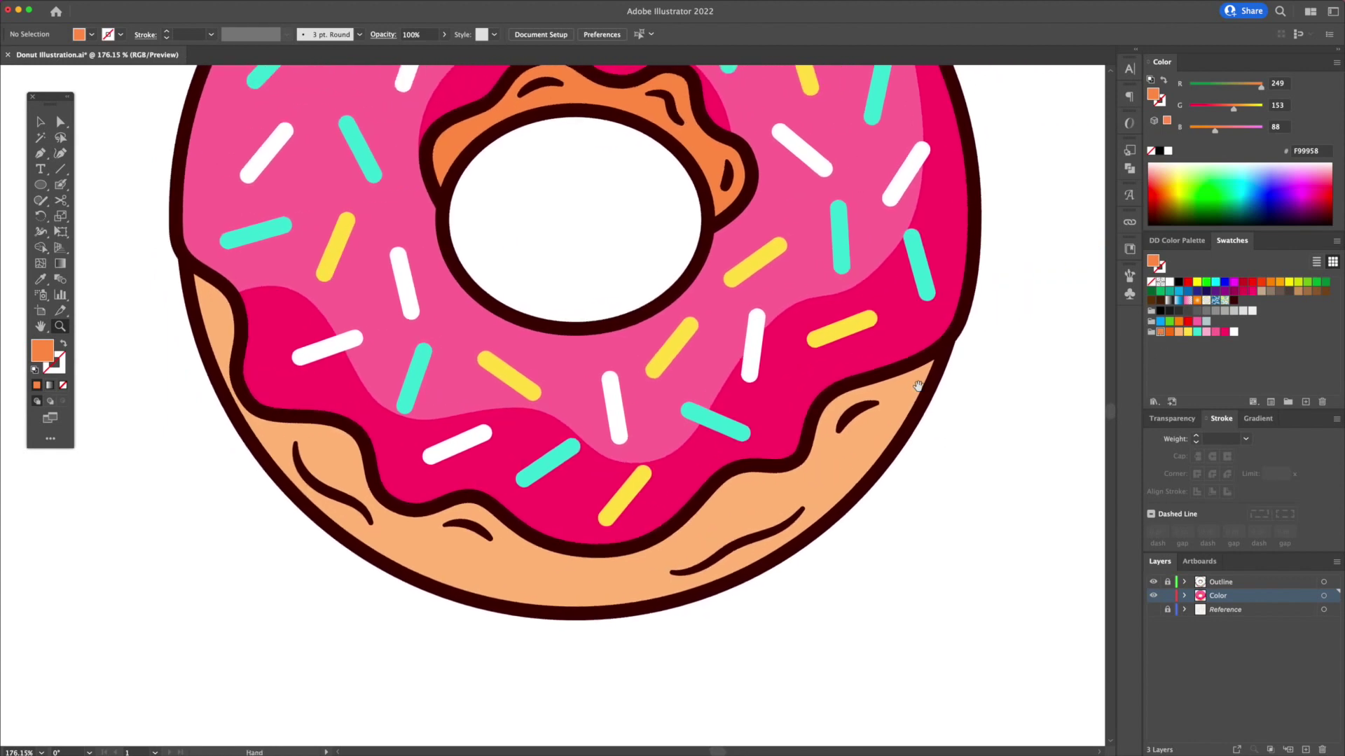
key("p")
left_click(893, 483)
left_click_drag(747, 504, 743, 503)
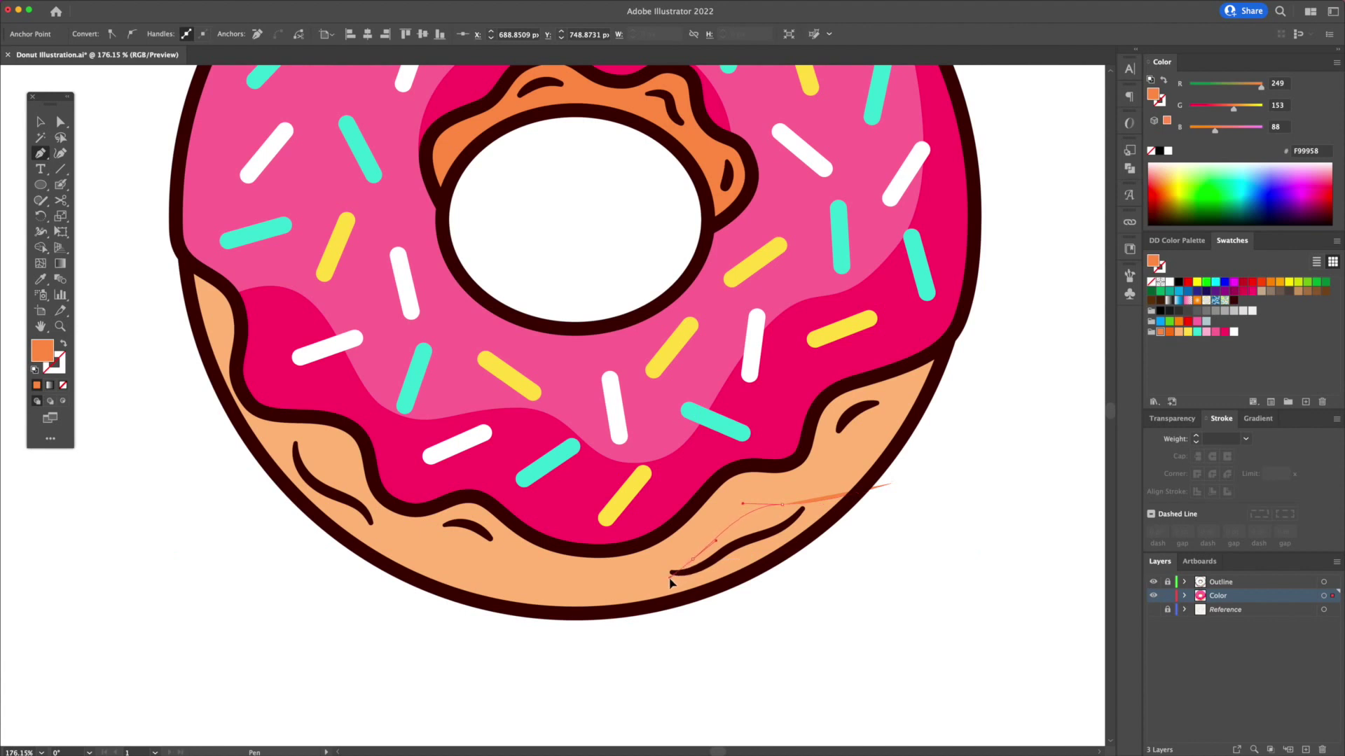
left_click_drag(669, 582, 657, 590)
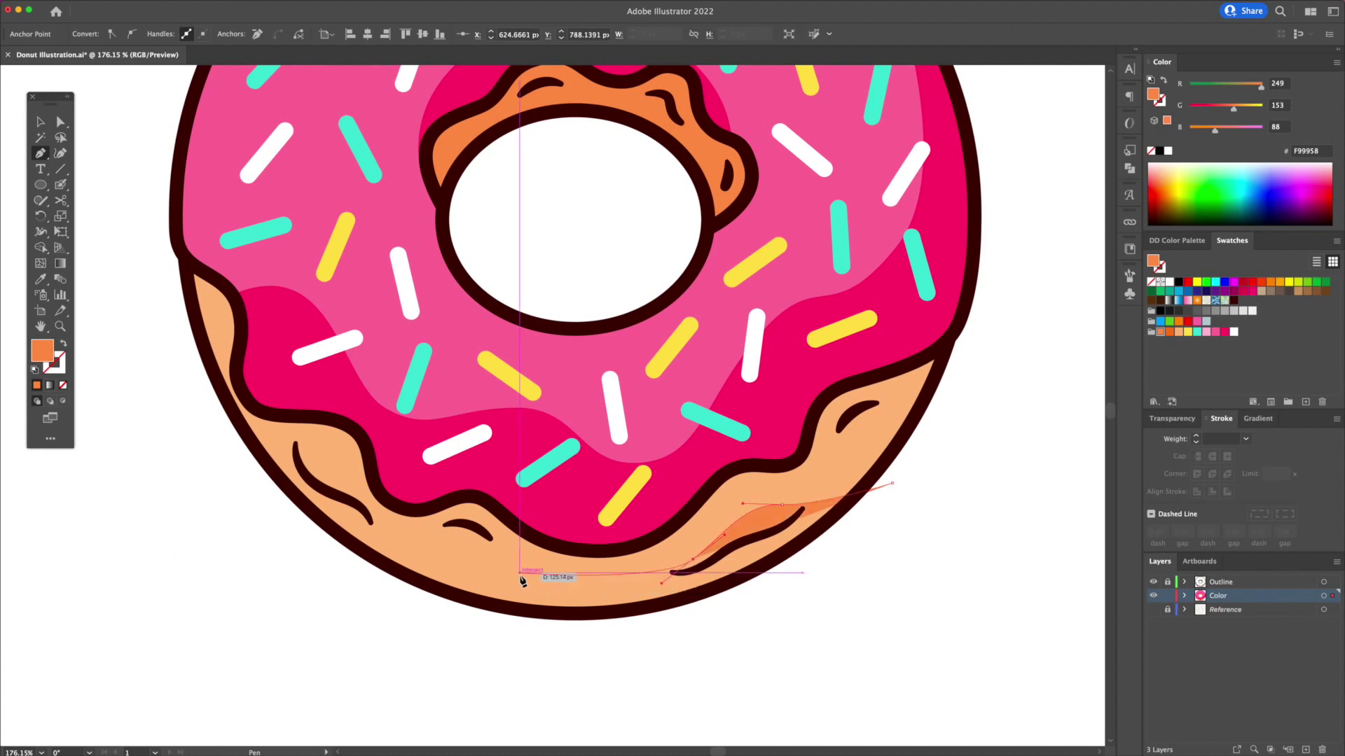
left_click_drag(519, 573, 359, 530)
key("super+z")
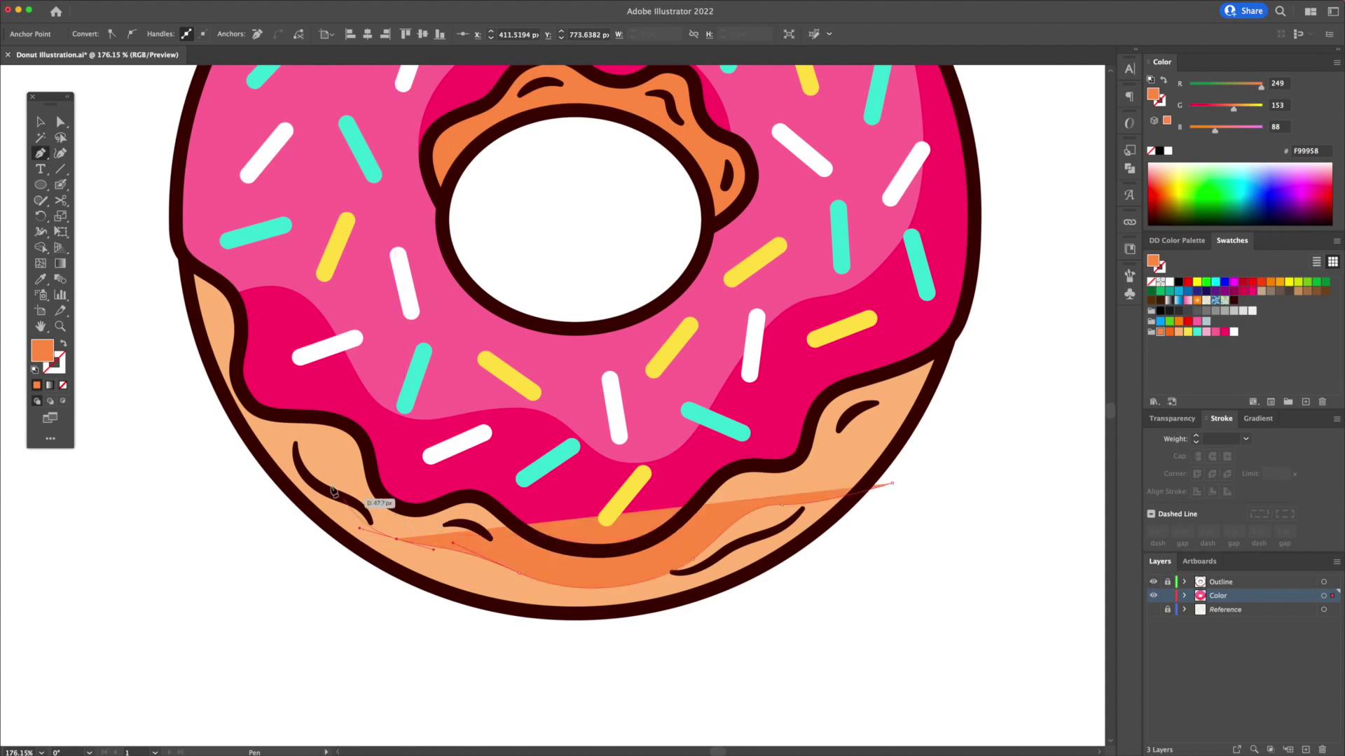
left_click_drag(323, 463, 271, 417)
left_click(270, 417)
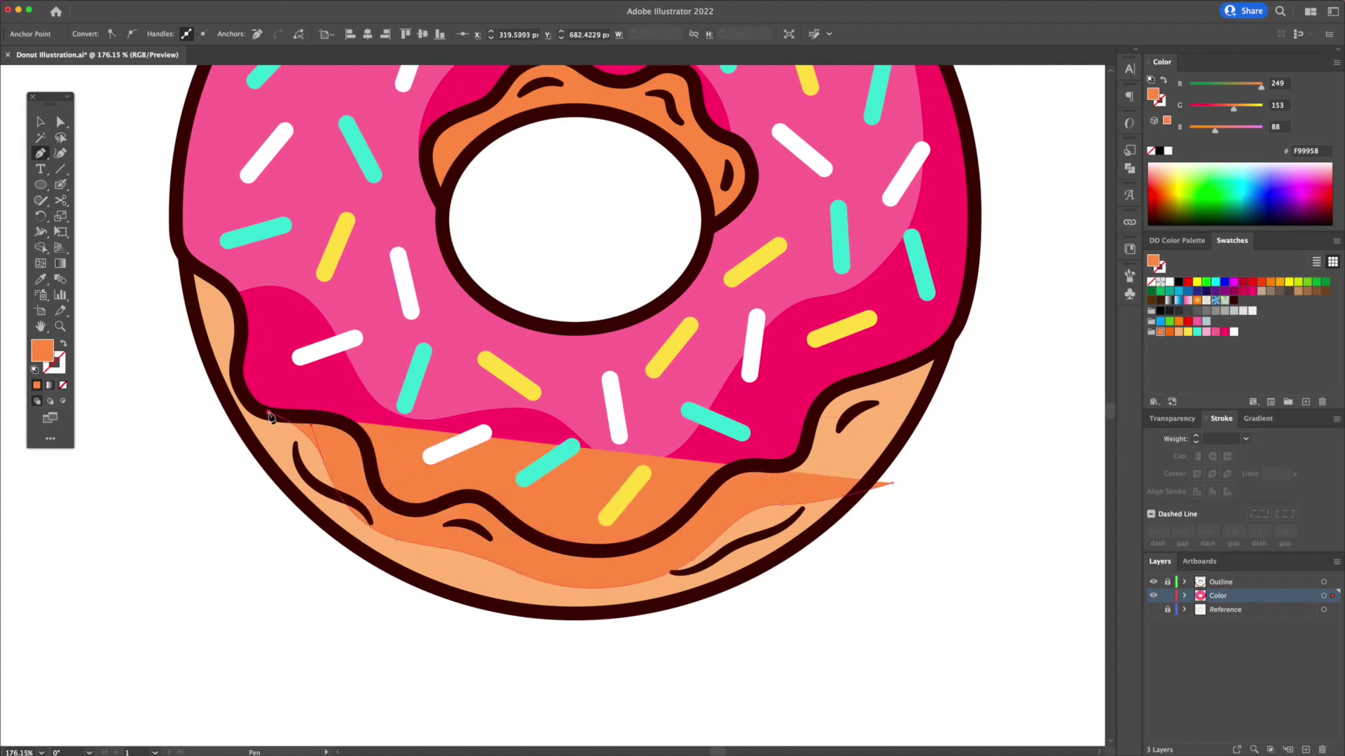
Continue the dough shadow path across the icing and around the donut's lower right side back towards its start point.
left_click(354, 362)
left_click(588, 371)
left_click(785, 376)
left_click(872, 318)
left_click(981, 290)
left_click(1008, 339)
left_click(954, 455)
left_click(907, 501)
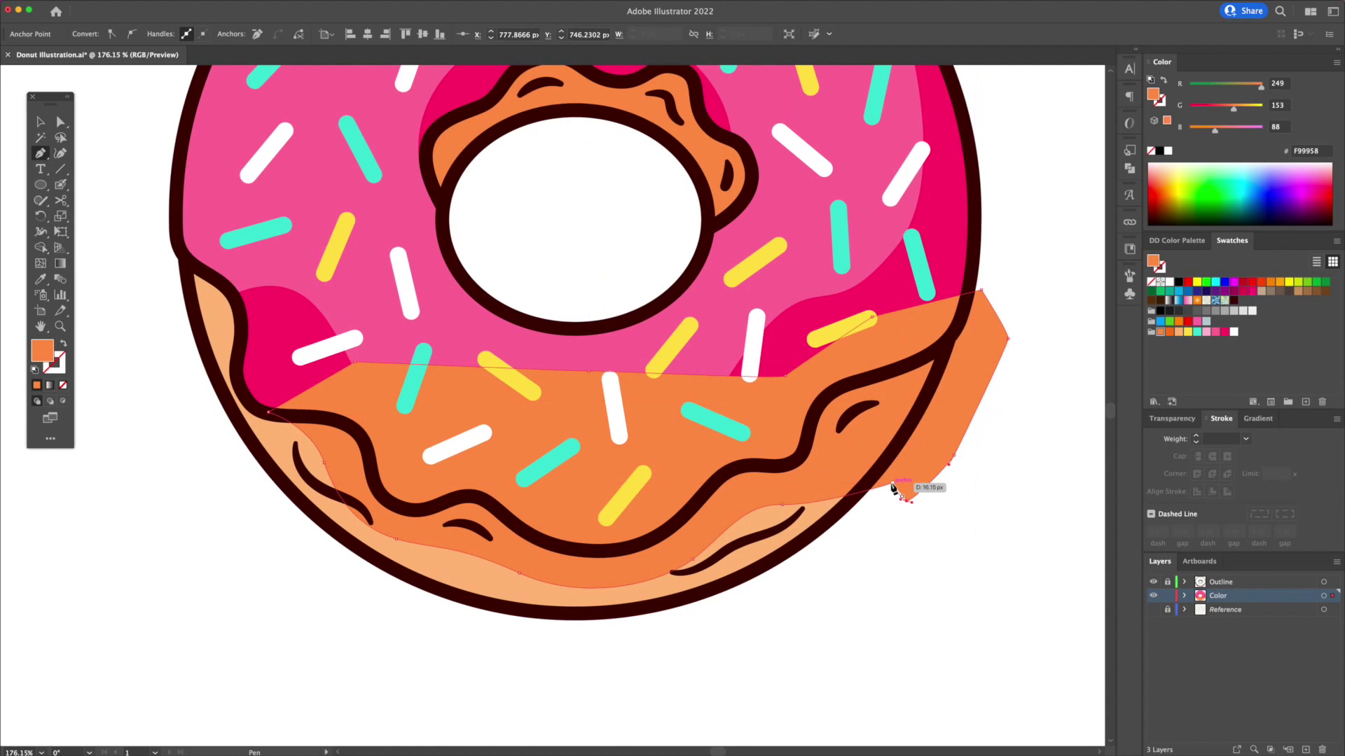
Trim away the parts of the orange shadow shape outside the dough with the Shape Builder tool.
key("v")
left_click(699, 585, "shift")
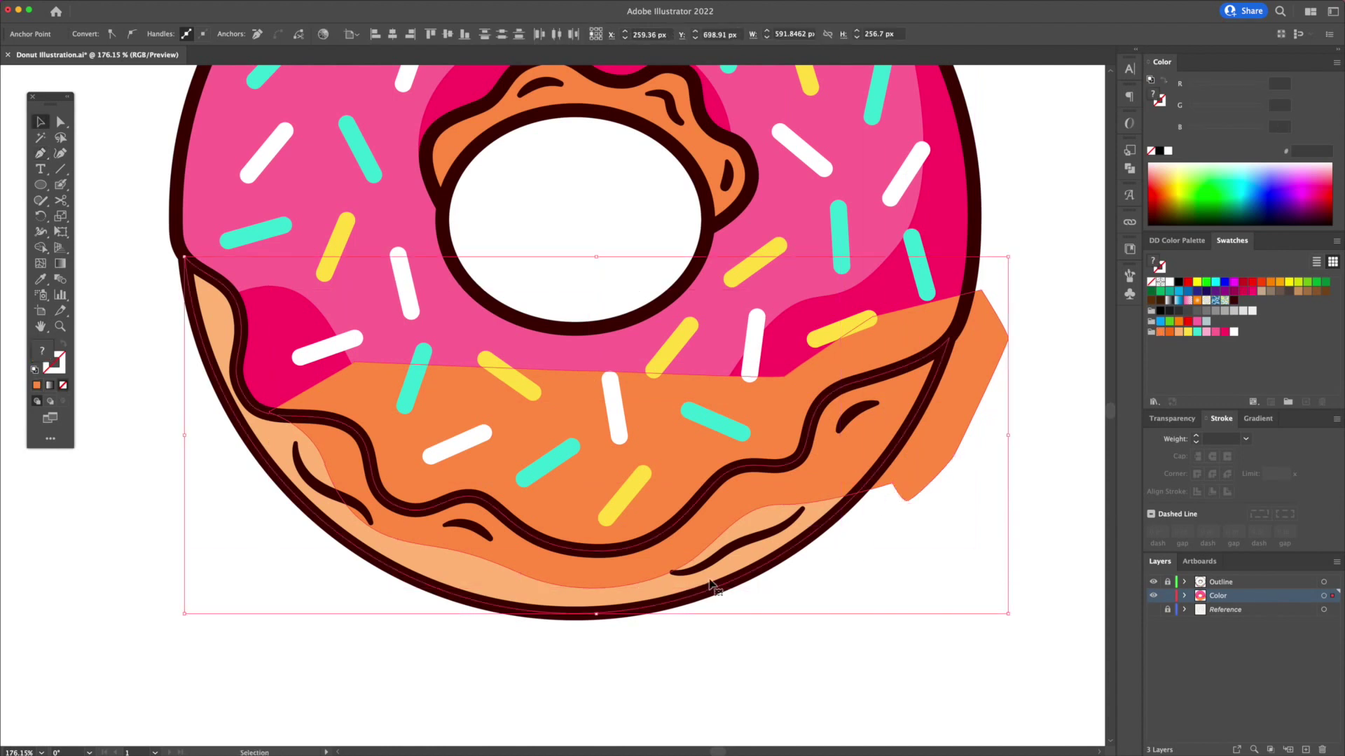
key("shift+m")
left_click(704, 444, "alt")
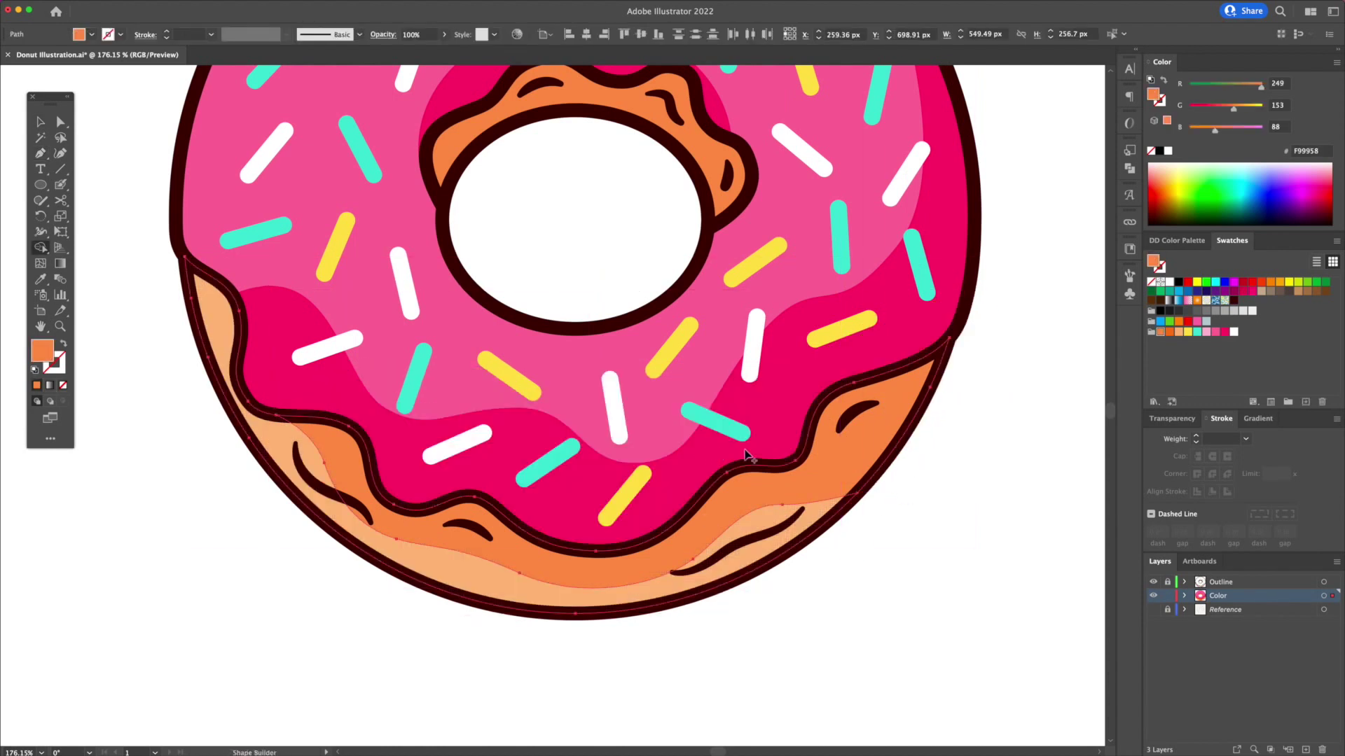
key("v")
left_click(879, 520)
Adjust the anchor points and handles along the dough shadow's lower edge to smooth its waves.
key("a")
left_click(499, 561)
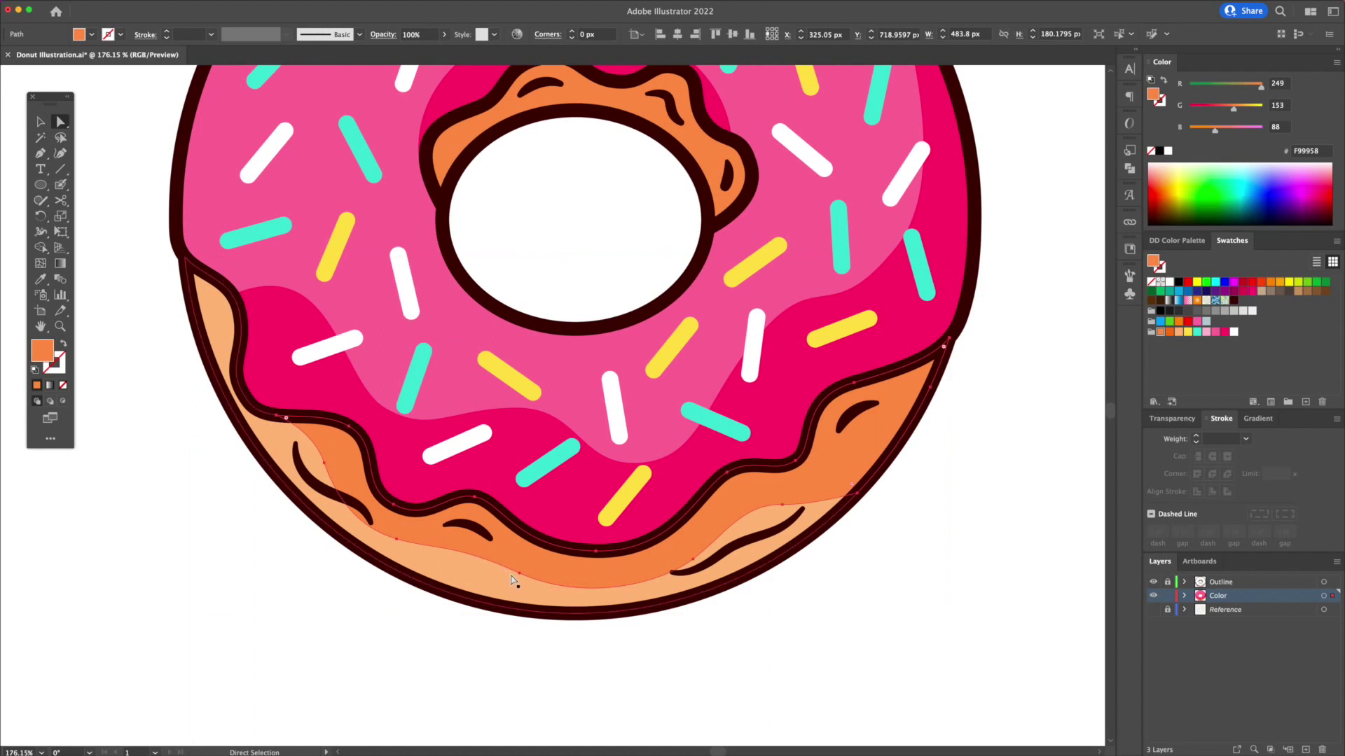
left_click_drag(518, 573, 505, 562)
left_click_drag(572, 593, 579, 607)
left_click_drag(396, 539, 385, 541)
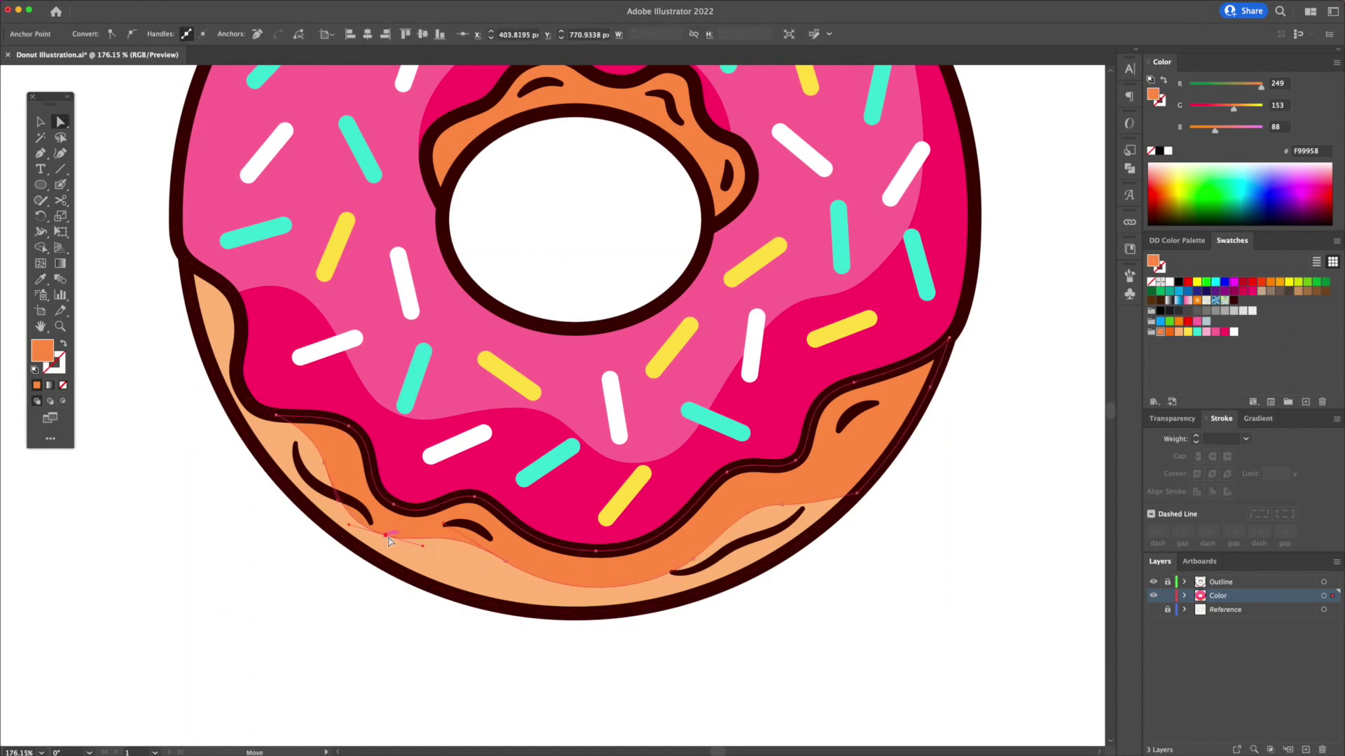
left_click_drag(586, 612, 853, 493)
key("v")
left_click(901, 581)
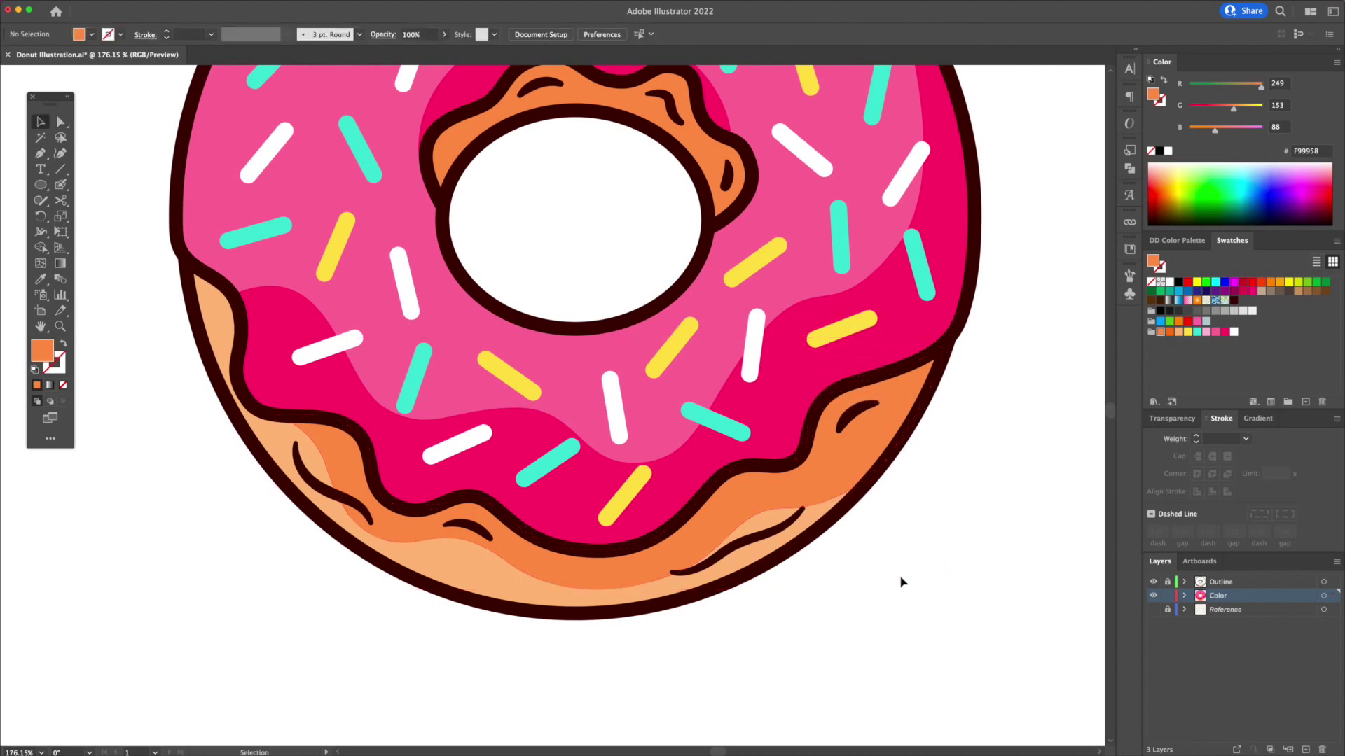
Draw a light pink FFC0D4 circle about 457 px wide, centred on the donut.
key("z")
left_click_drag(901, 558, 754, 591)
left_click_drag(754, 591, 754, 602)
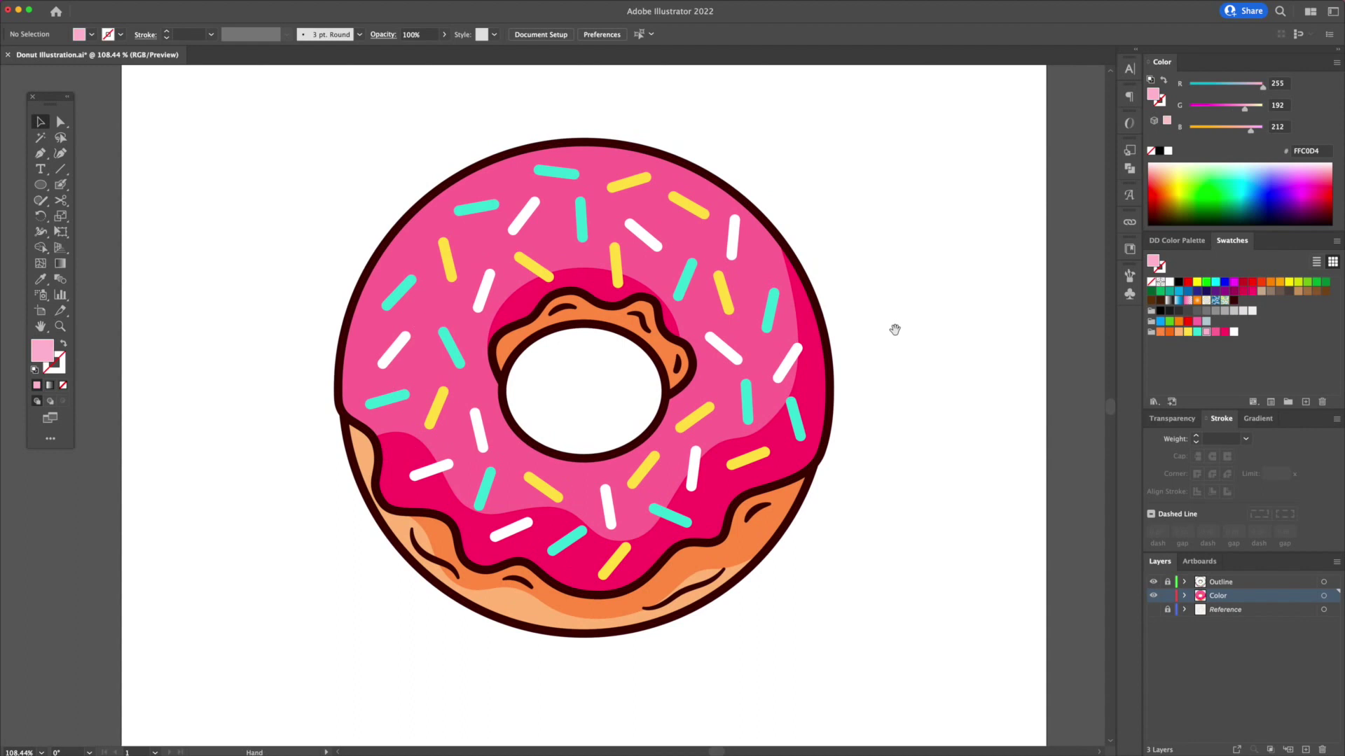
left_click_drag(894, 329, 909, 348)
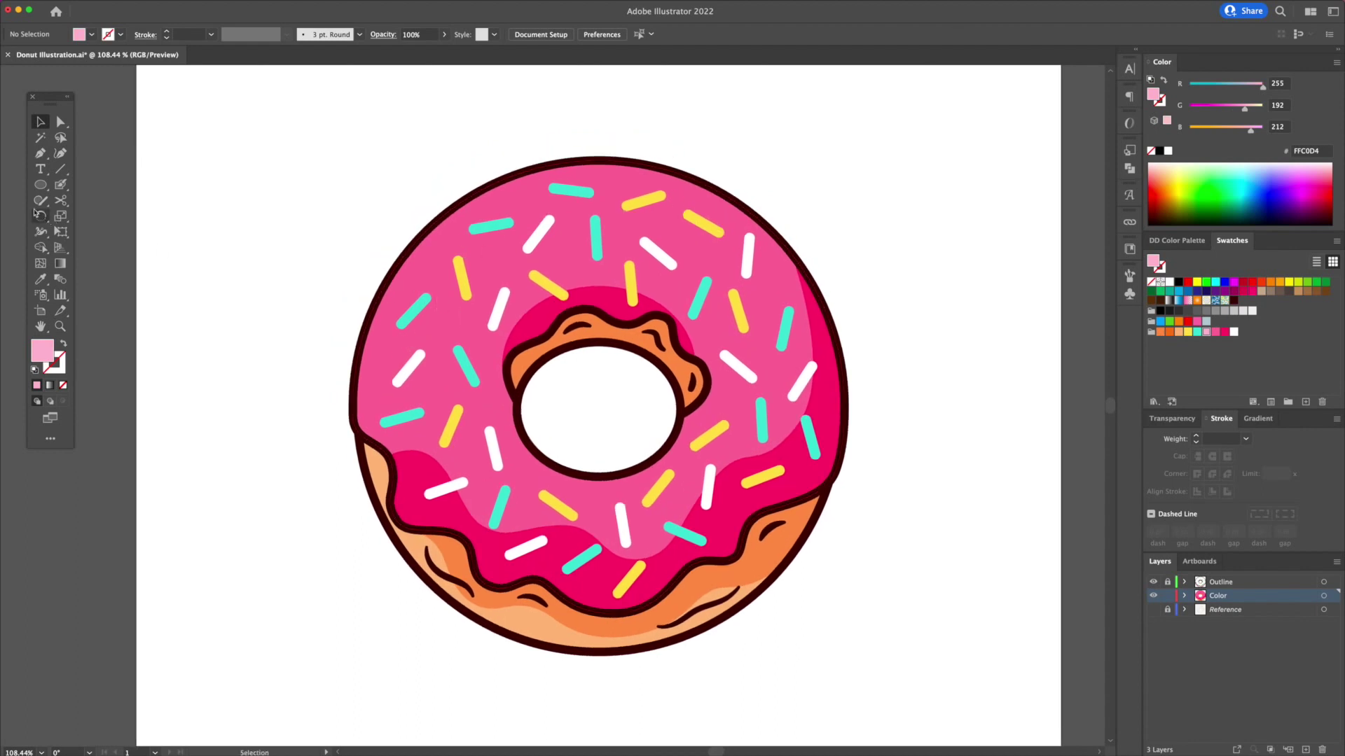
left_click(39, 186)
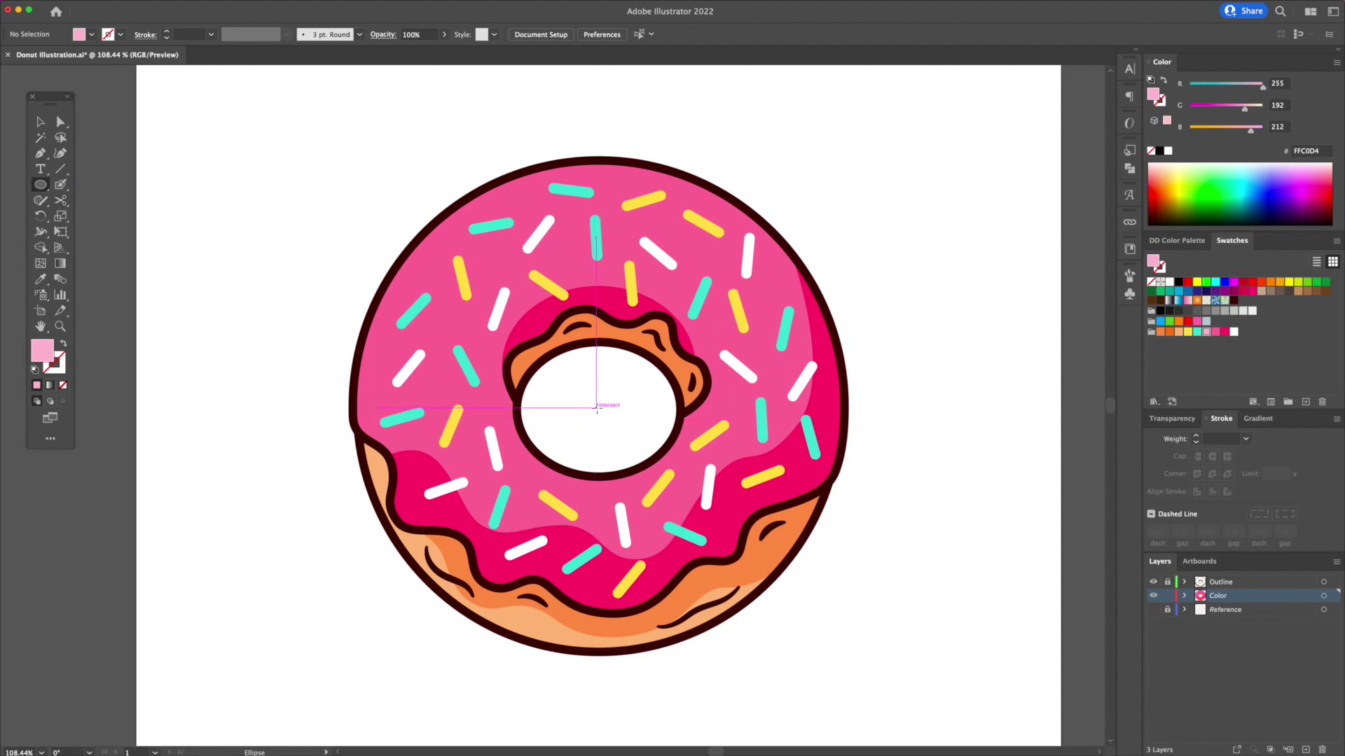
left_click_drag(580, 397, 792, 601)
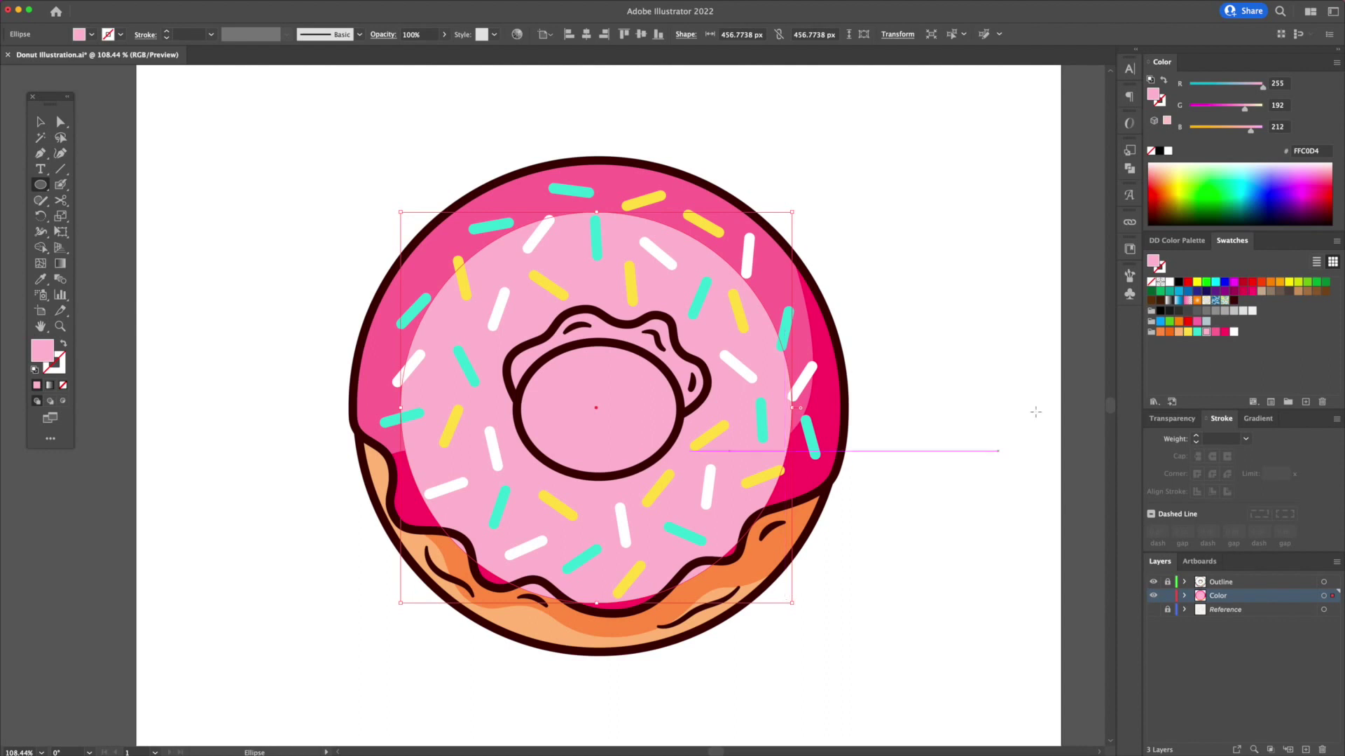
Swap the circle's fill to its stroke and set the stroke to 52 pt with round caps and corners.
left_click(1164, 82)
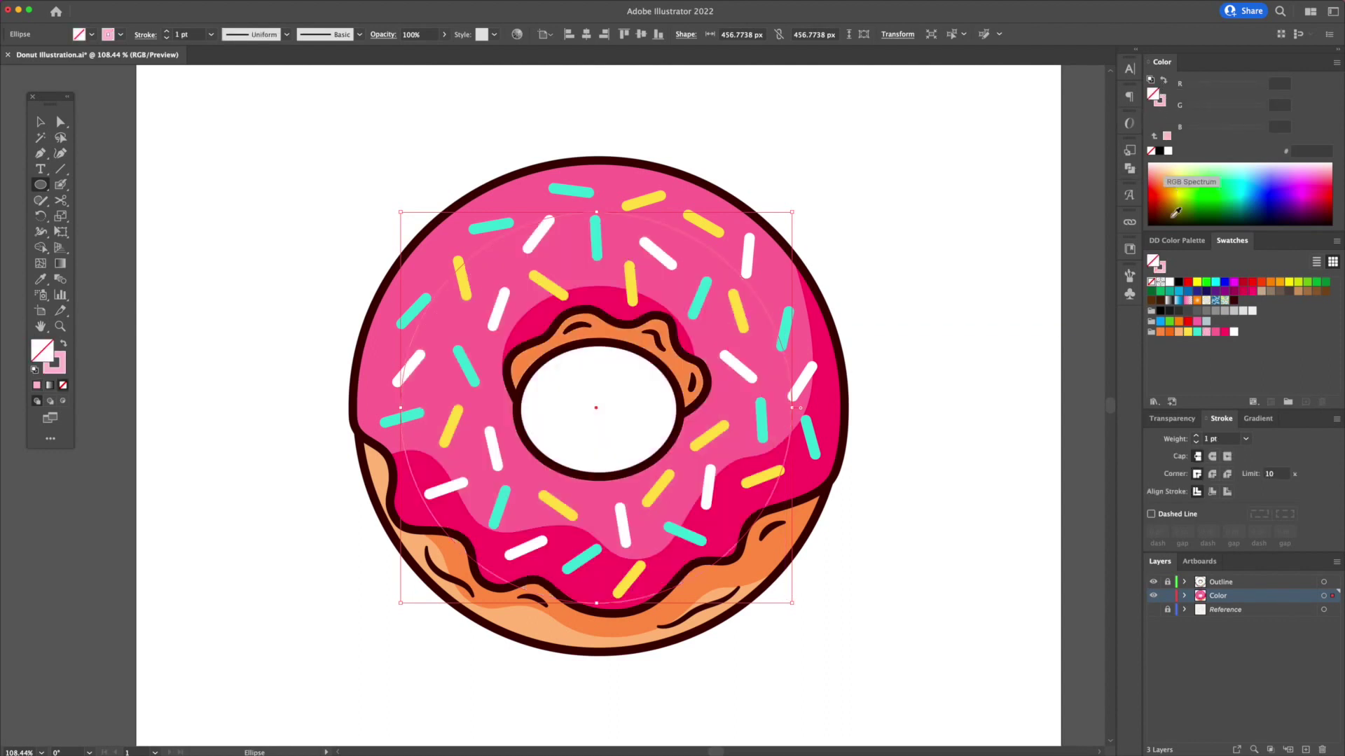
left_click(1197, 435, "shift")
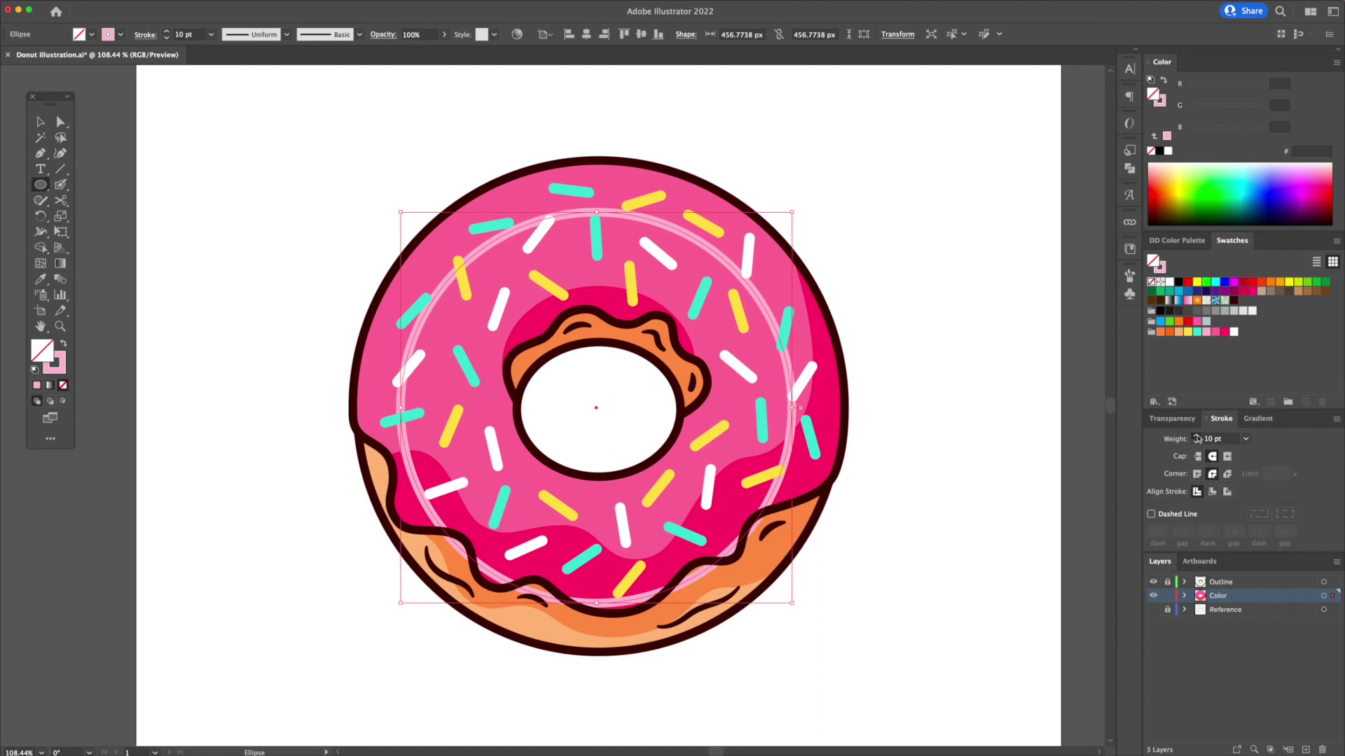
left_click(1196, 436, "shift")
left_click(1197, 435, "shift")
left_click(1196, 436, "shift")
left_click(1197, 436, "shift")
left_click(1198, 436)
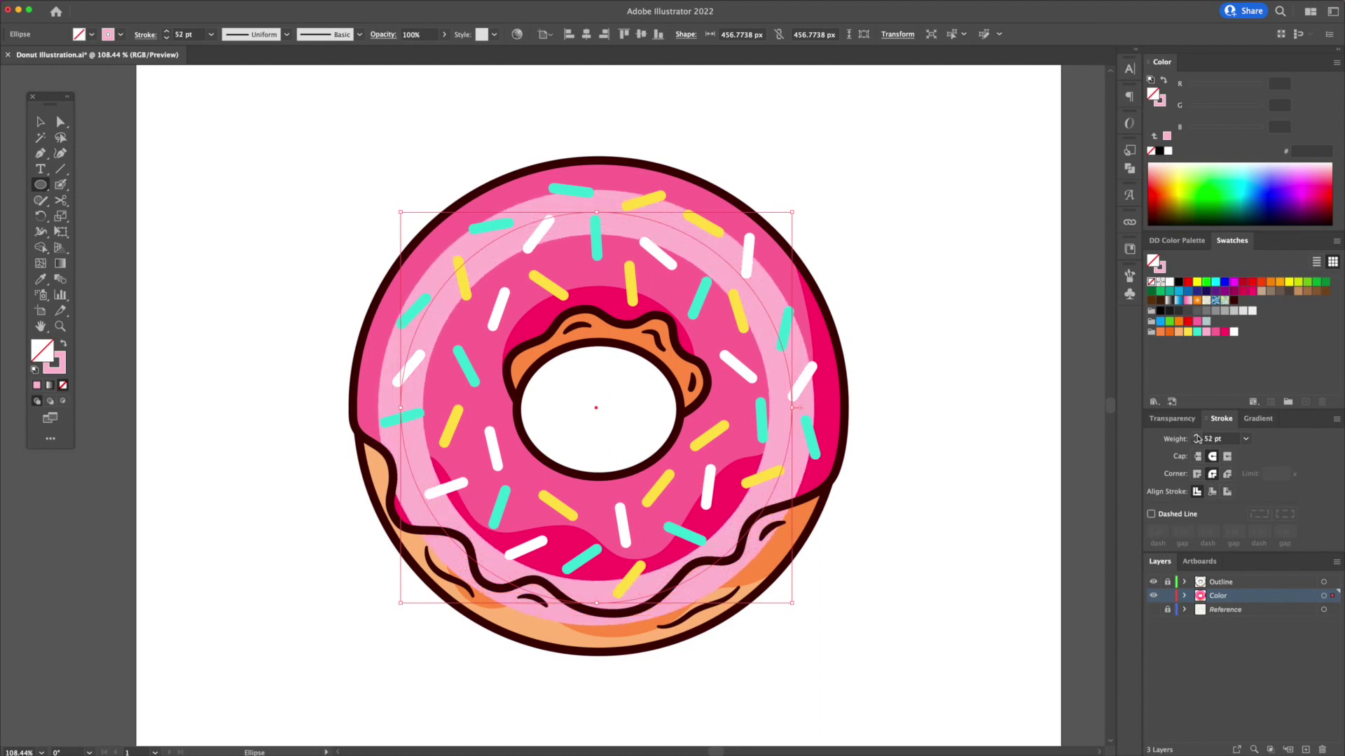
Delete the circle's right and bottom anchor points, leaving only the upper-left arc as an icing highlight.
key("a")
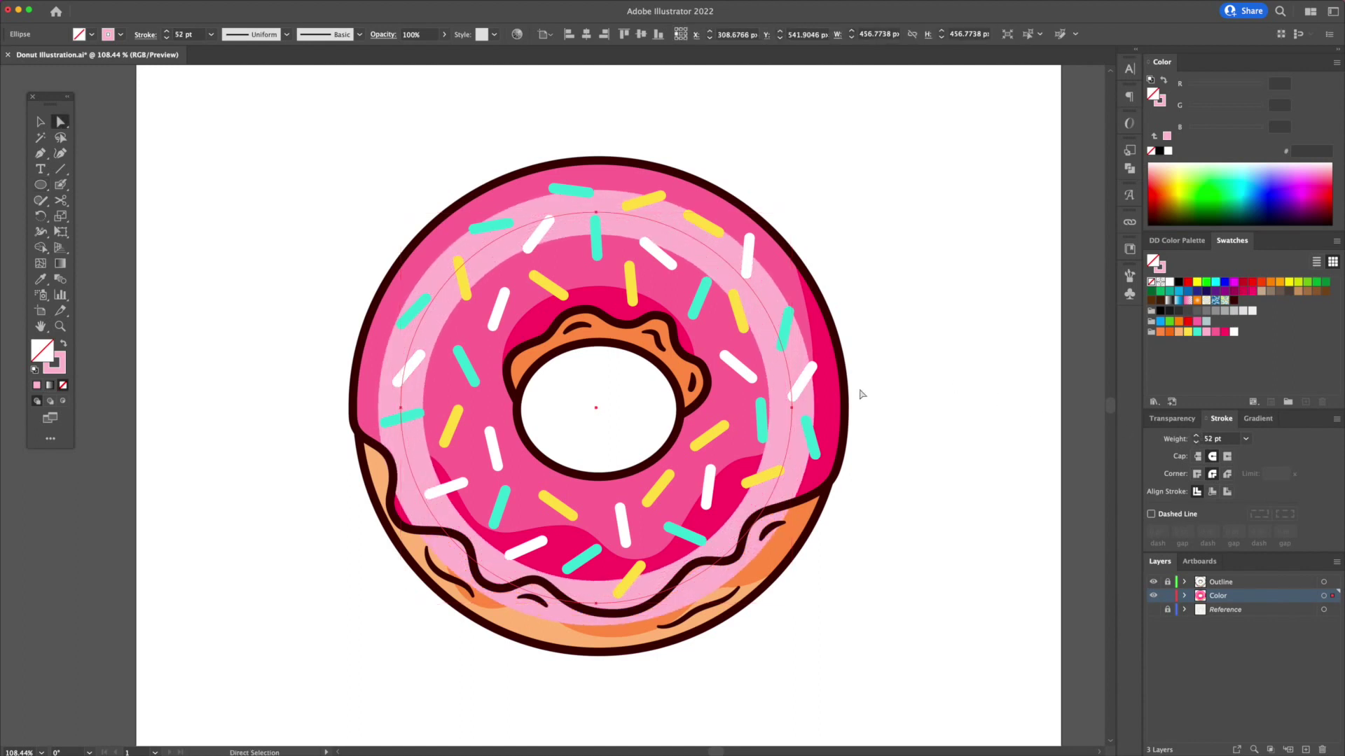
left_click(792, 409)
key("Delete")
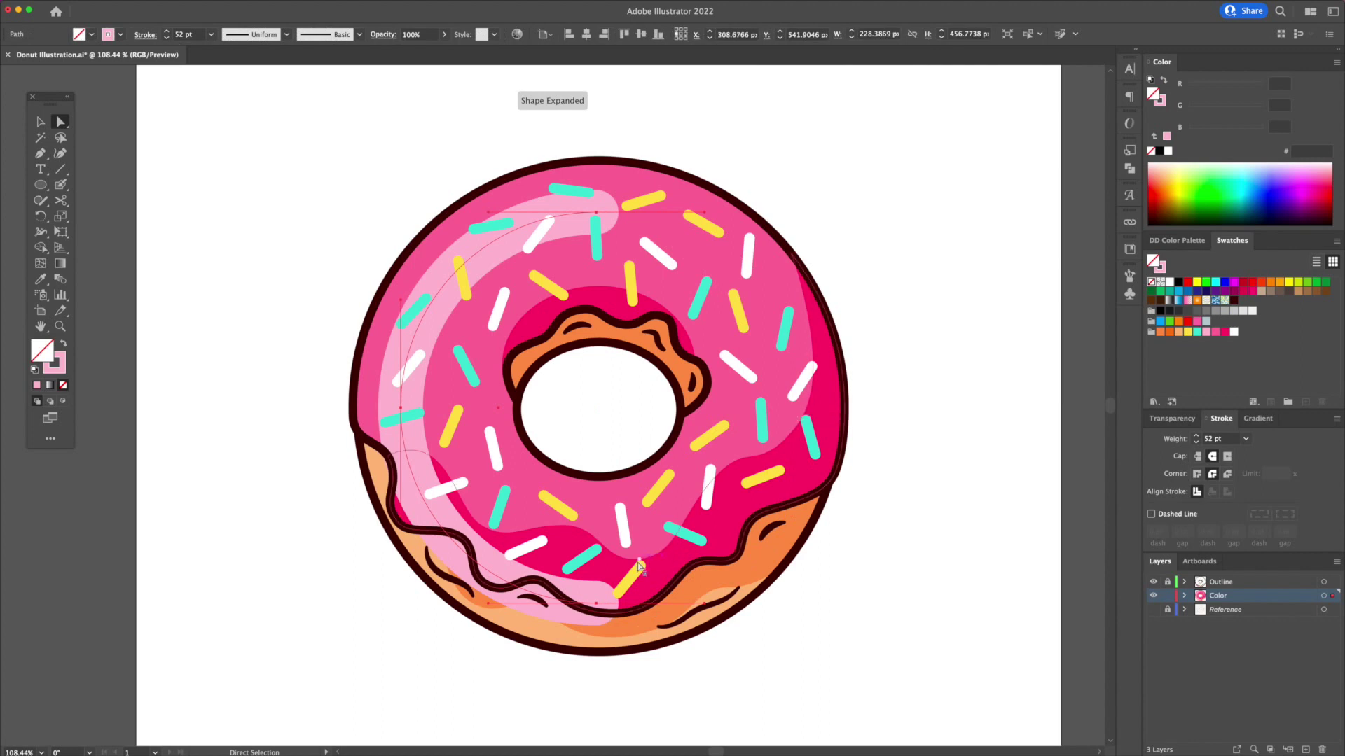
left_click(597, 604)
key("Delete")
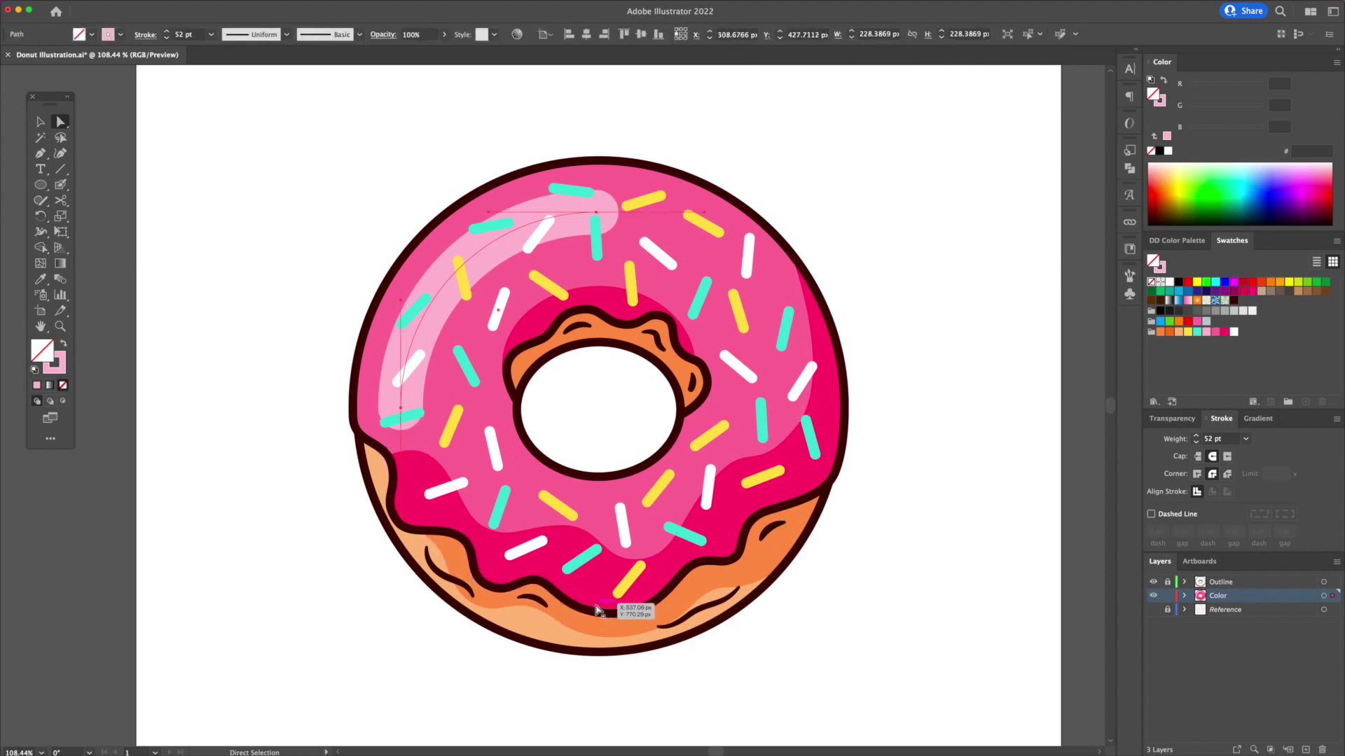
Add an anchor point near the arc's lower end, delete the end point below it, and select the shortened highlight.
key("p")
left_click(414, 348)
key("a")
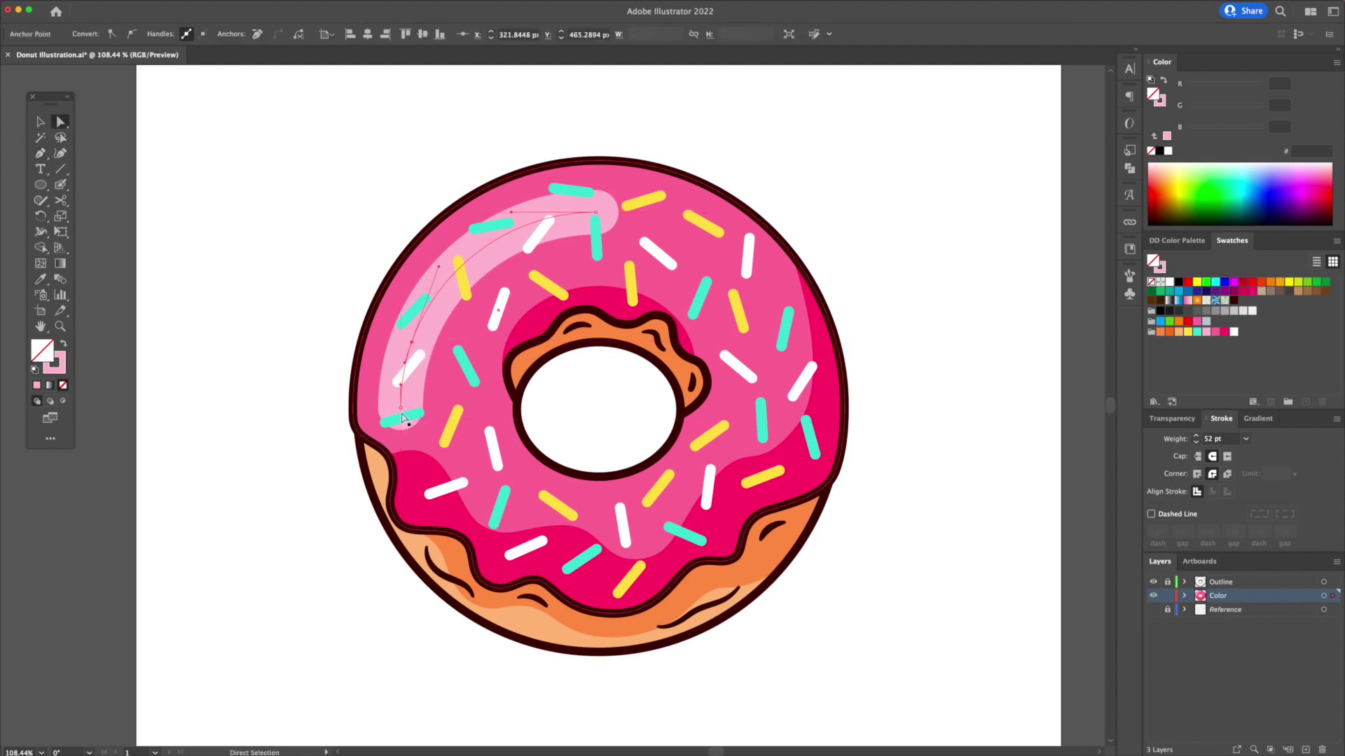
key("Delete")
key("v")
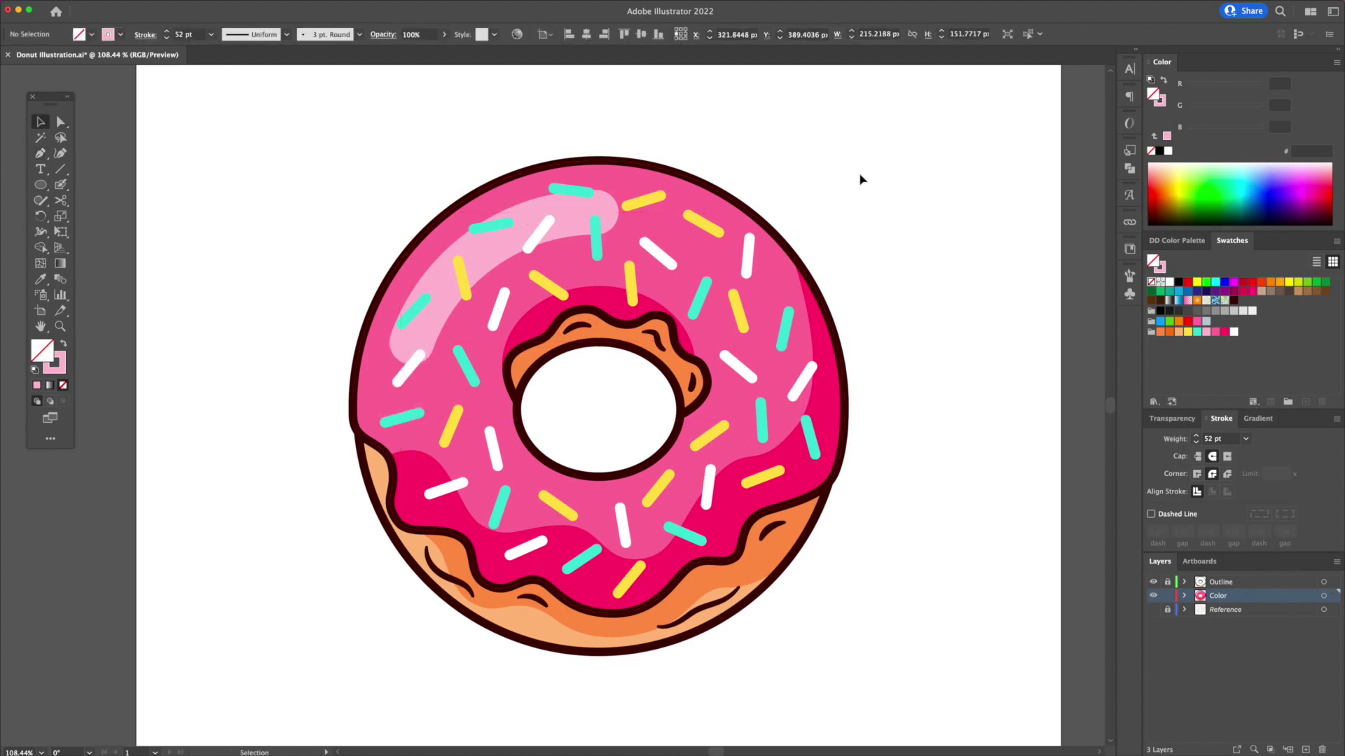
left_click(532, 228)
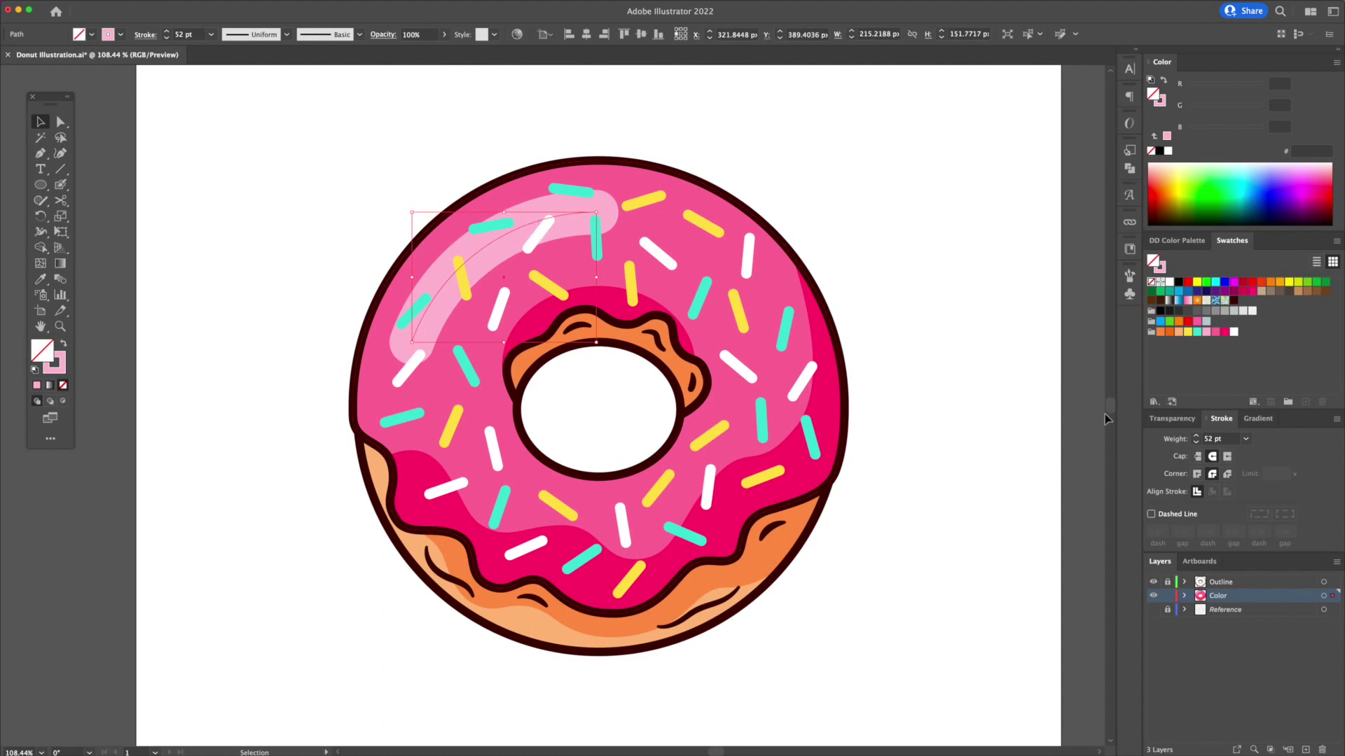
Reduce the icing highlight's stroke weight to 44 pt.
left_click(1195, 442)
left_click(1195, 442)
left_click(1195, 442)
left_click(1195, 441)
left_click(1195, 442)
left_click(1195, 441)
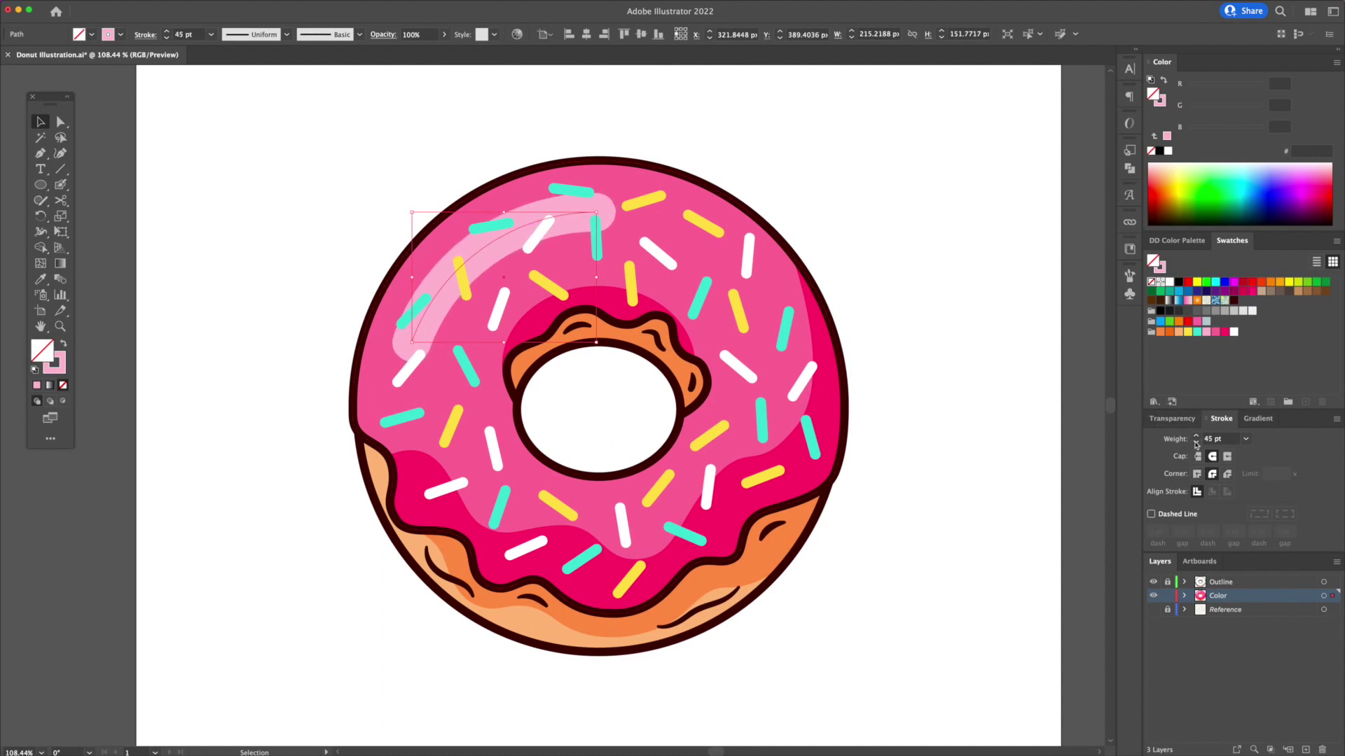
With the Width tool, widen the highlight's middle to about 52 pt, taper both ends, narrowing the lower one to about 33 px, and deselect it.
key("shift+w")
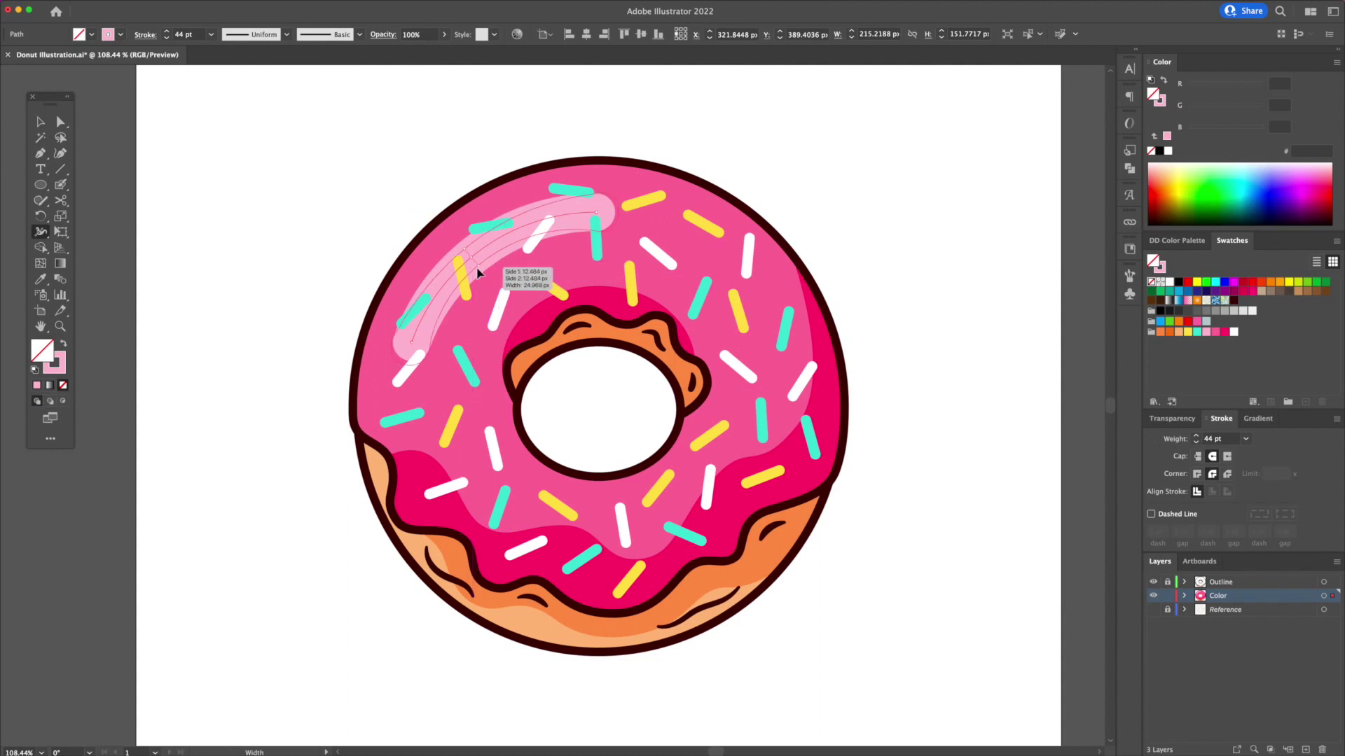
mouse_move(482, 283)
left_mouse_down()
mouse_move(594, 253)
mouse_move(596, 227)
left_mouse_up()
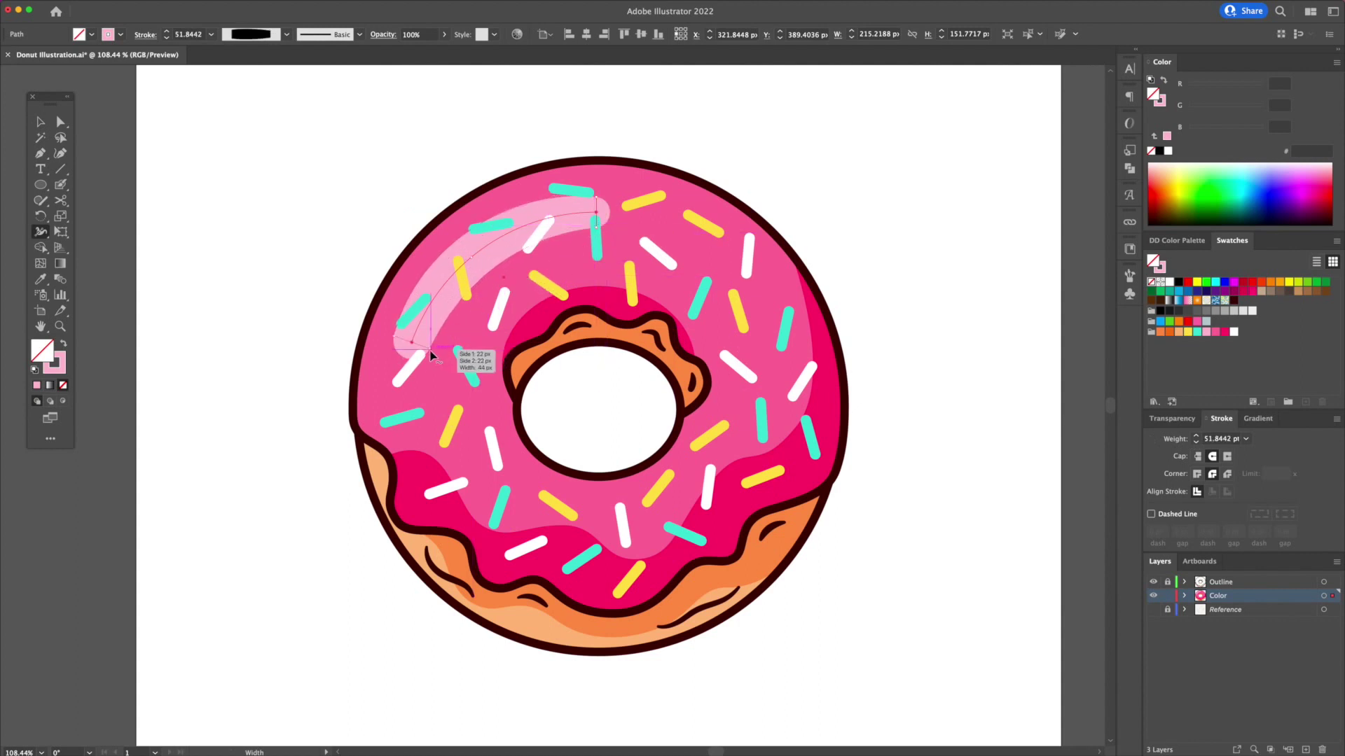
left_click_drag(430, 356, 474, 333)
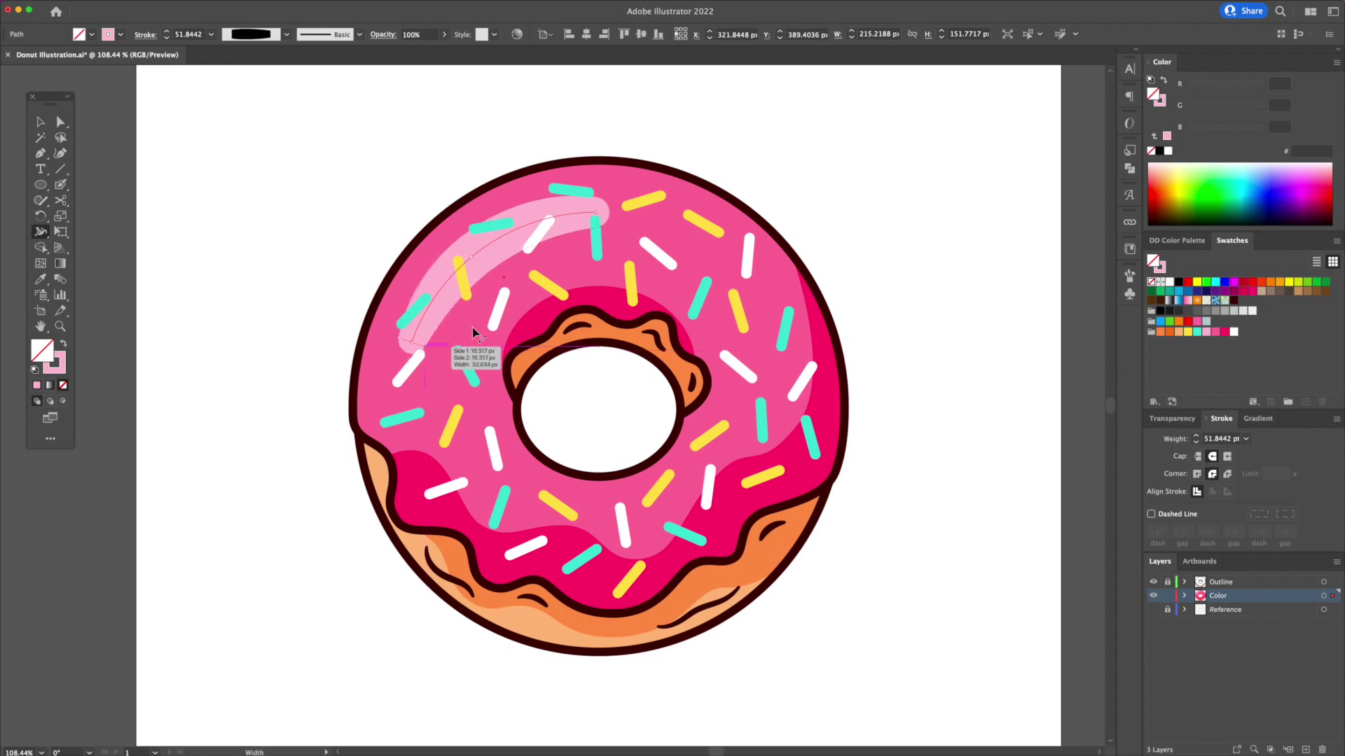
key("v")
left_click(897, 187)
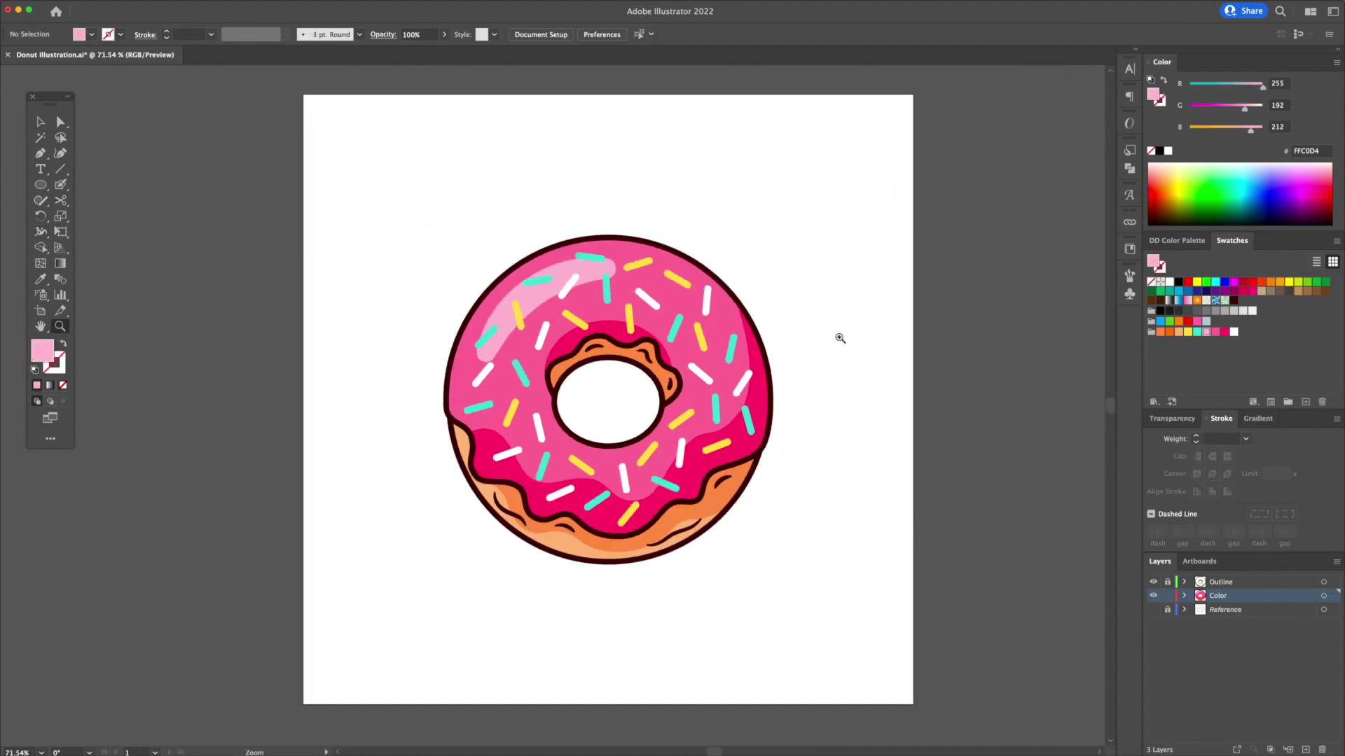
Lock the Color layer and add a new layer named Background between Color and Reference.
key("super+l")
double_click(1219, 610)
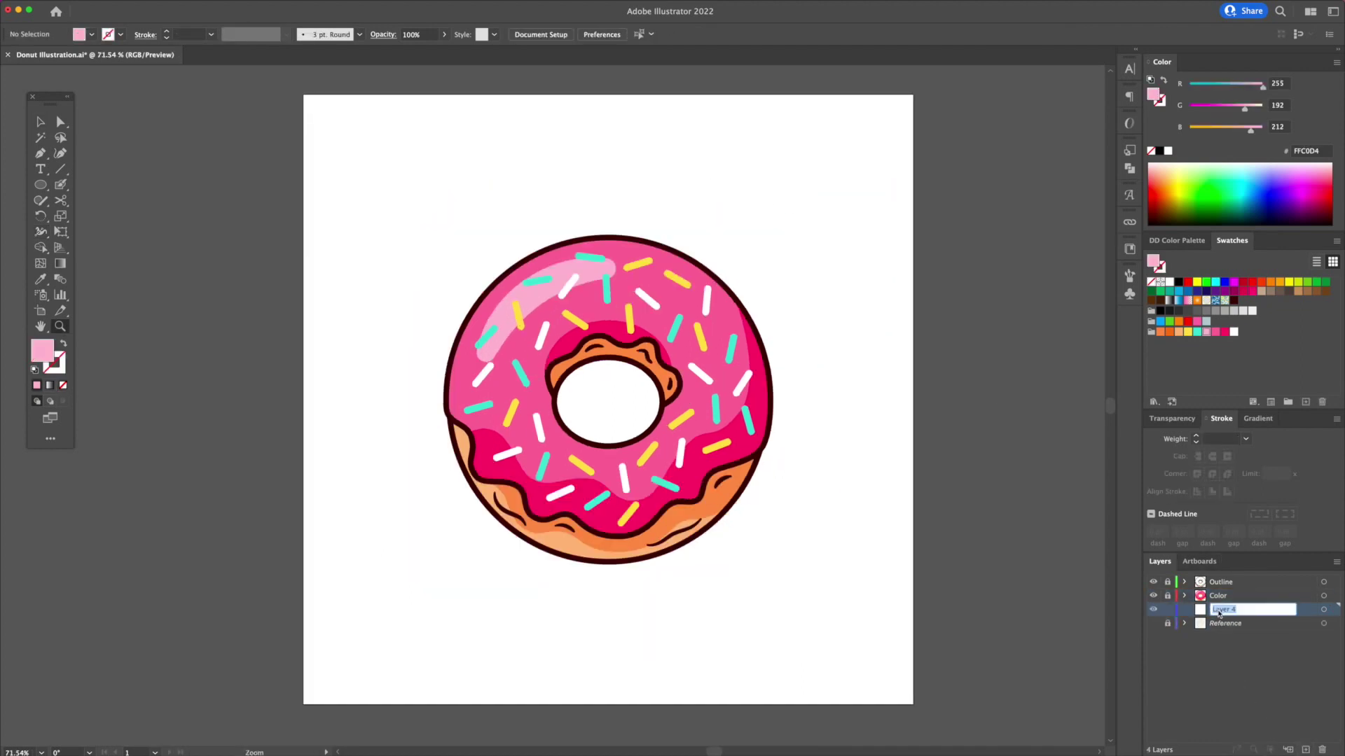
type("Background")
key("Return")
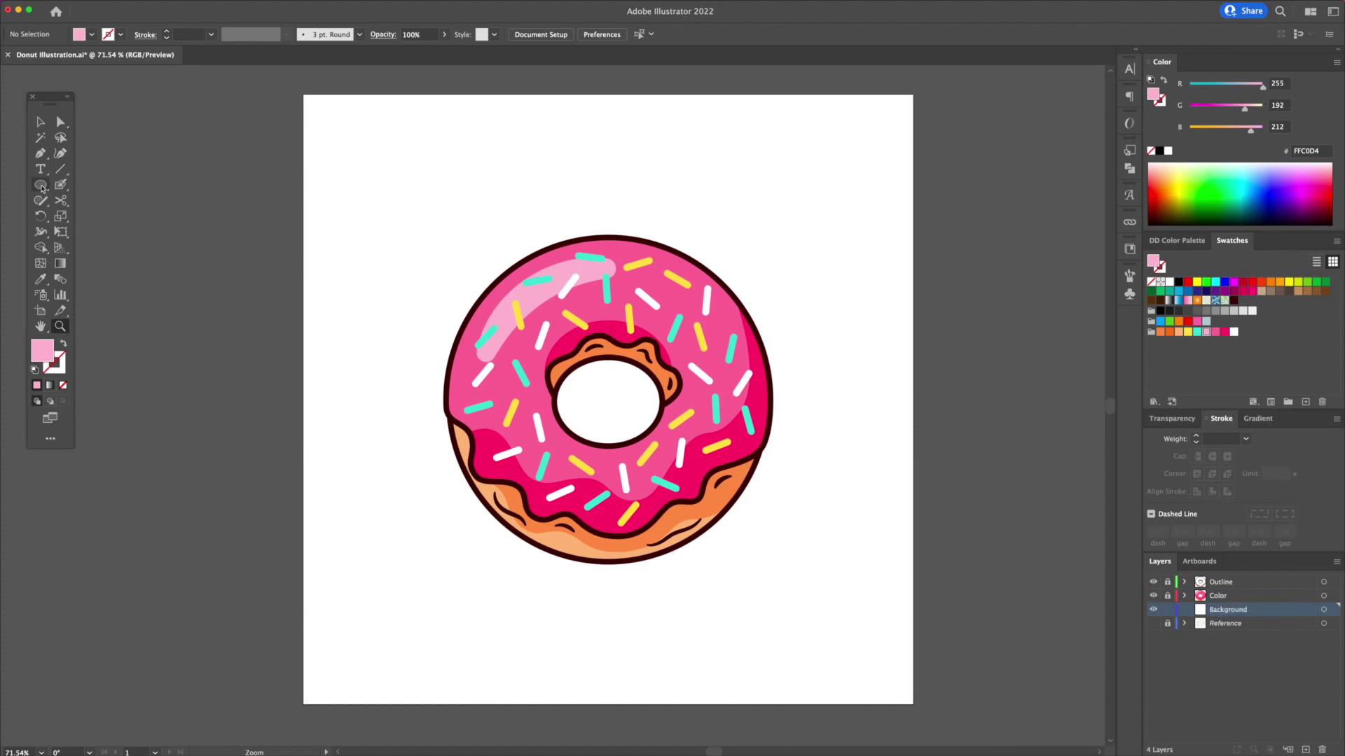
Draw a light pink FFC0D4 rectangle covering the whole artboard on the Background layer, and lock that layer.
left_click_drag(40, 187, 98, 186)
left_click_drag(303, 95, 909, 704)
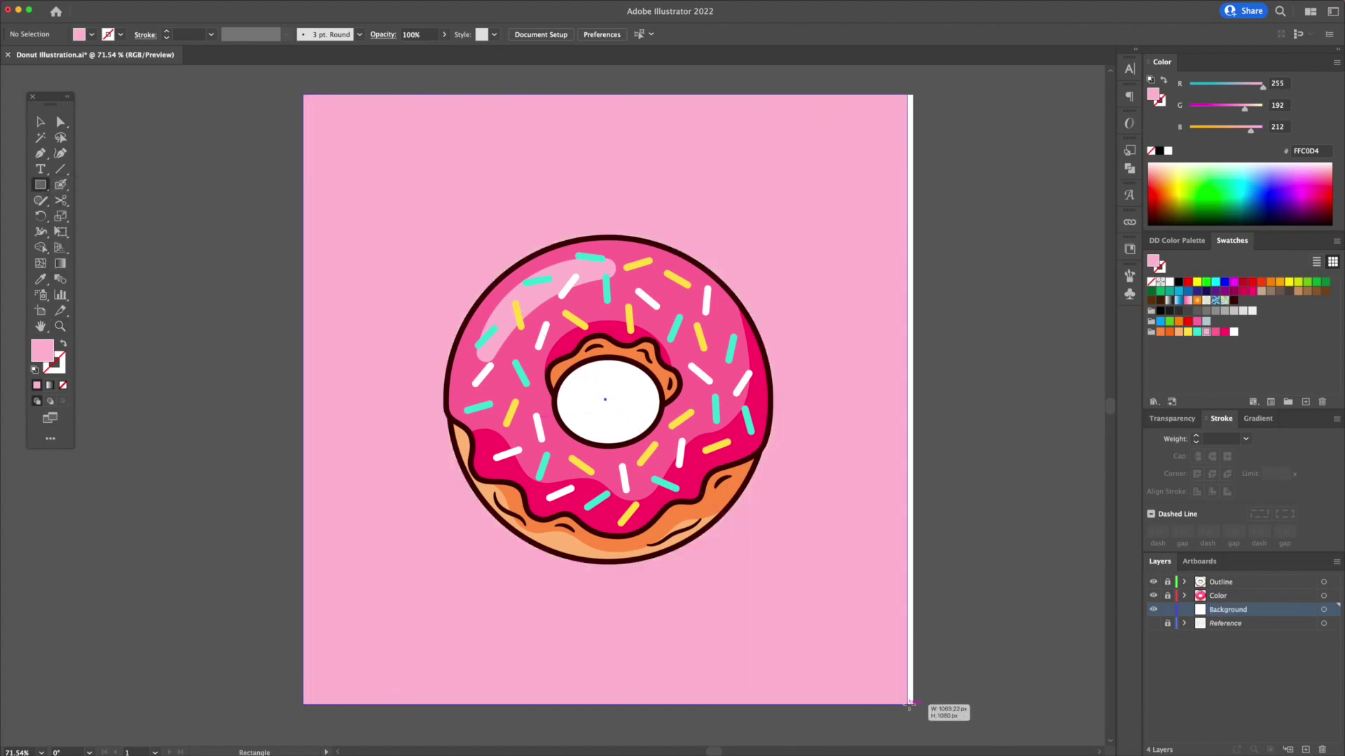
left_click_drag(909, 704, 913, 705)
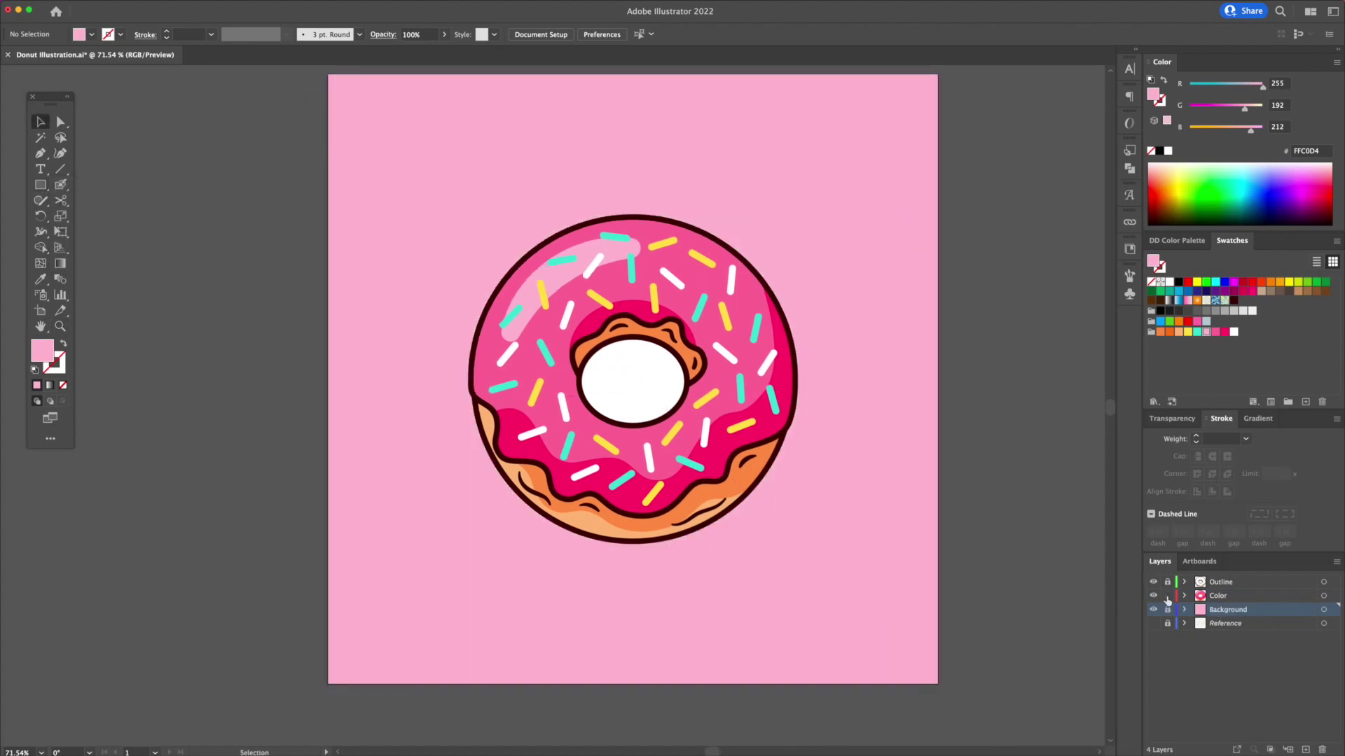
Unlock the Color layer and fill the white donut-hole ellipse with the background's light pink FFC0D4.
left_click(1167, 597)
left_click(631, 391)
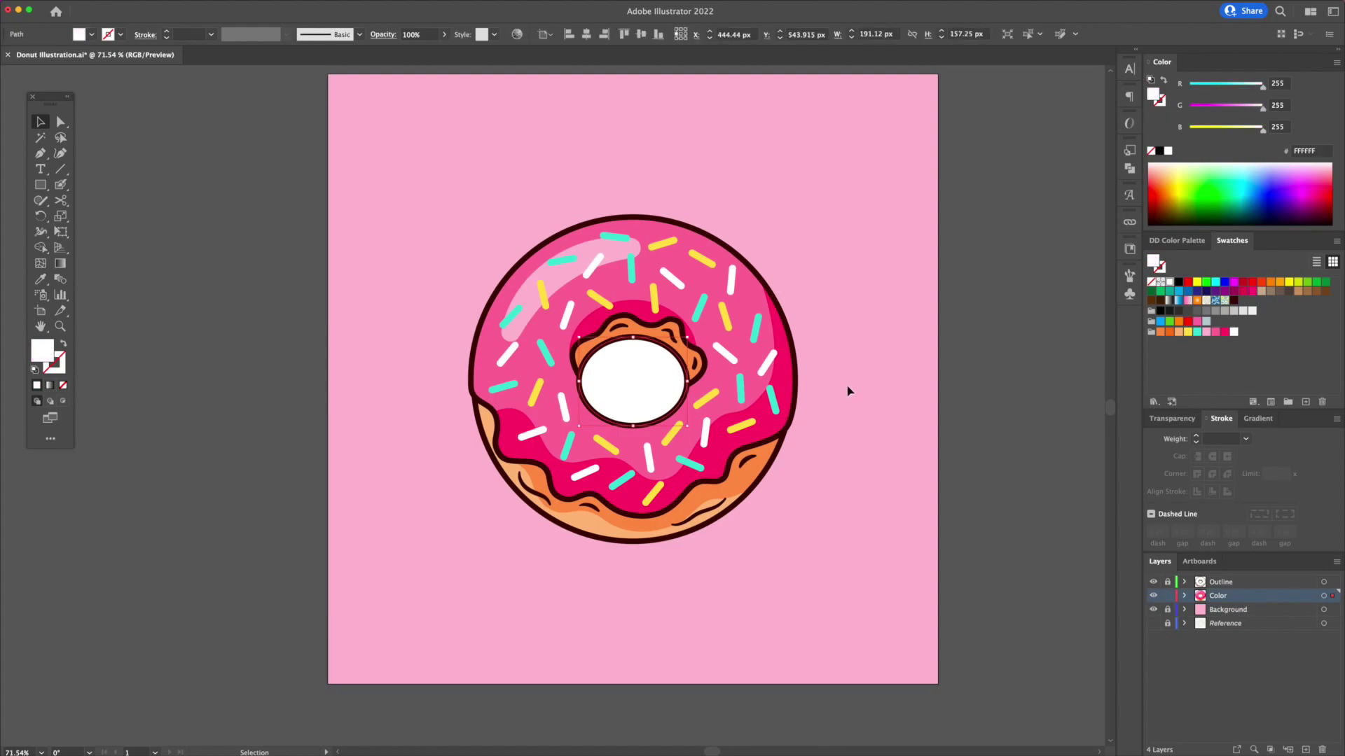
key("i")
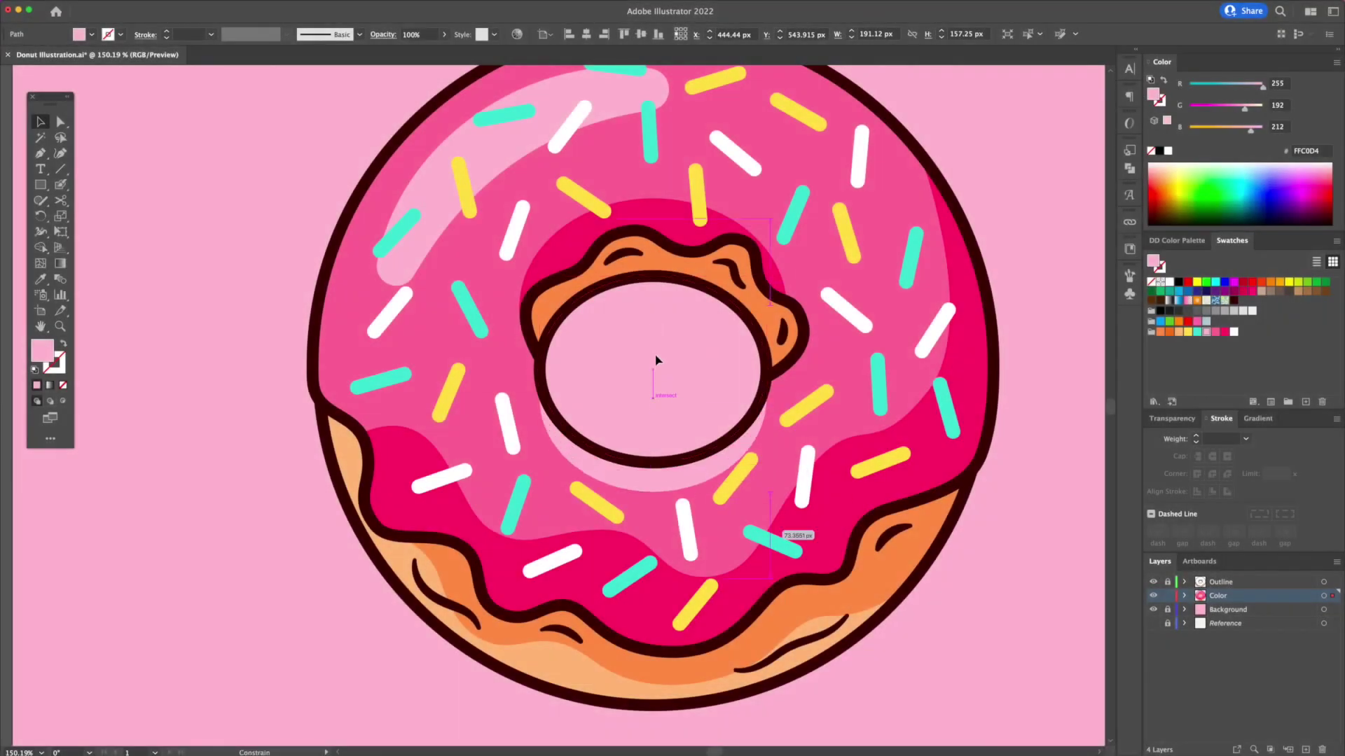
Duplicate the donut-hole ellipse and move the copy straight down by about 31 px.
left_click_drag(655, 360, 655, 366)
key("Down")
key("Down")
key("Down")
key("Down")
key("Down")
key("Down")
key("Down")
key("Down")
key("Down")
key("Down")
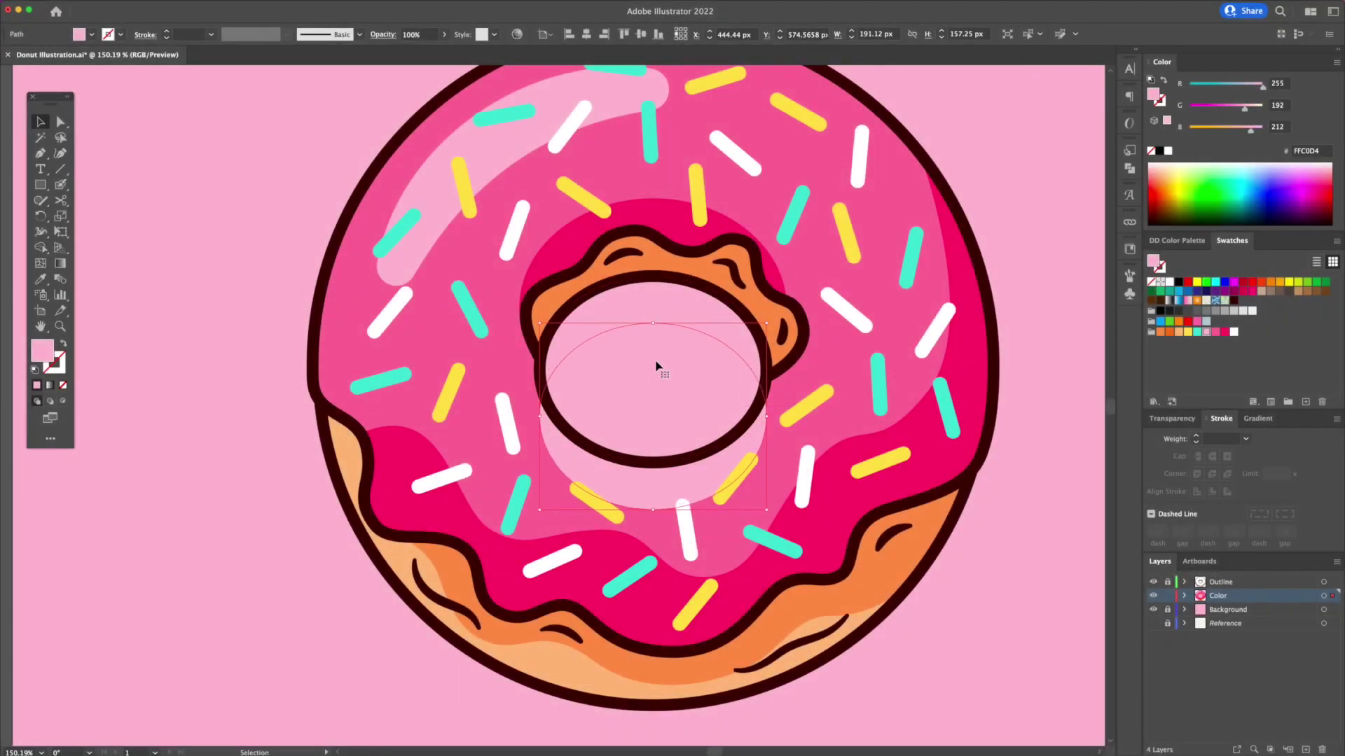
Cut the lower copy away from the hole ellipse with Shape Builder, leaving an upper crescent, and fill the crescent with pink FF789F.
left_click(676, 312, "shift")
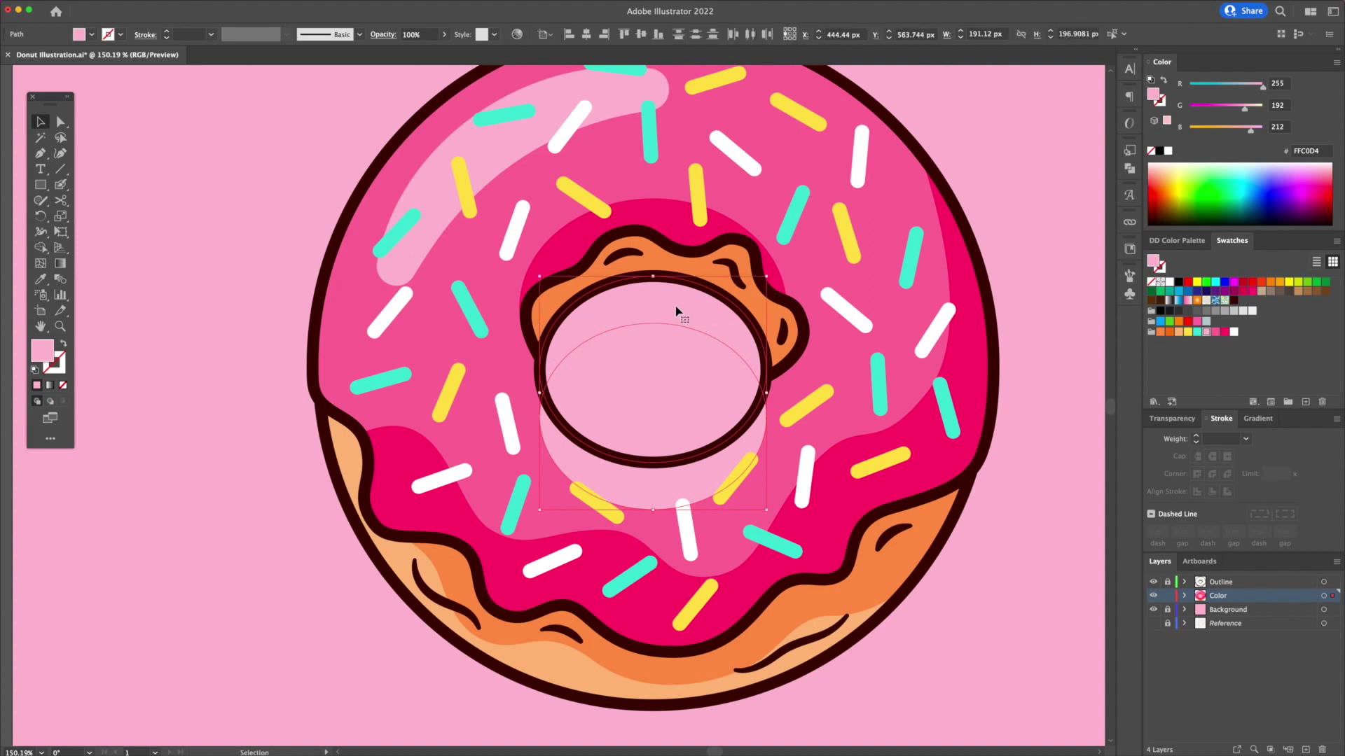
key("shift+m")
left_click_drag(673, 363, 648, 490, "alt")
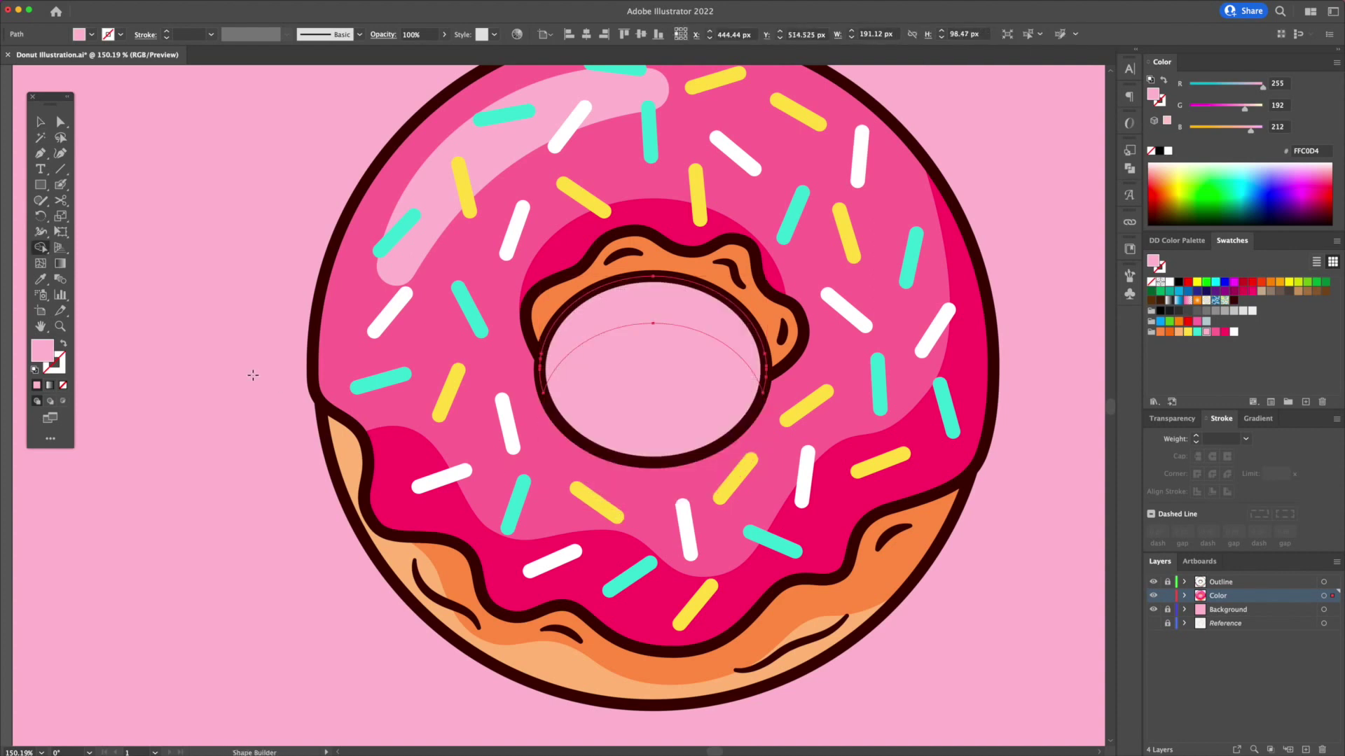
key("v")
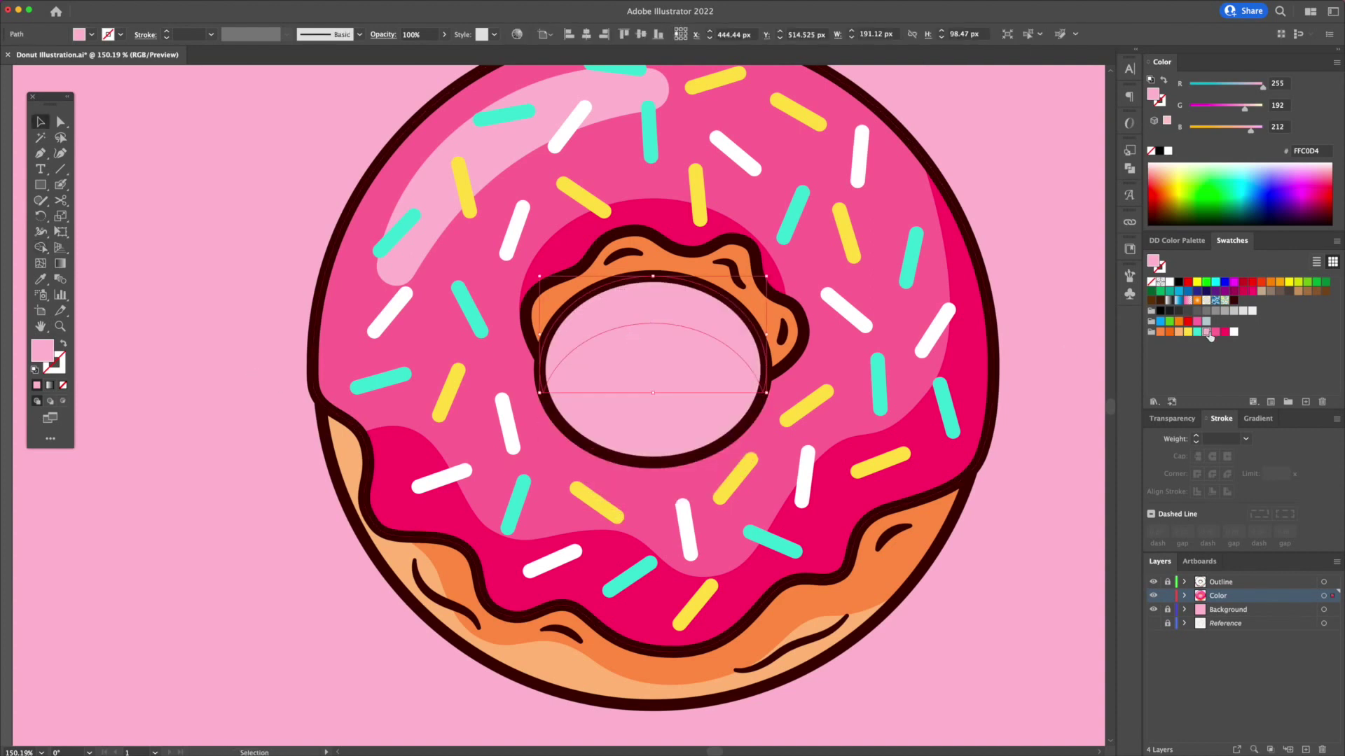
left_click(1215, 332)
Draw a pink FF789F circle about 580 px wide centred on the donut and shift it down as a drop shadow.
left_click_drag(40, 184, 93, 216)
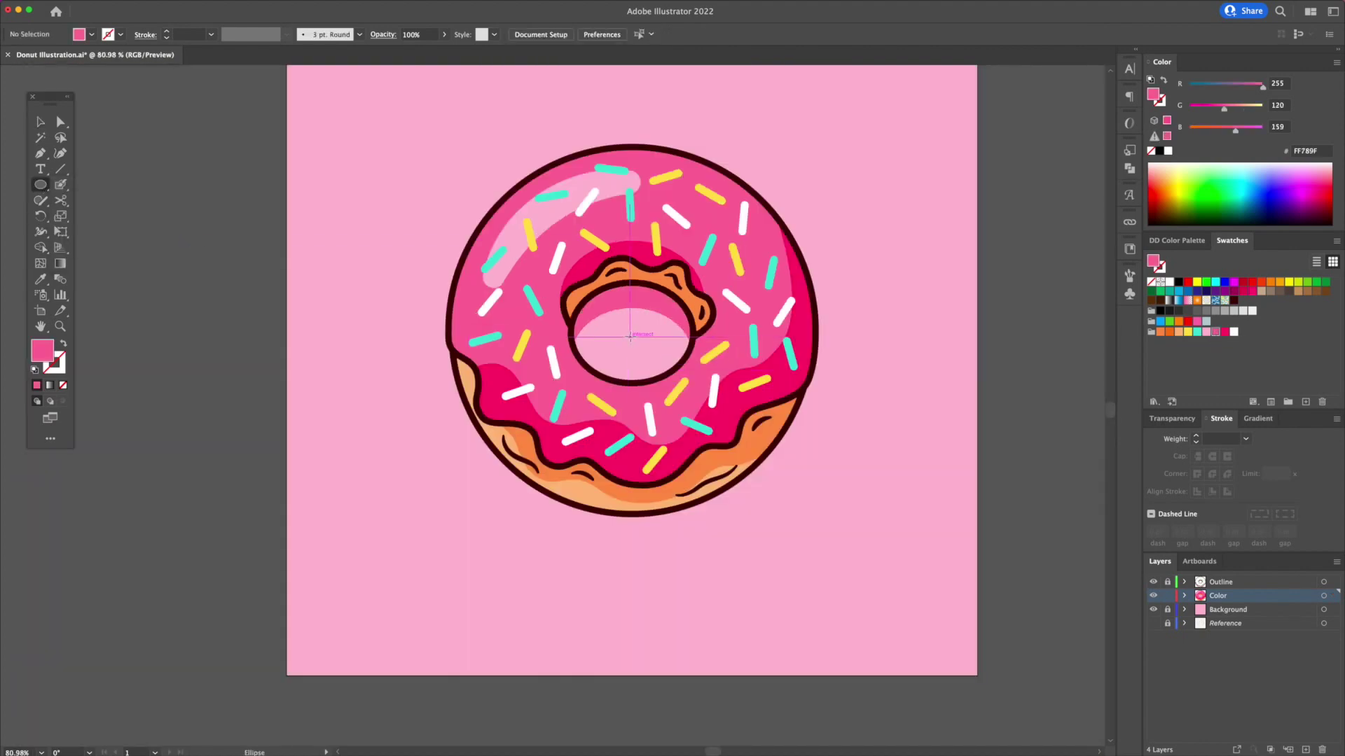
left_click_drag(630, 333, 816, 500, "alt+shift")
key("v")
key("shift+Down")
key("shift+Down")
key("shift+Down")
Send the shadow circle to the back behind the donut and shrink it to about 572 px wide.
right_click(765, 462)
mouse_move(812, 672)
left_click(907, 713)
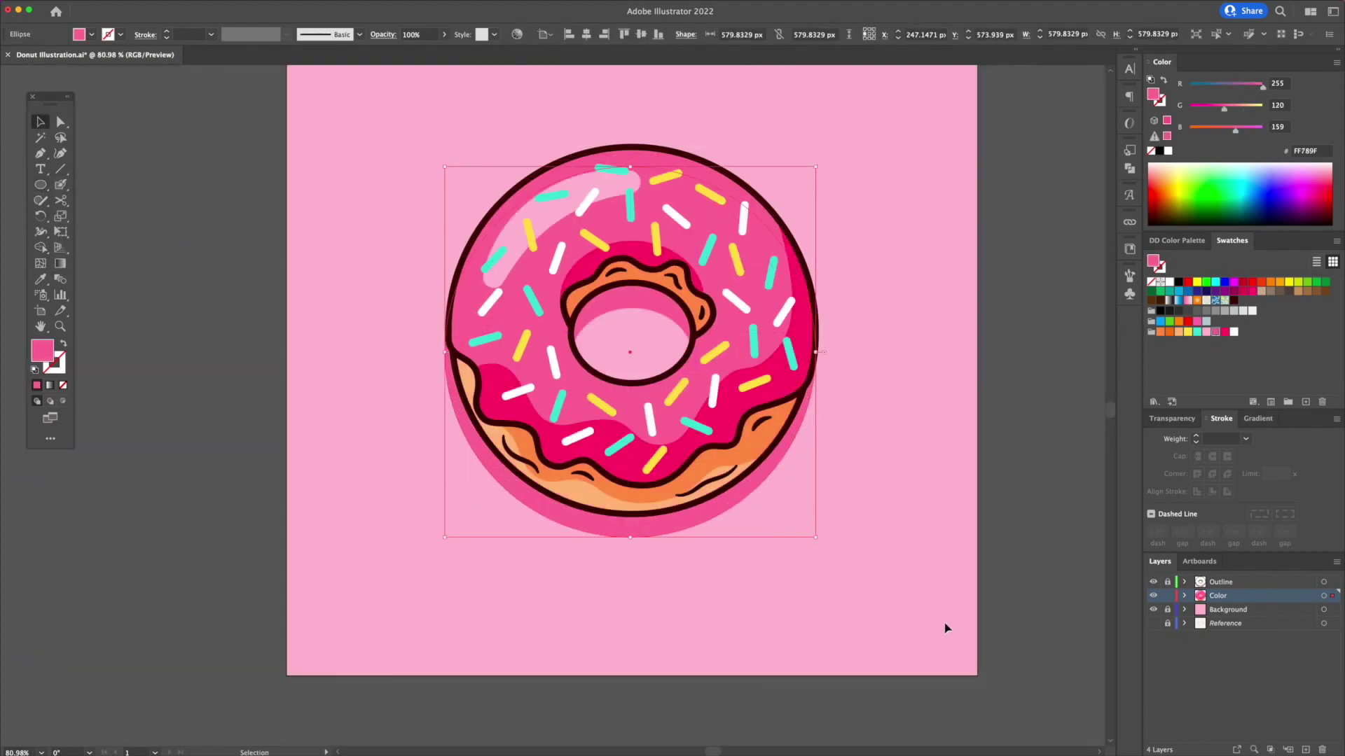
left_click_drag(817, 167, 818, 166)
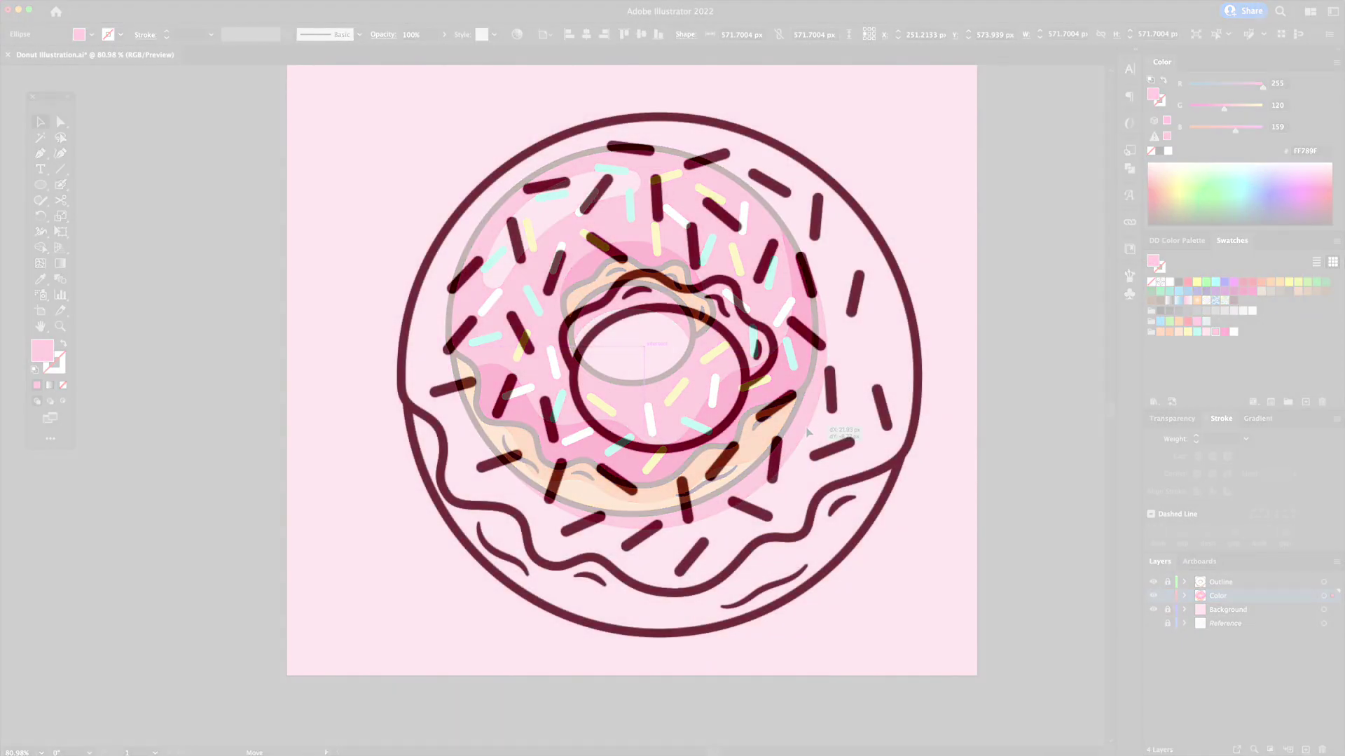